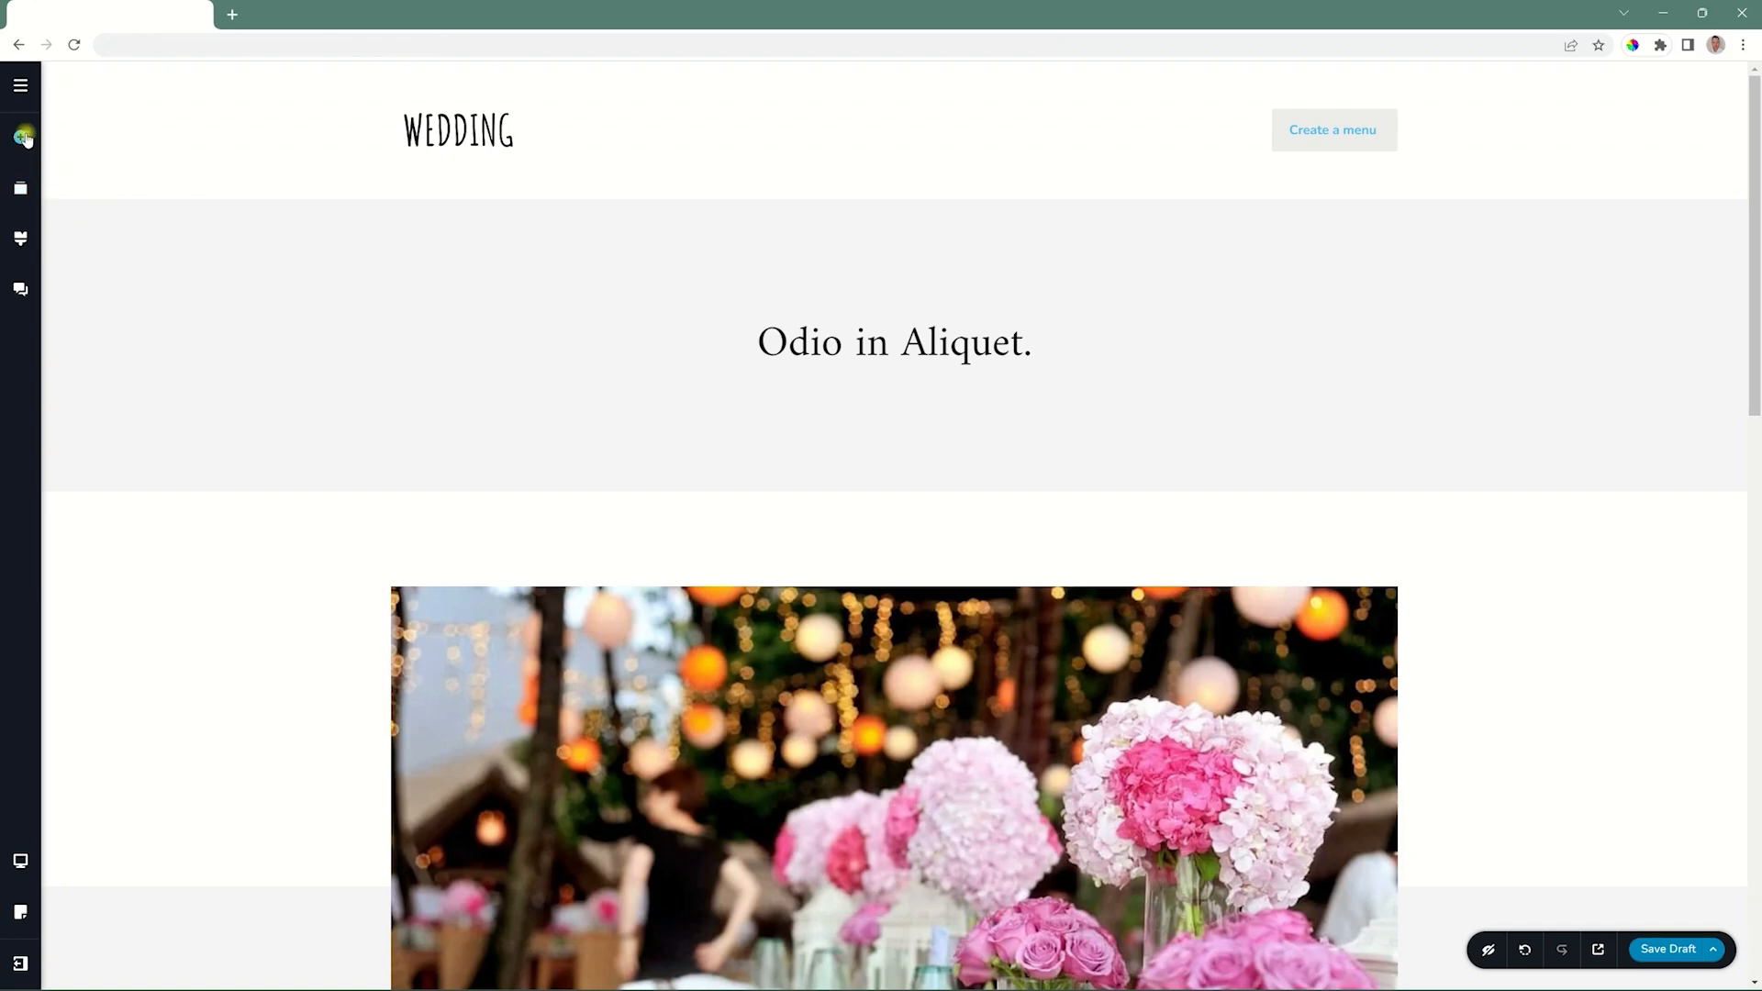
click(24, 137)
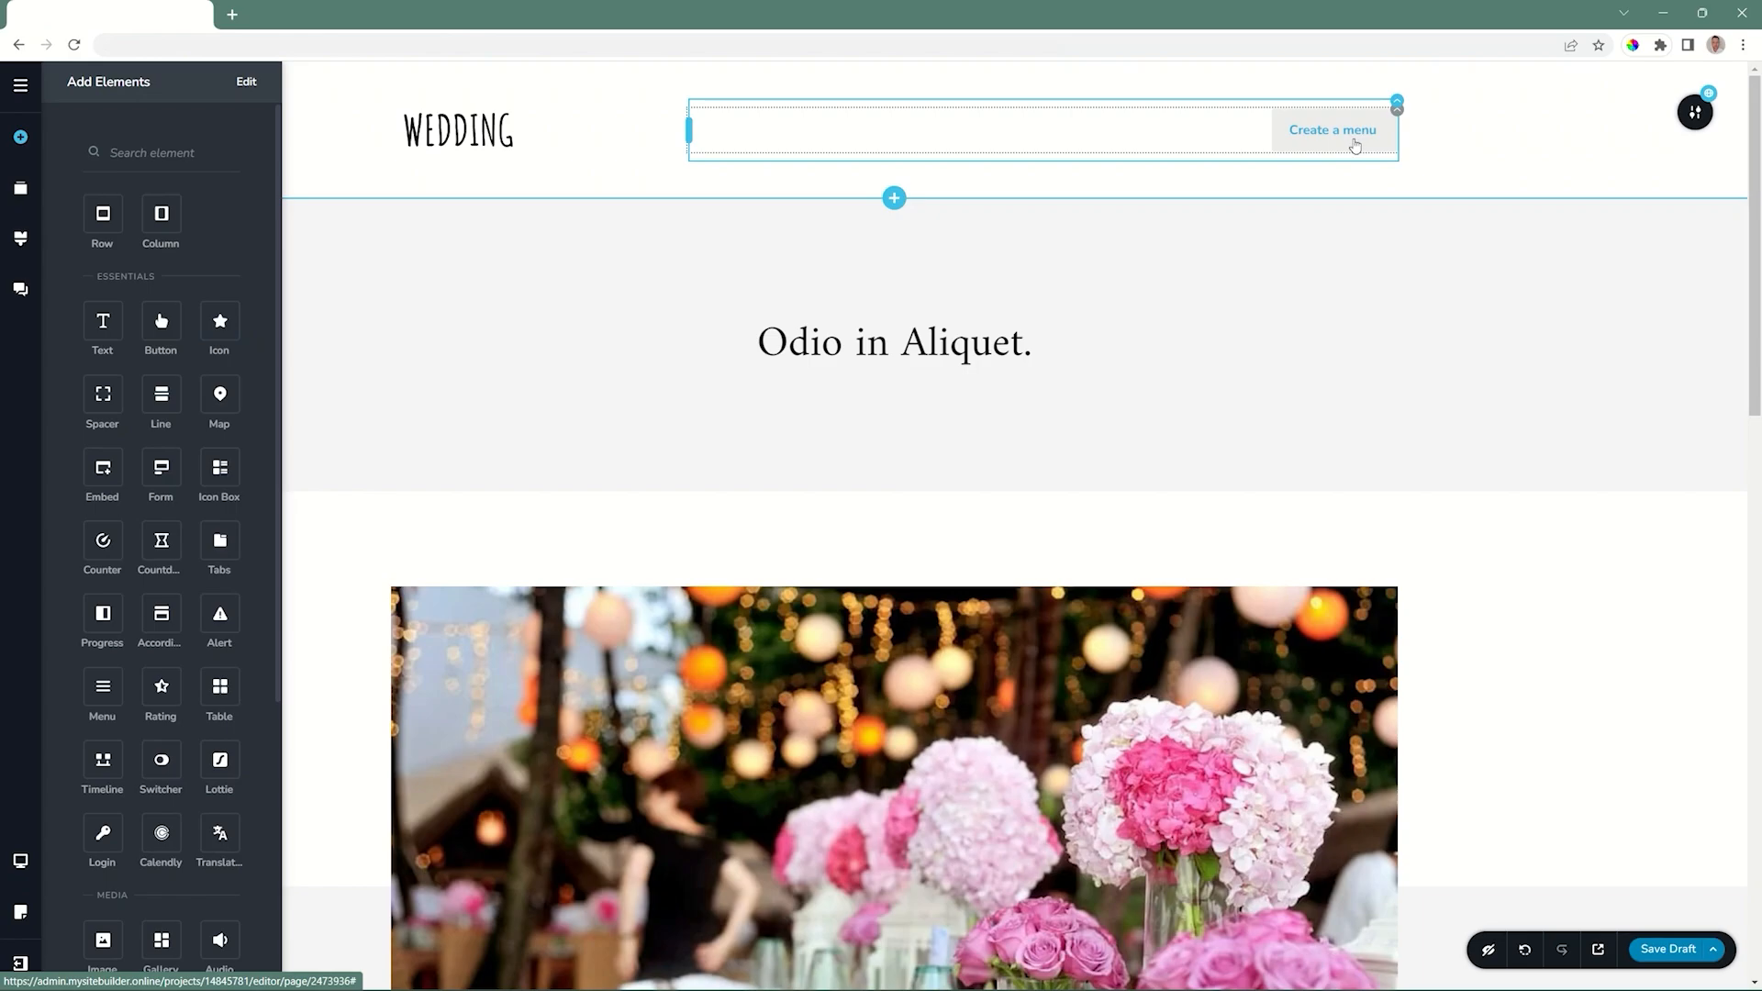
click(1514, 139)
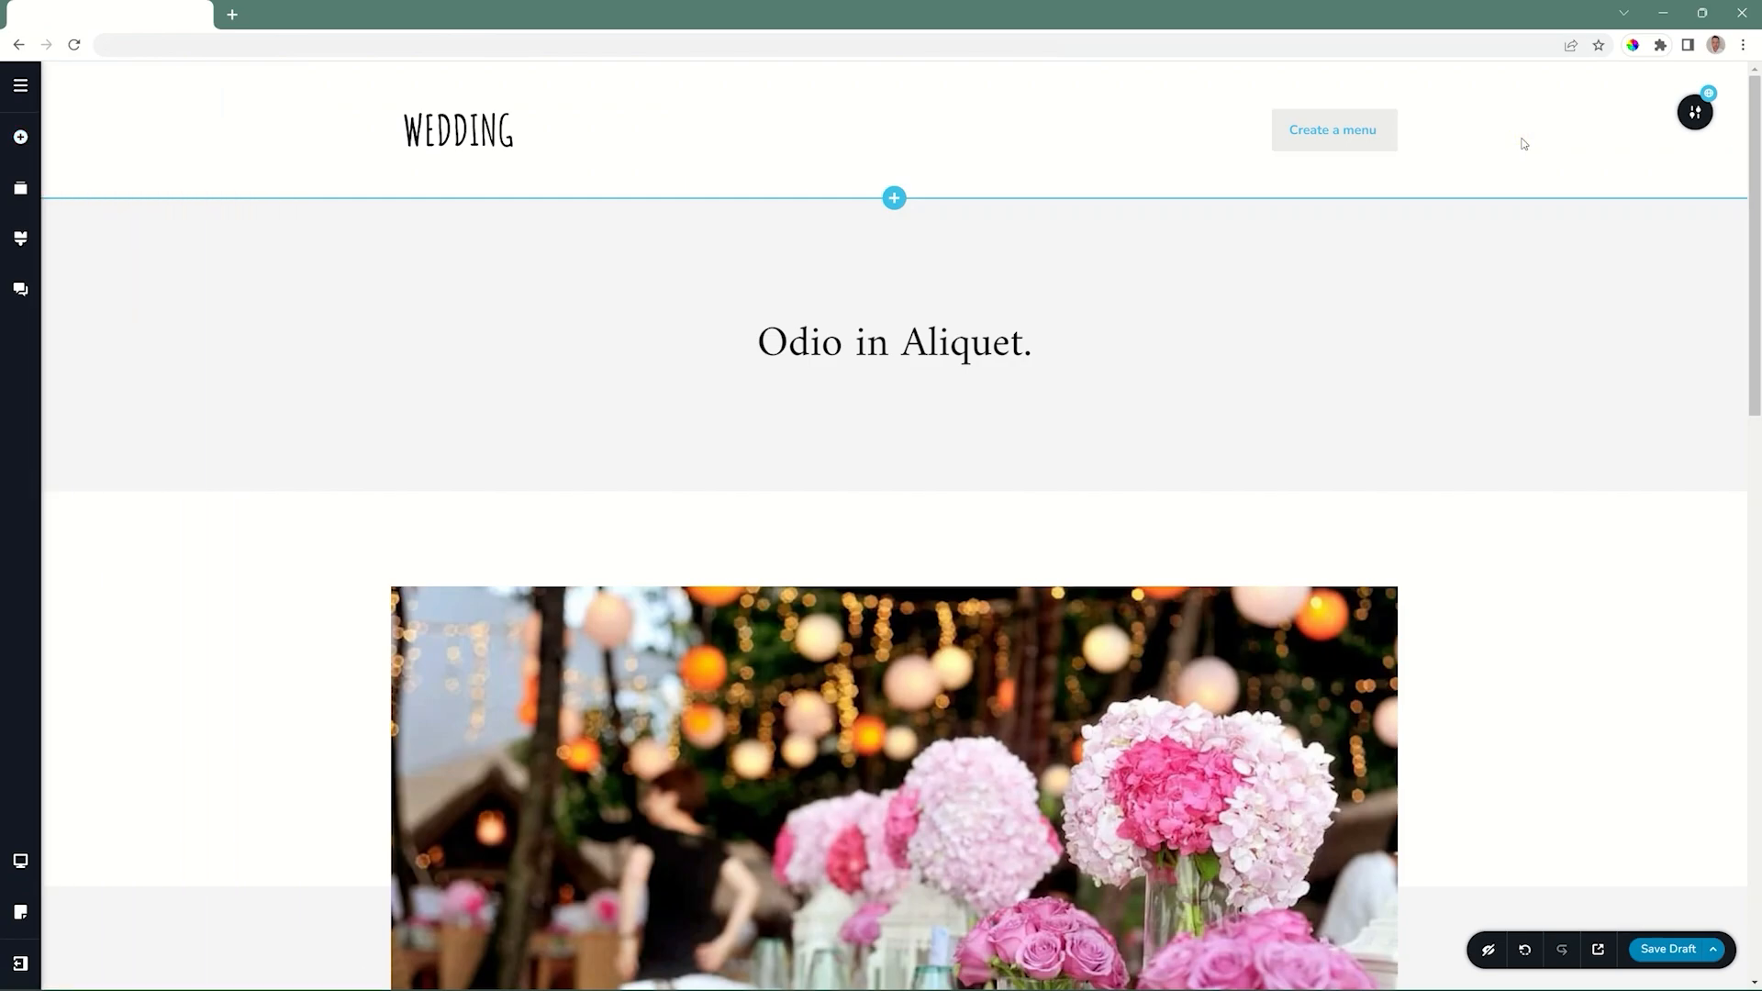
Create a new site menu named Main Demo Menu and select it for editing.
click(22, 89)
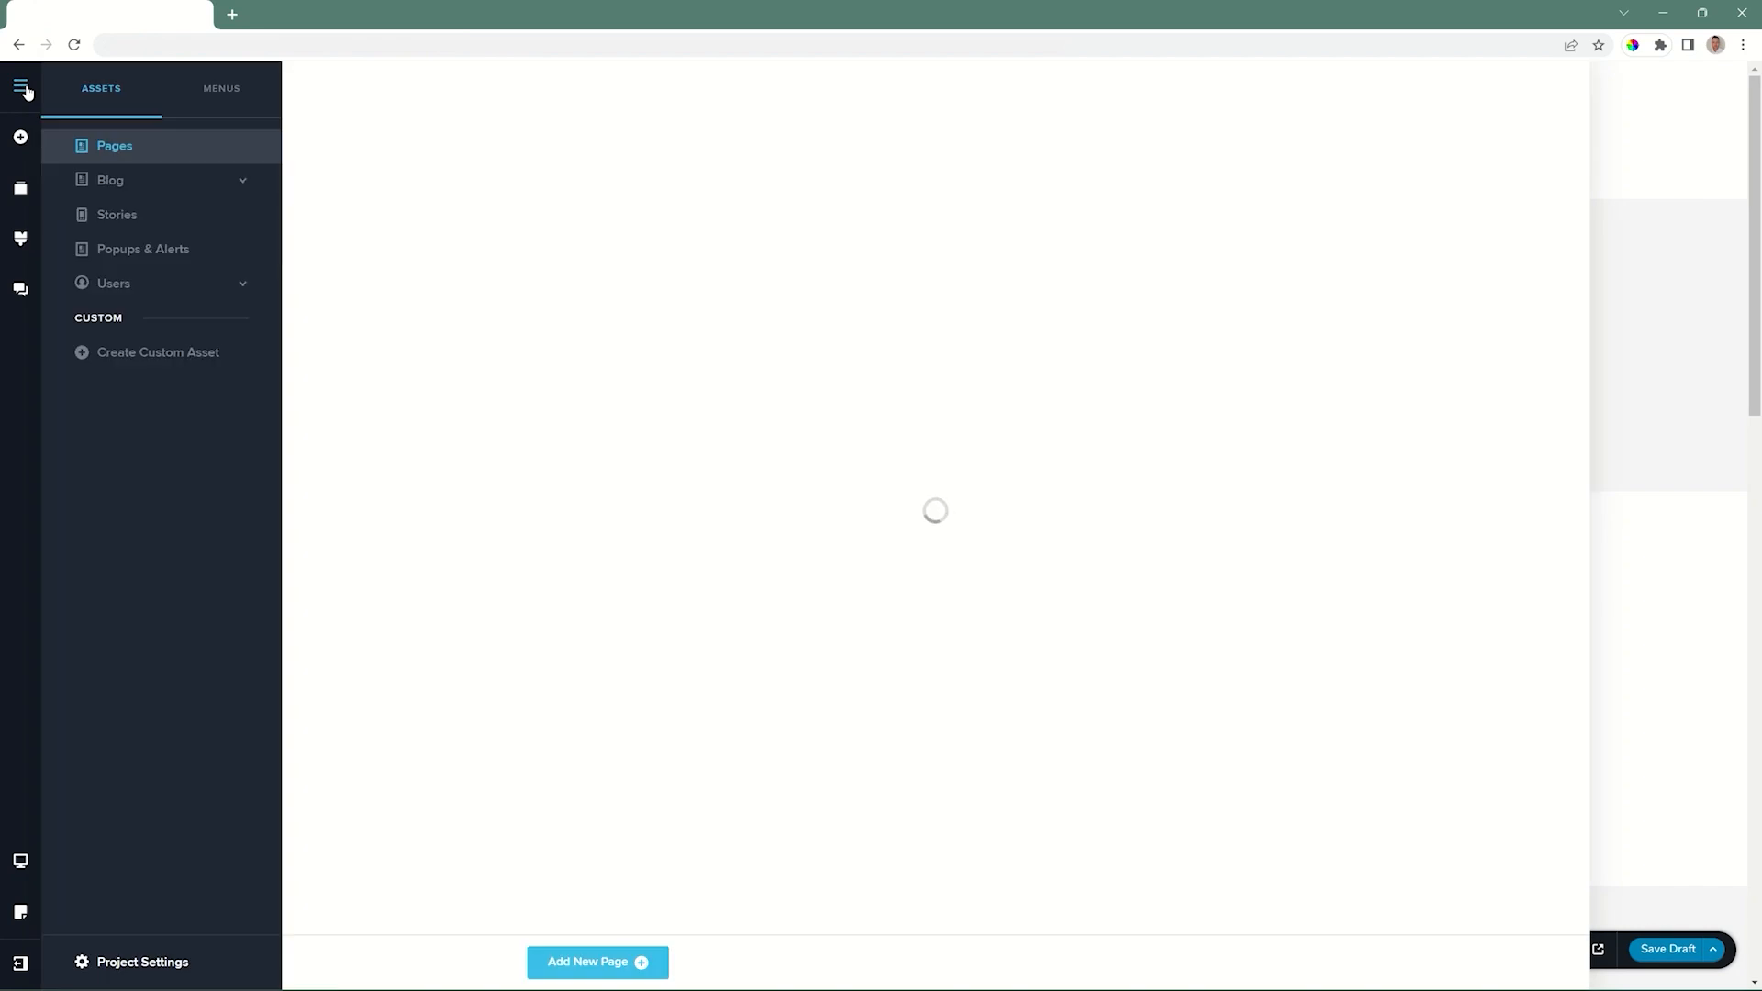
click(212, 90)
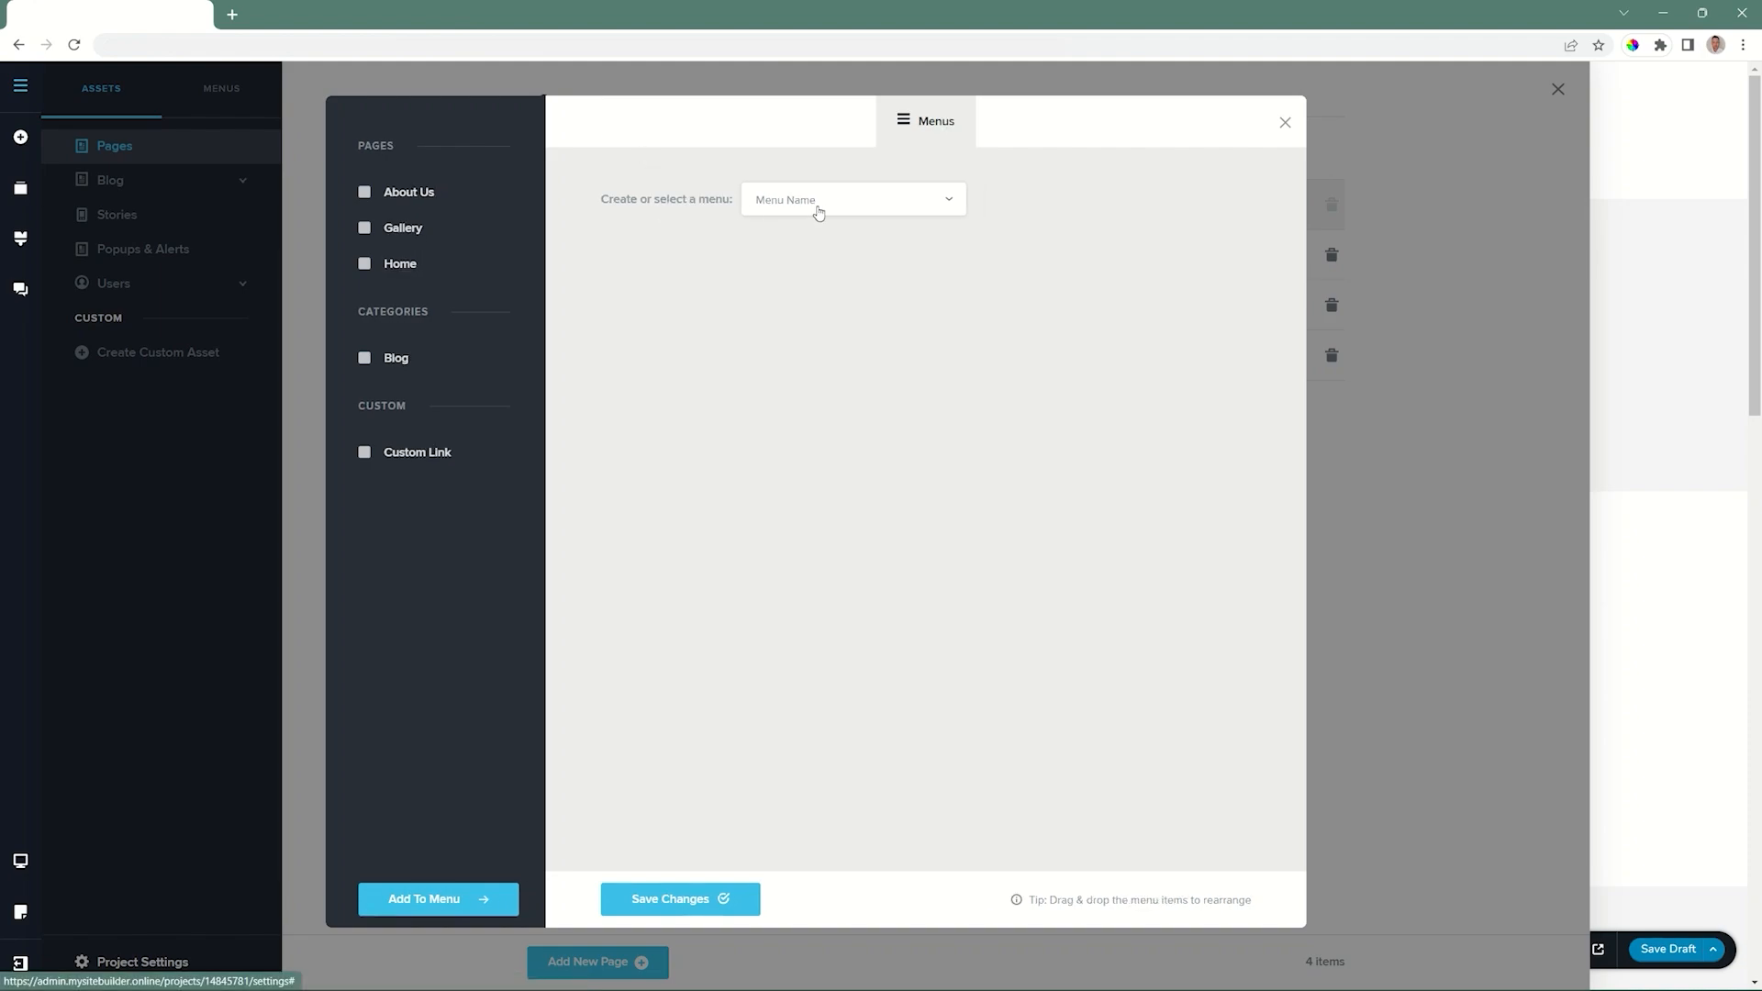
click(948, 198)
click(795, 244)
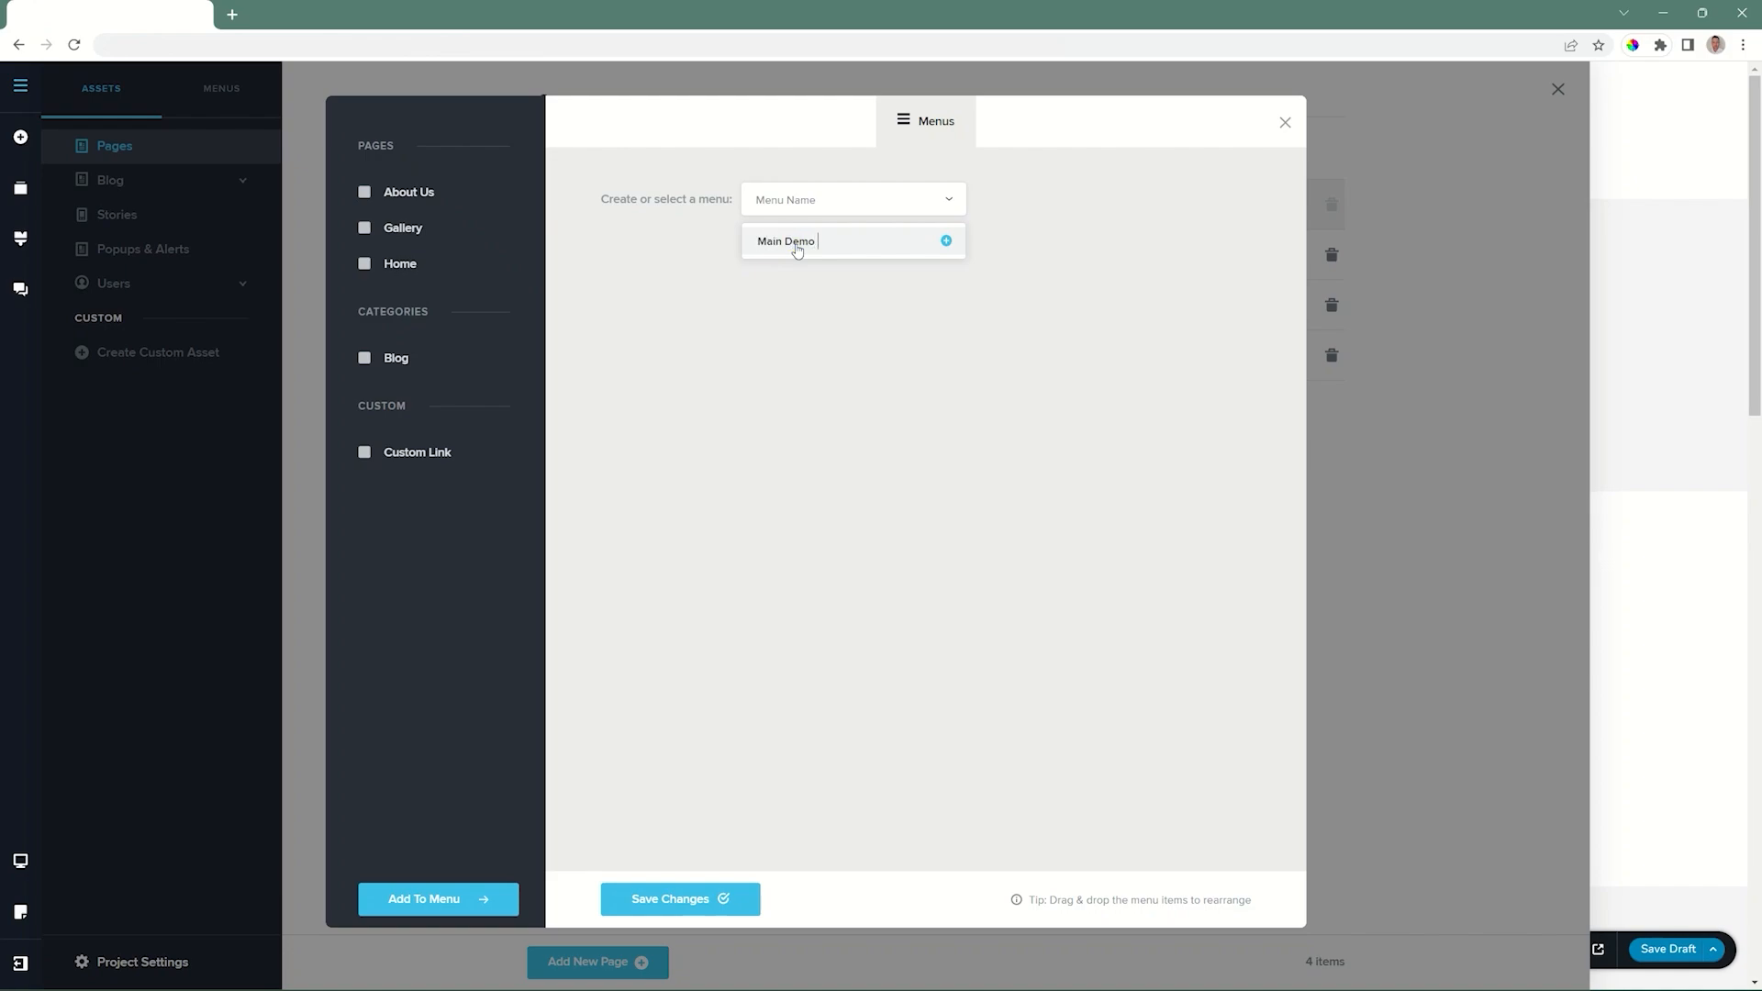
click(946, 242)
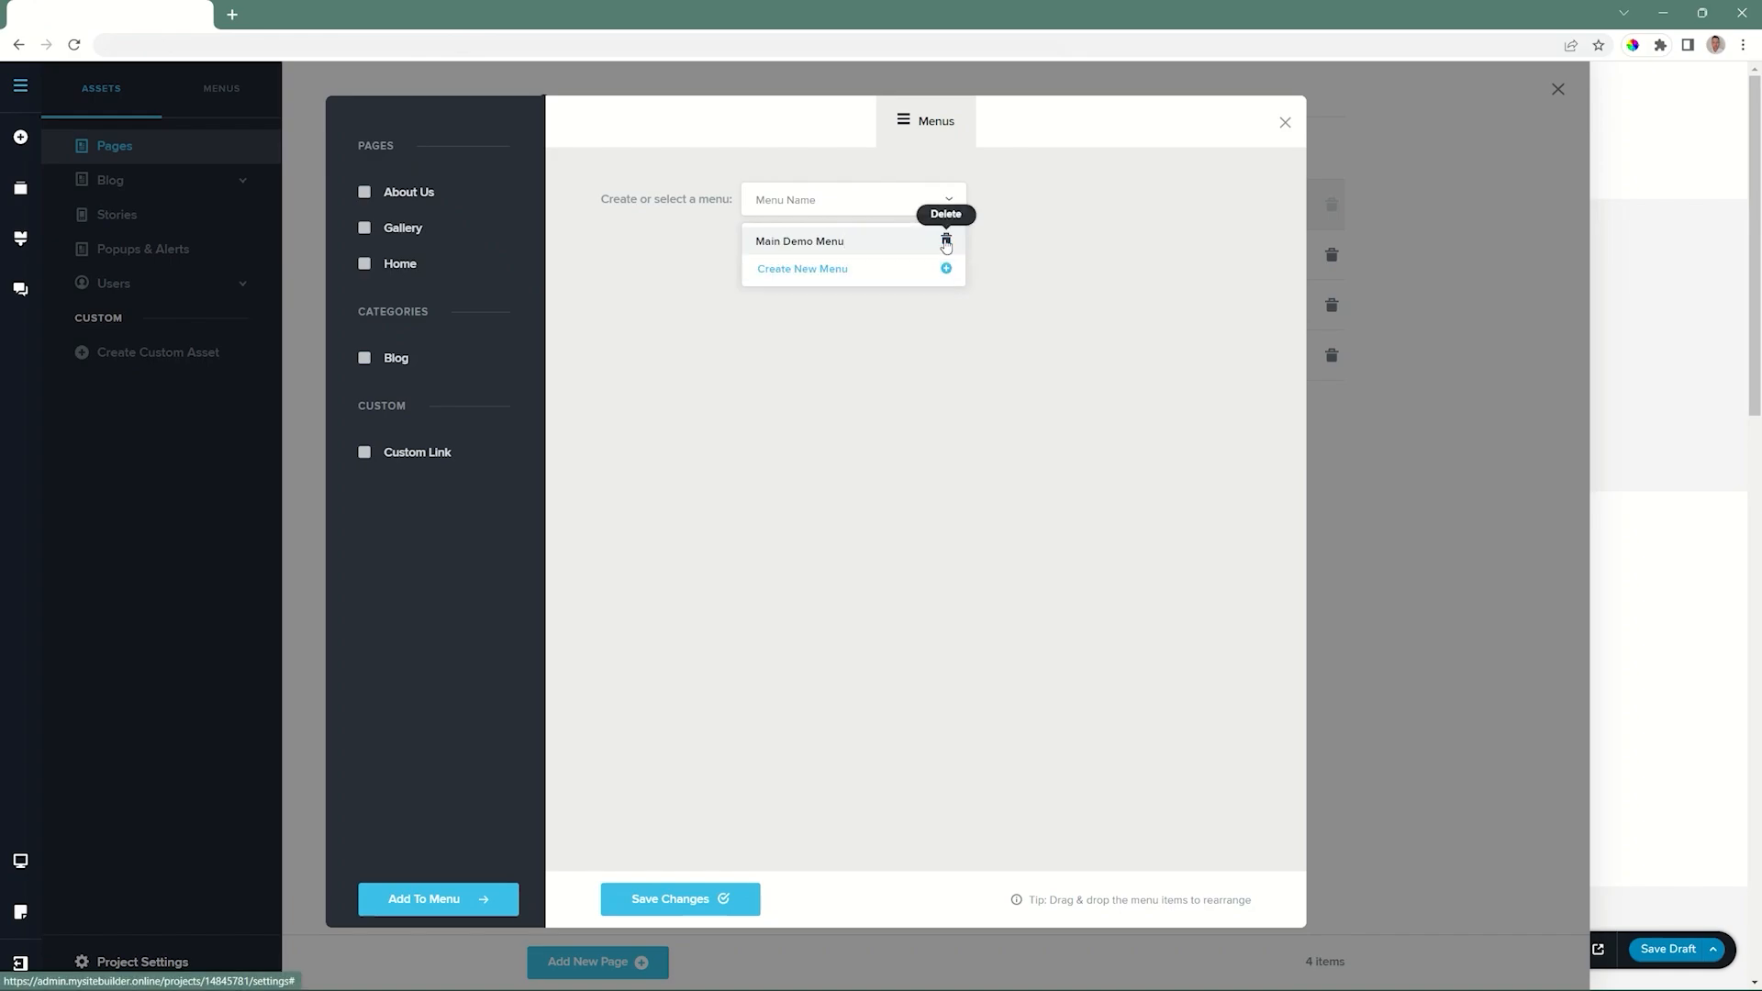
click(804, 273)
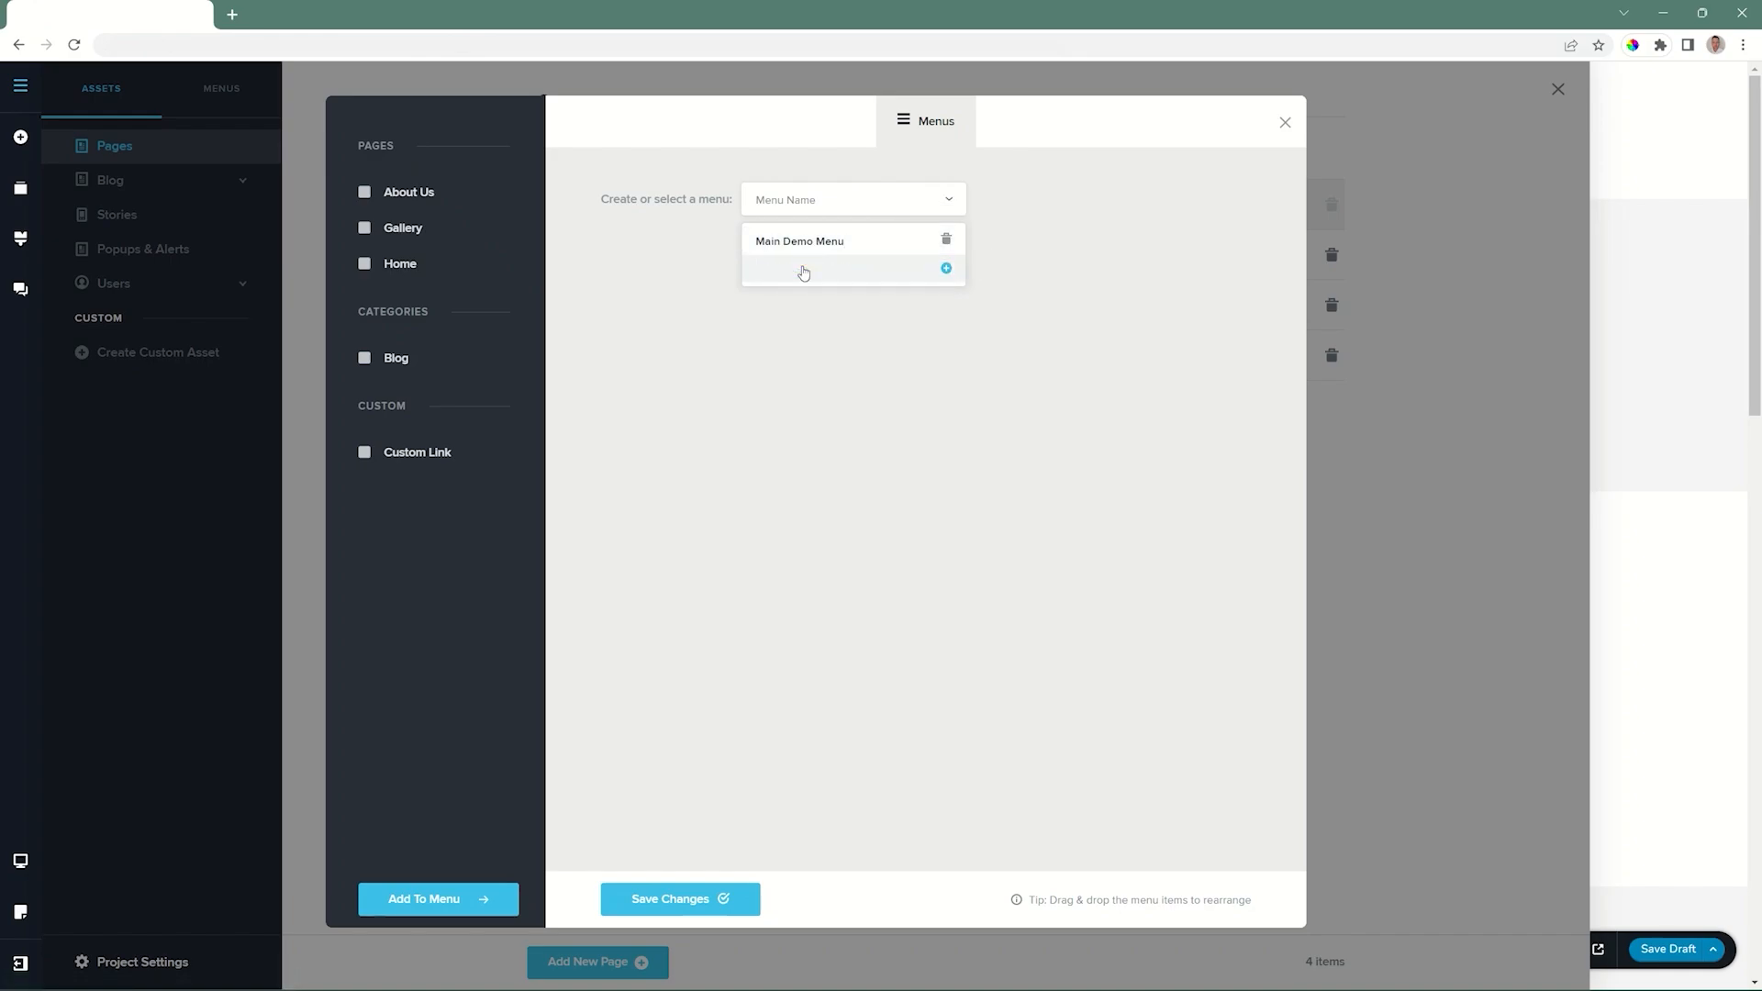
click(802, 243)
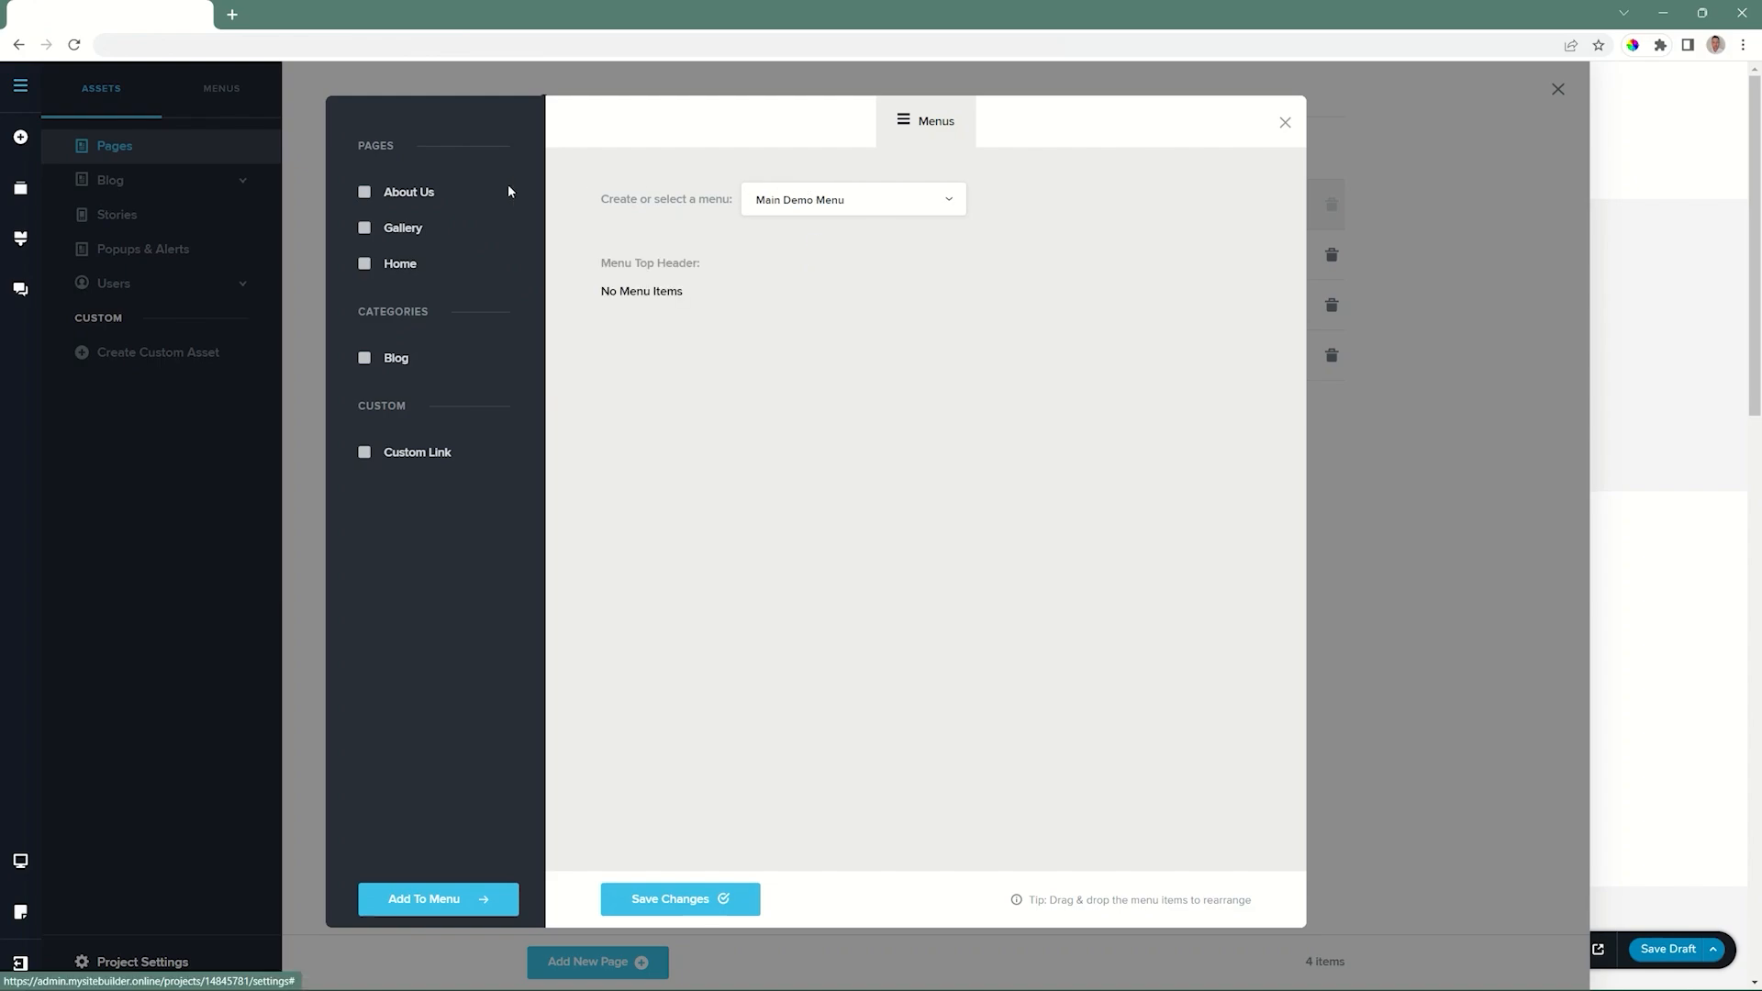
Add the About Us, Gallery and Home pages to Main Demo Menu.
click(364, 191)
click(365, 228)
click(364, 264)
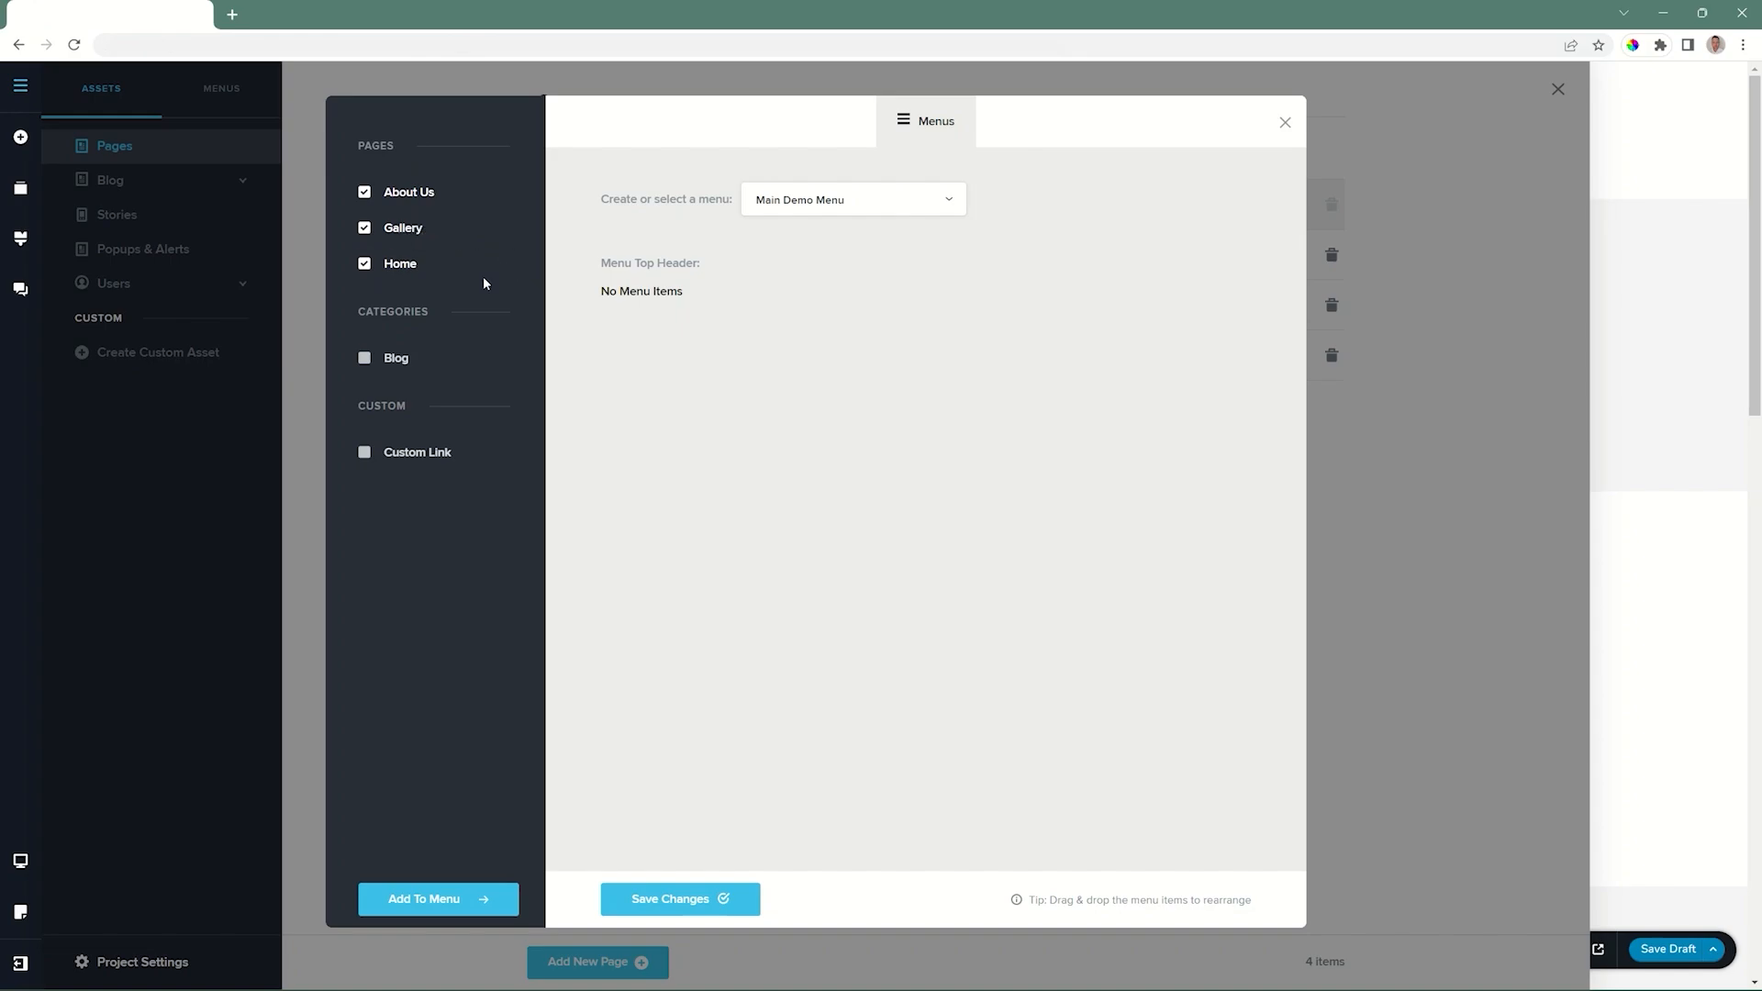
click(442, 900)
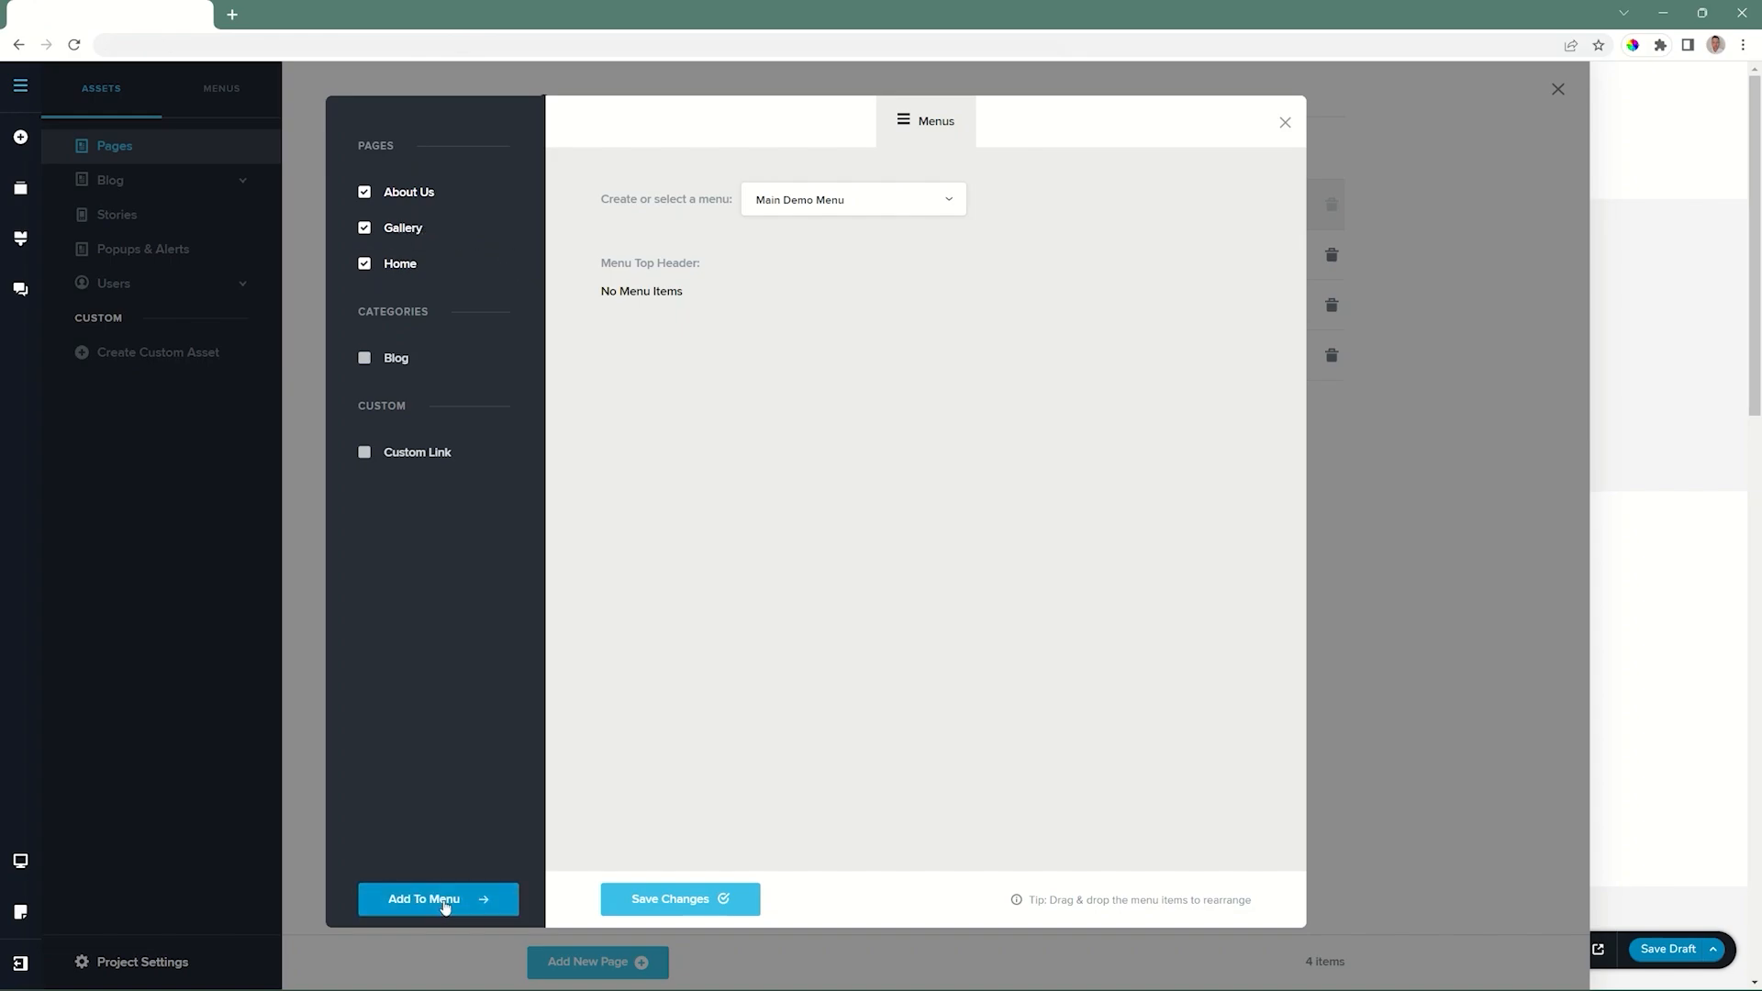
Reorder the menu items to Home, Gallery, About Us, save the menu and return to the page editor.
drag(620, 404, 620, 306)
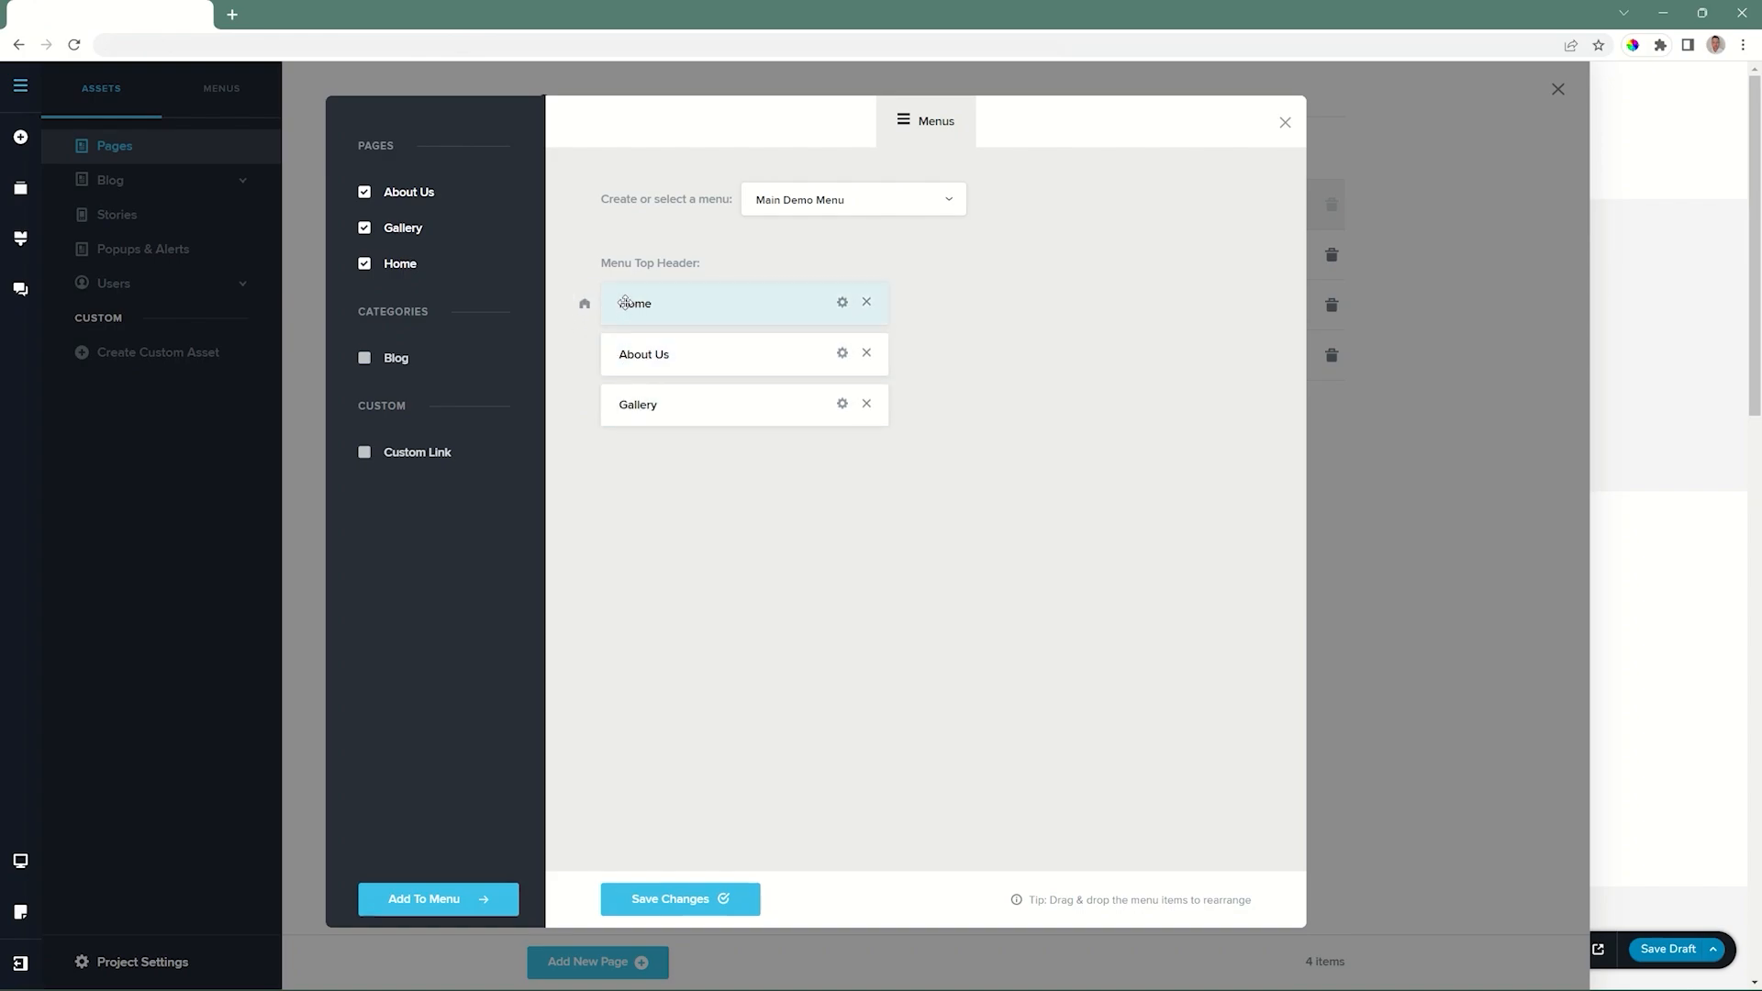
drag(620, 404, 622, 354)
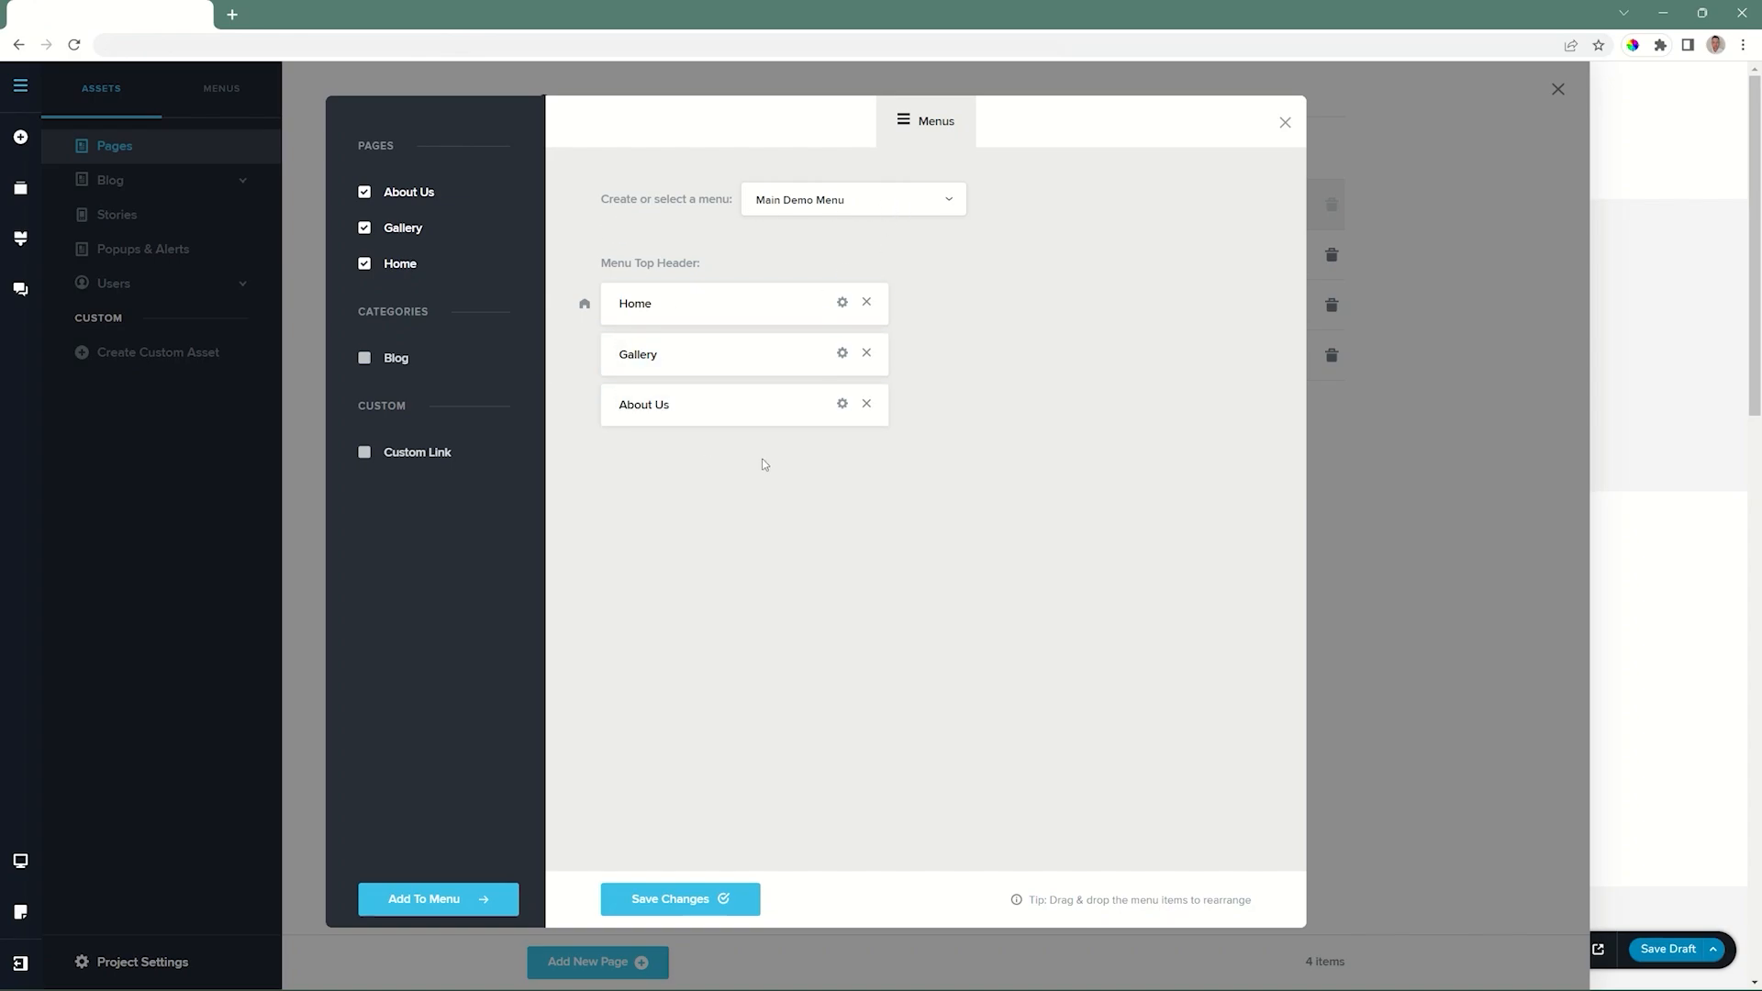
click(704, 896)
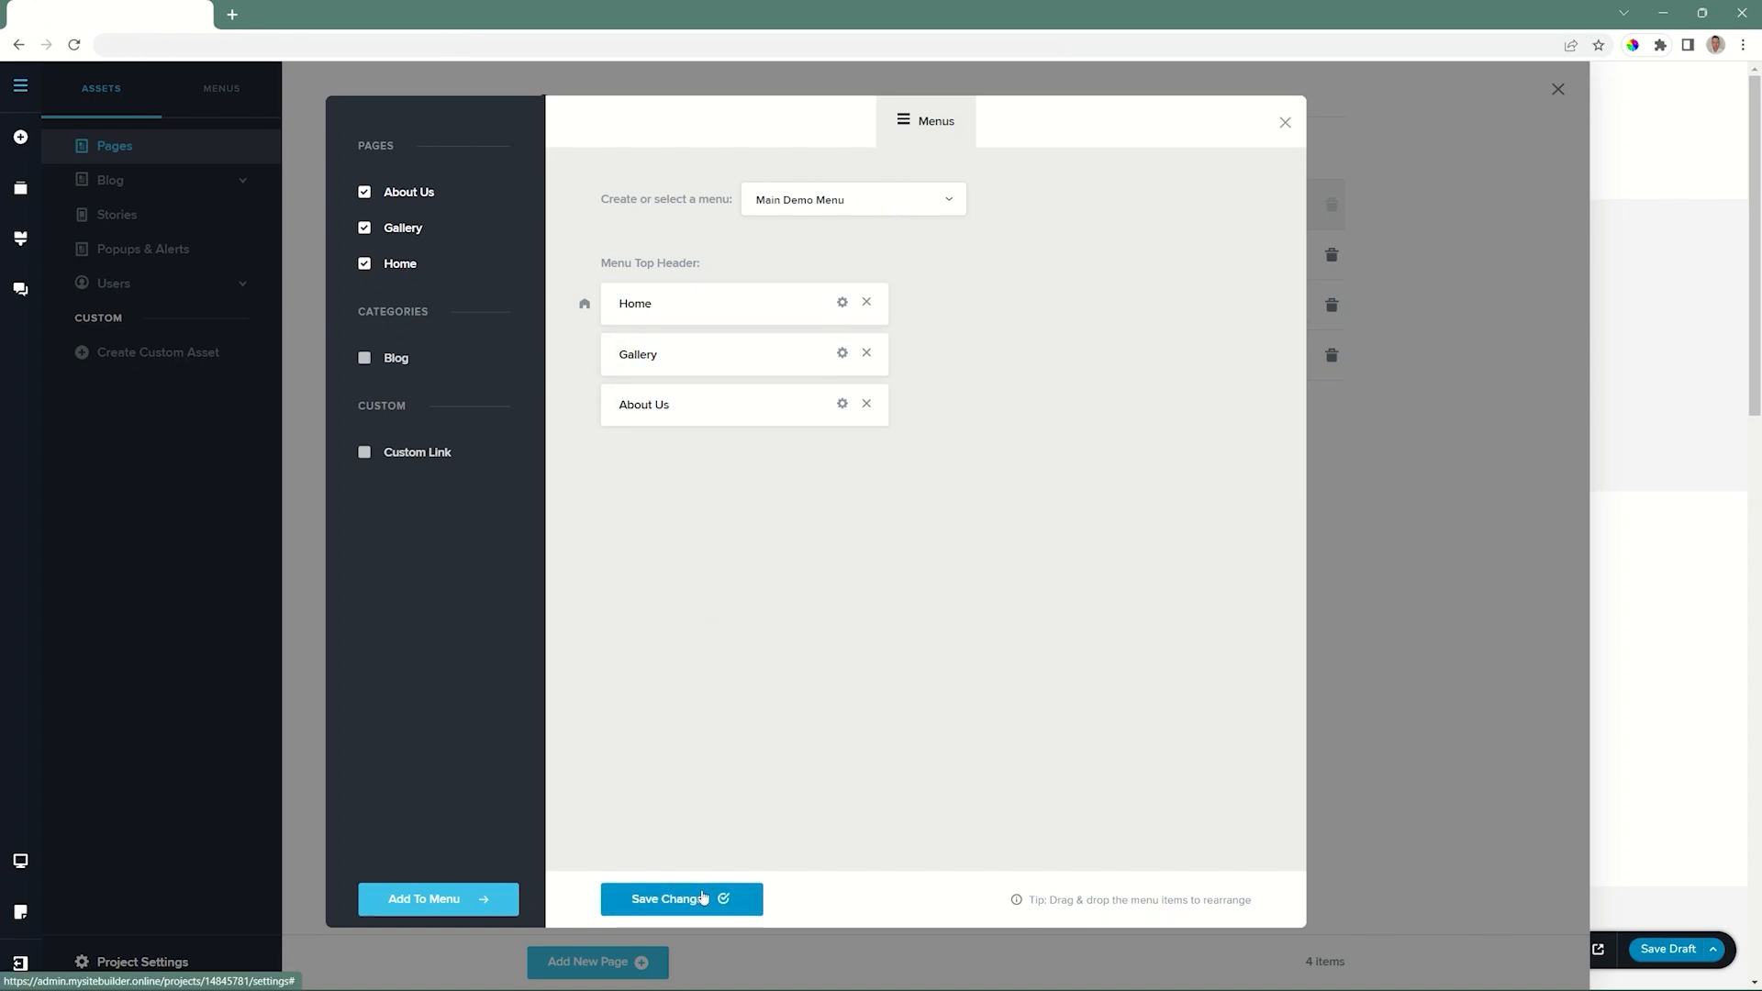
click(1285, 121)
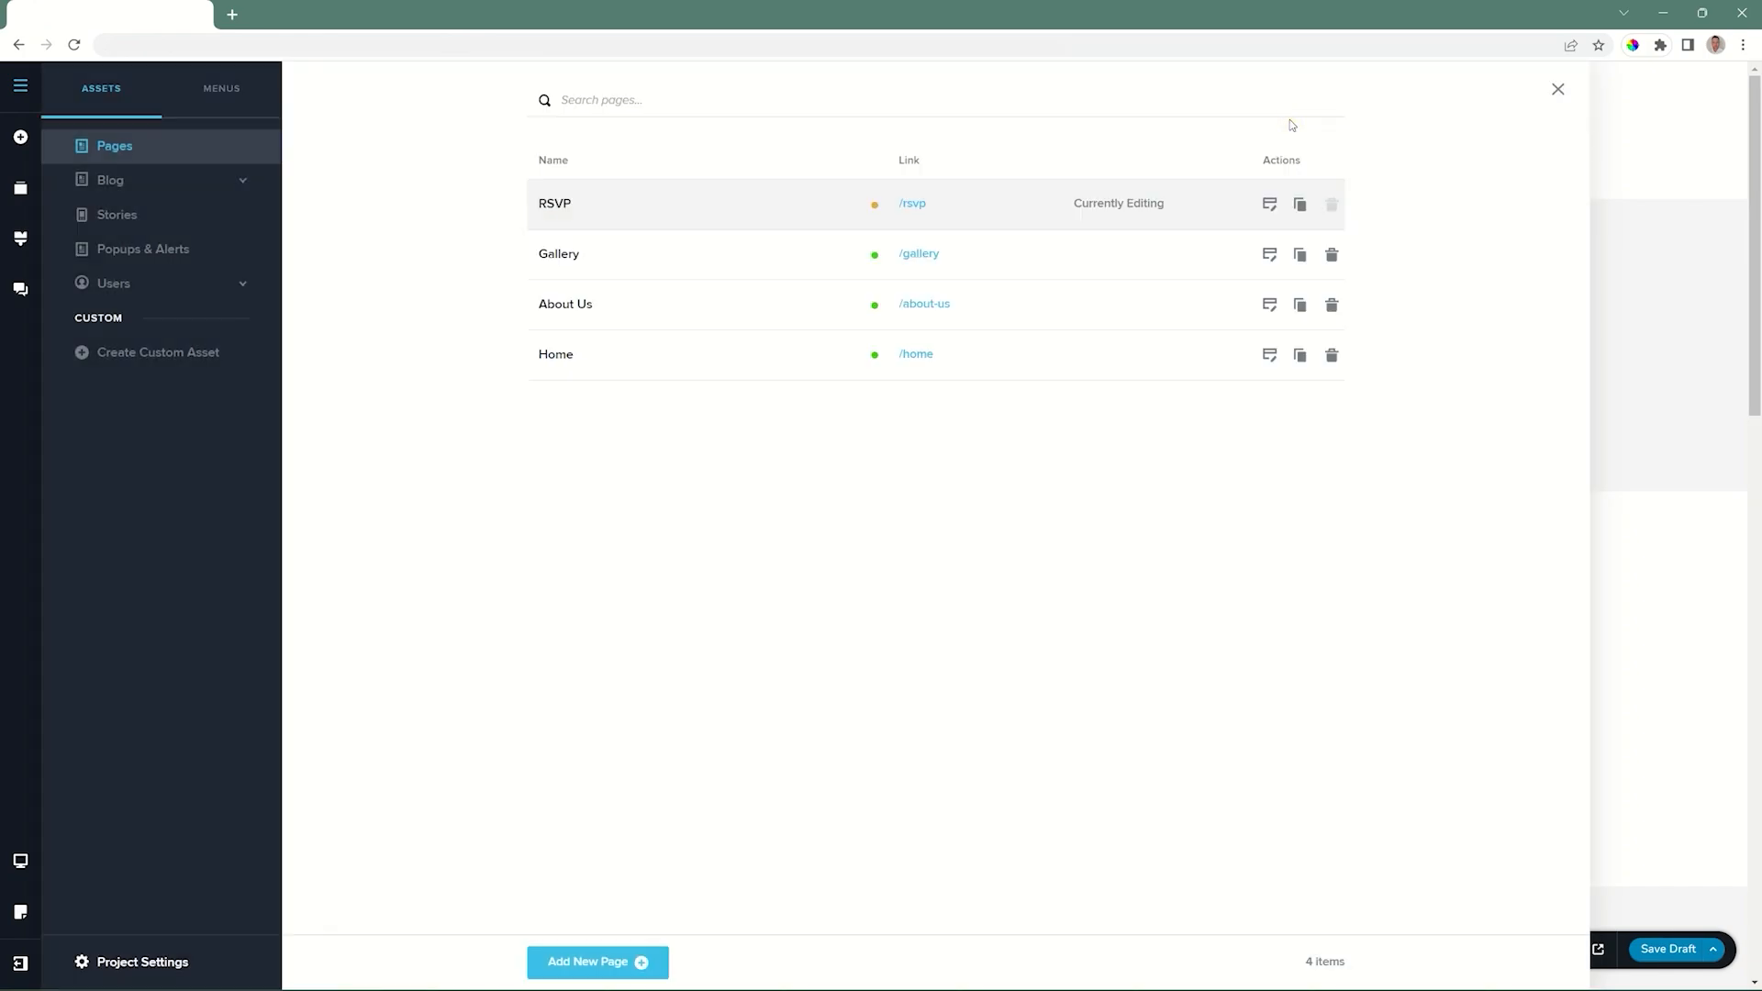
click(1557, 88)
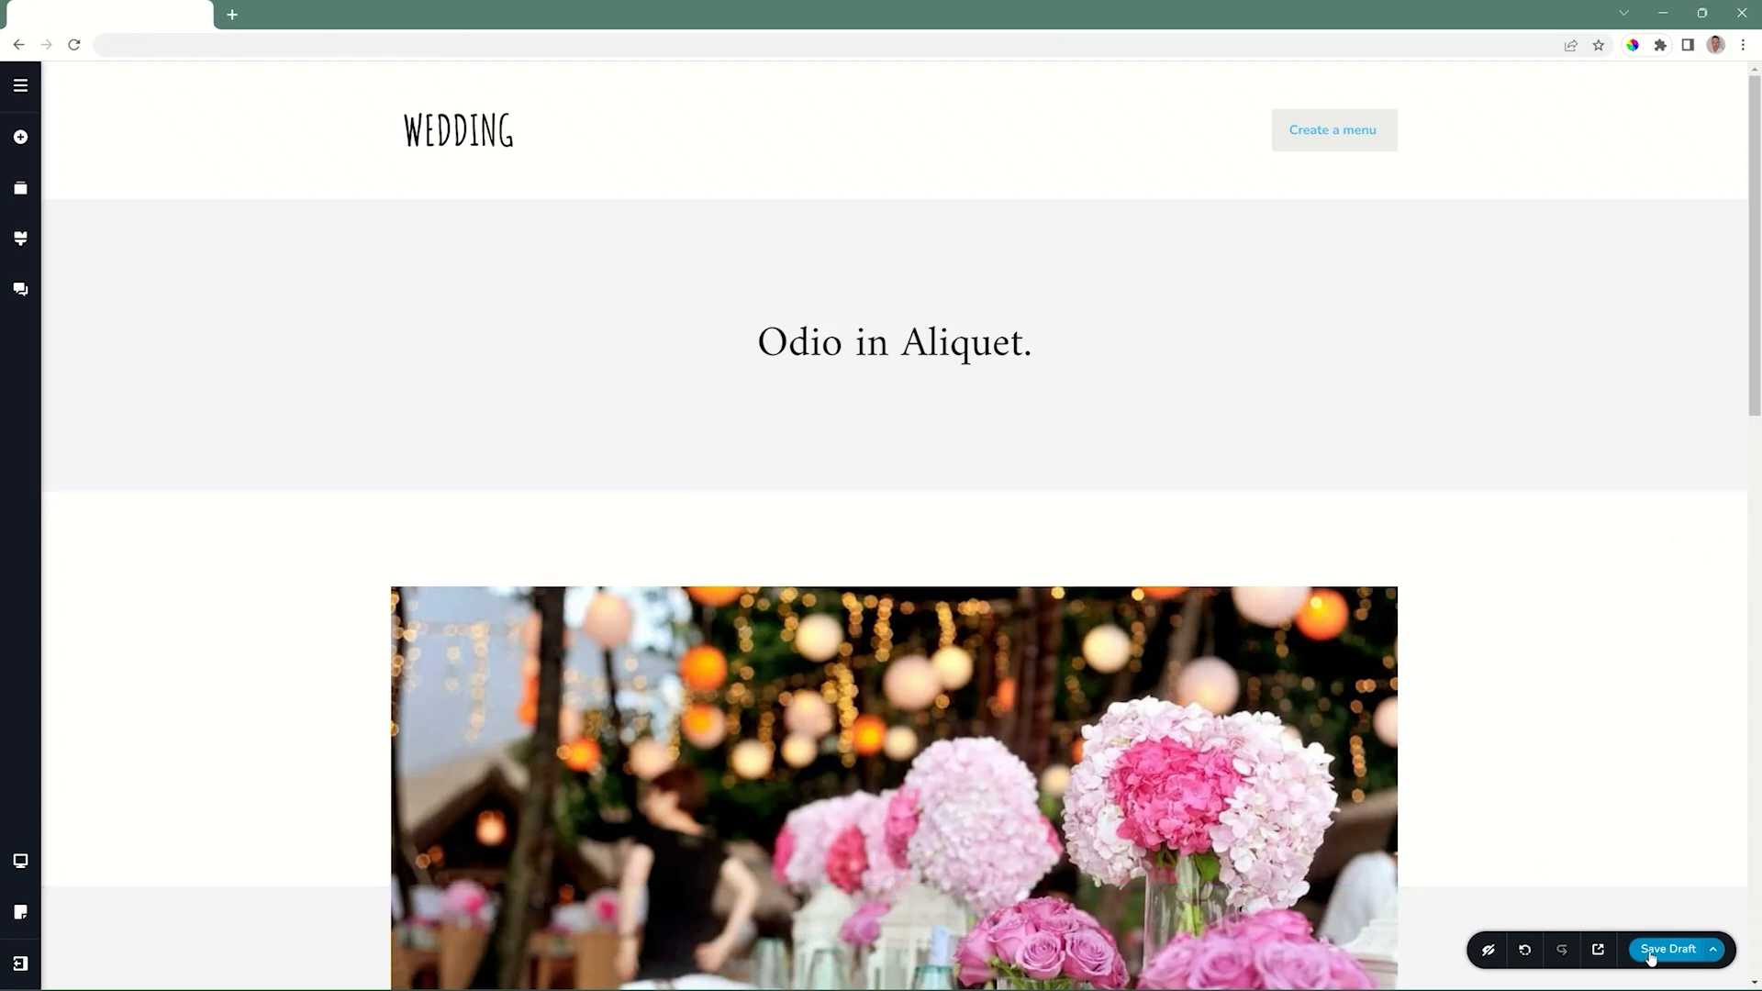
Publish the RSVP page.
click(1724, 957)
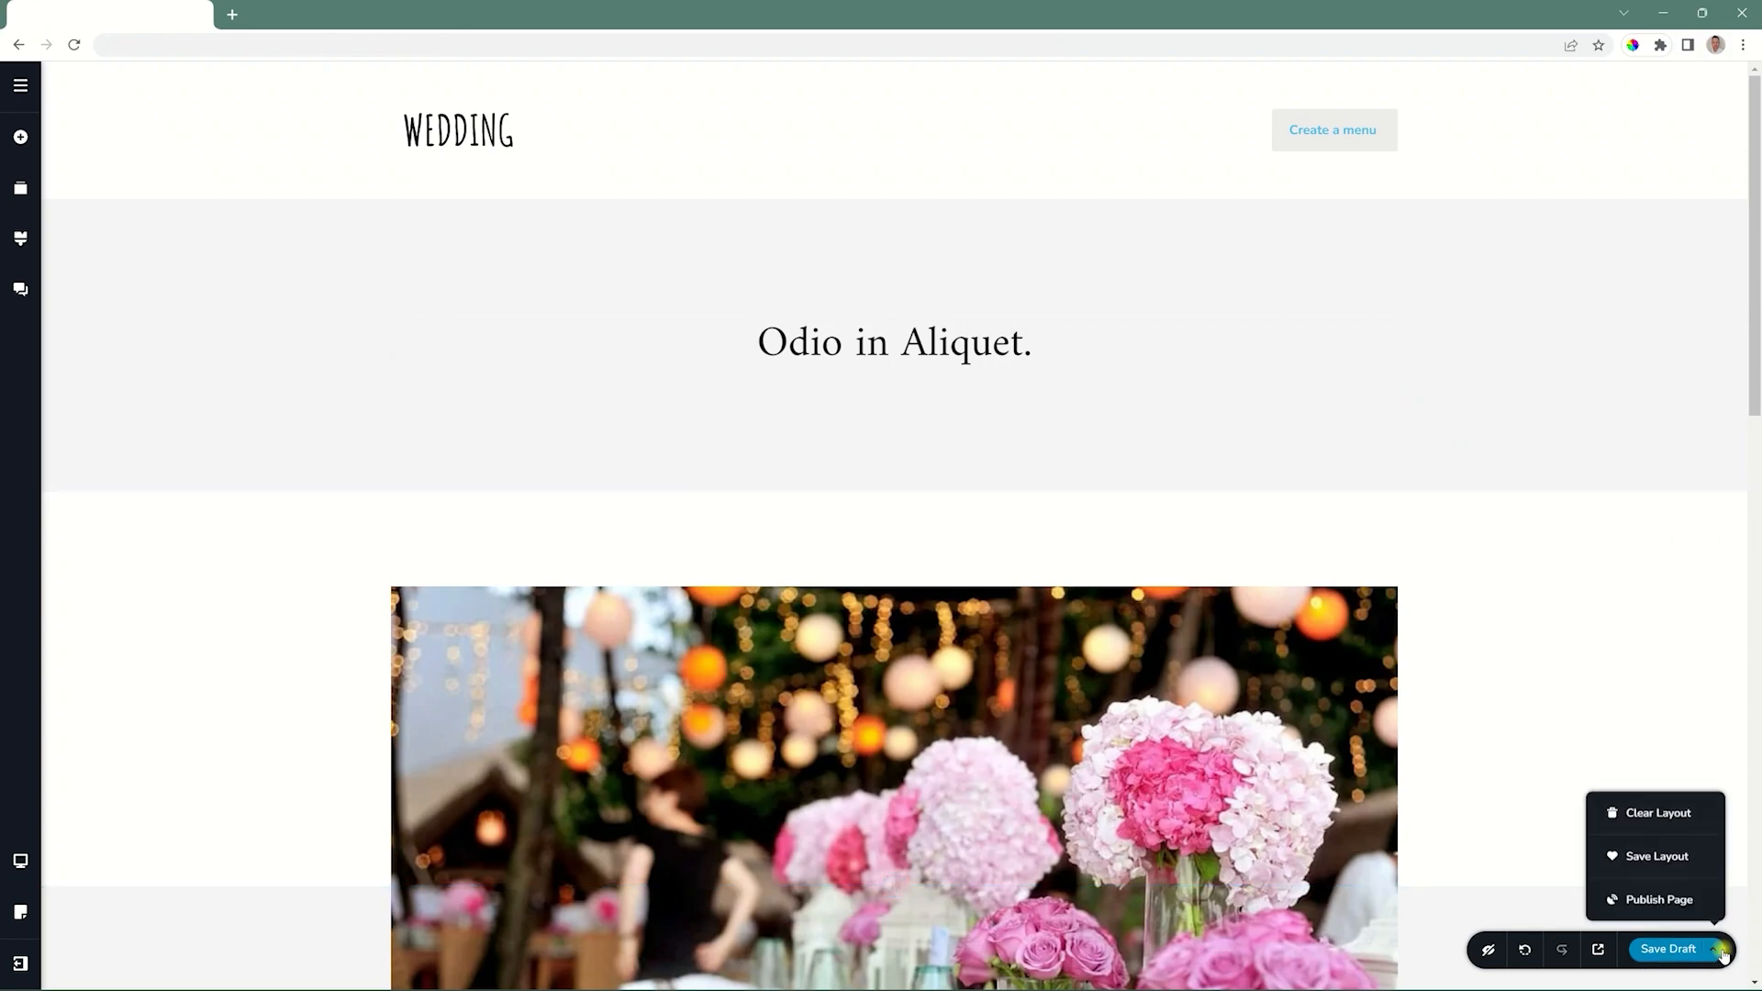
click(1668, 900)
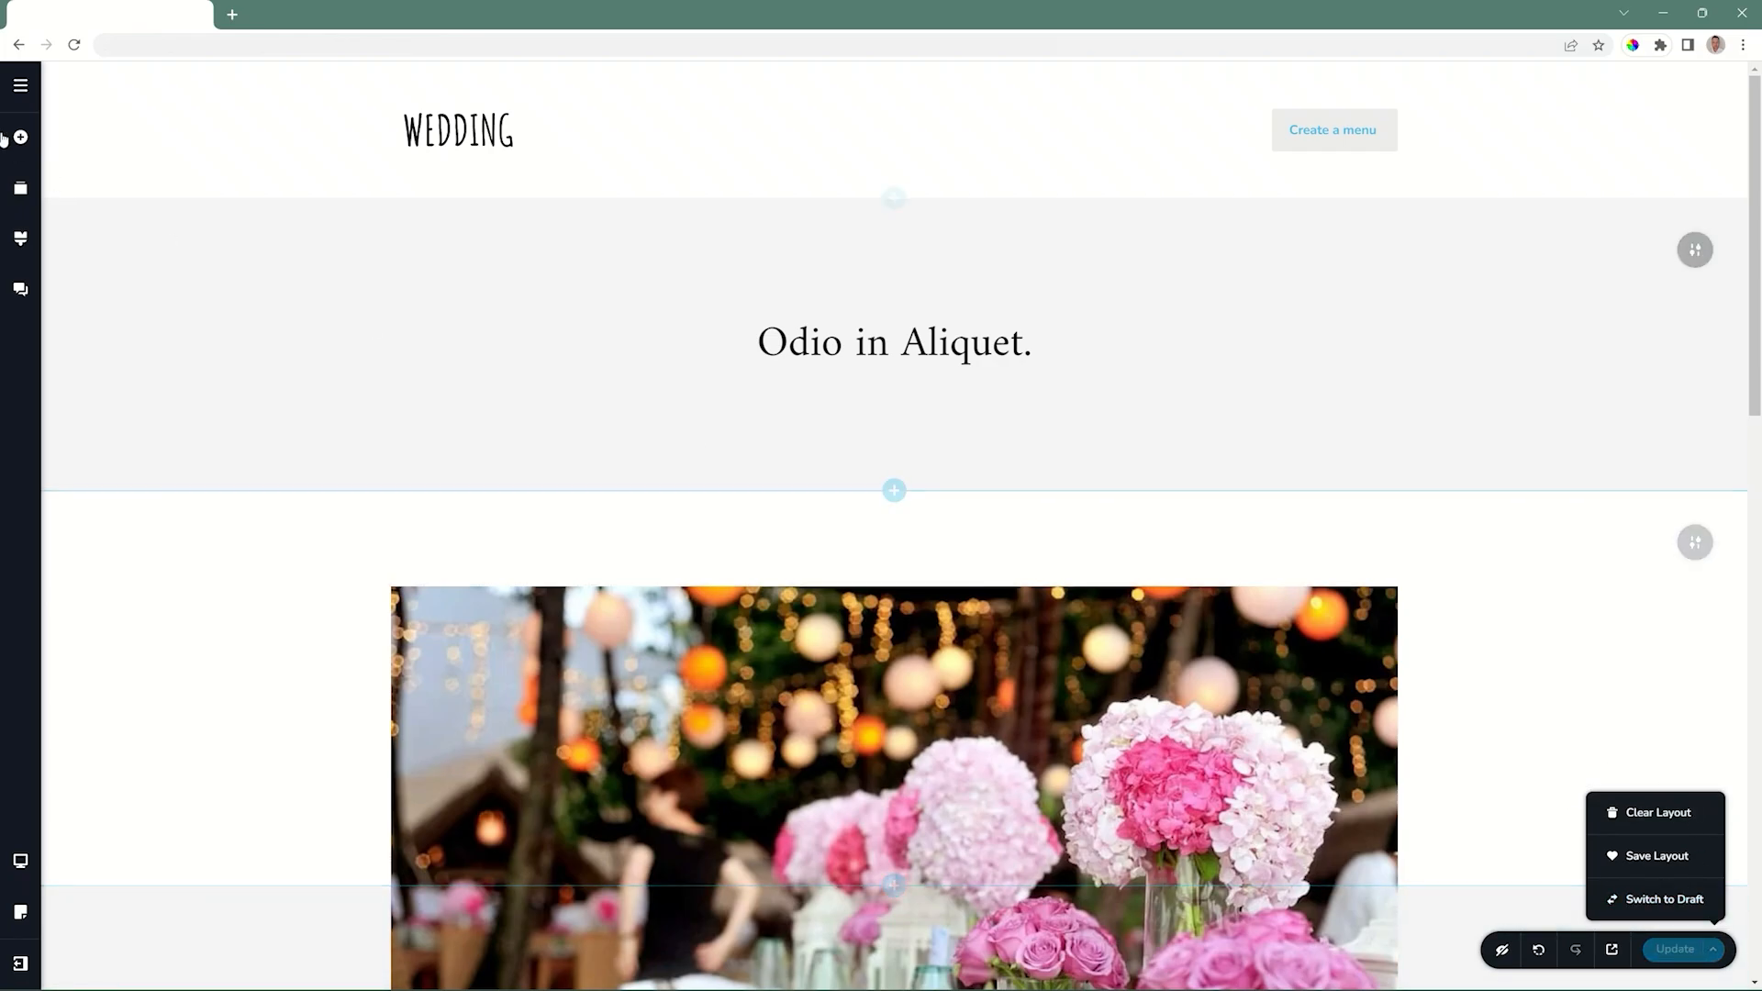
Add the RSVP page to Main Demo Menu, save the menu and return to the page editor.
click(27, 90)
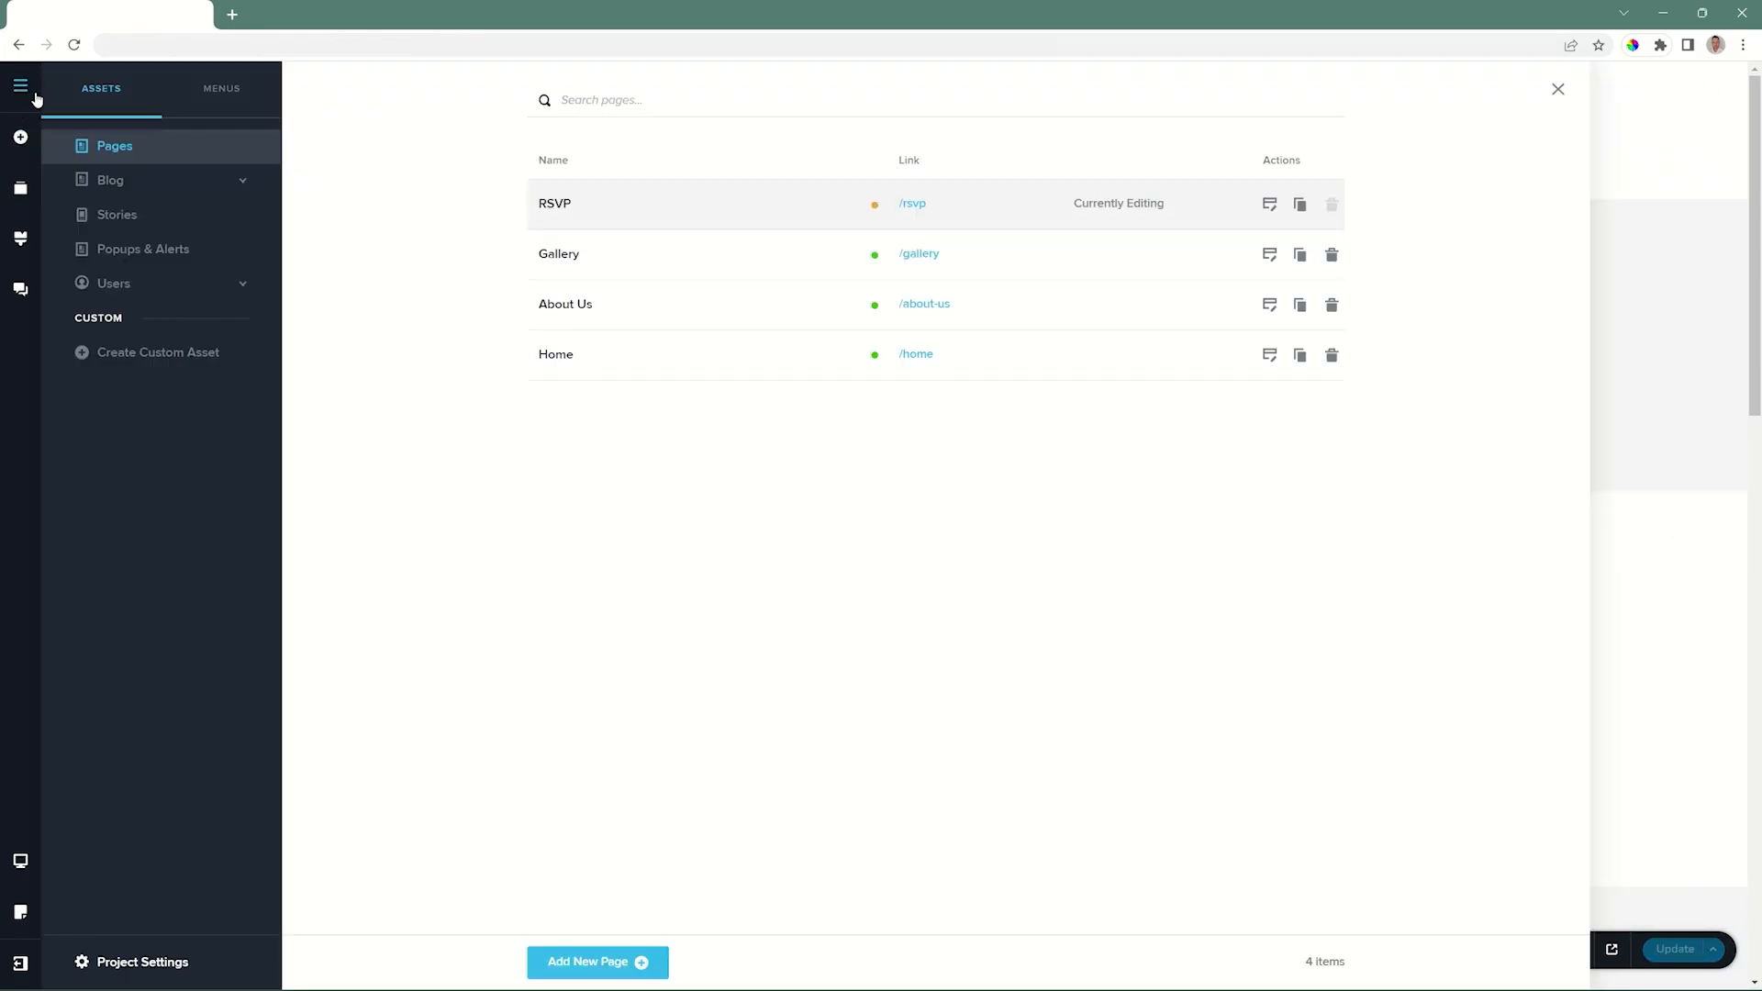
click(216, 90)
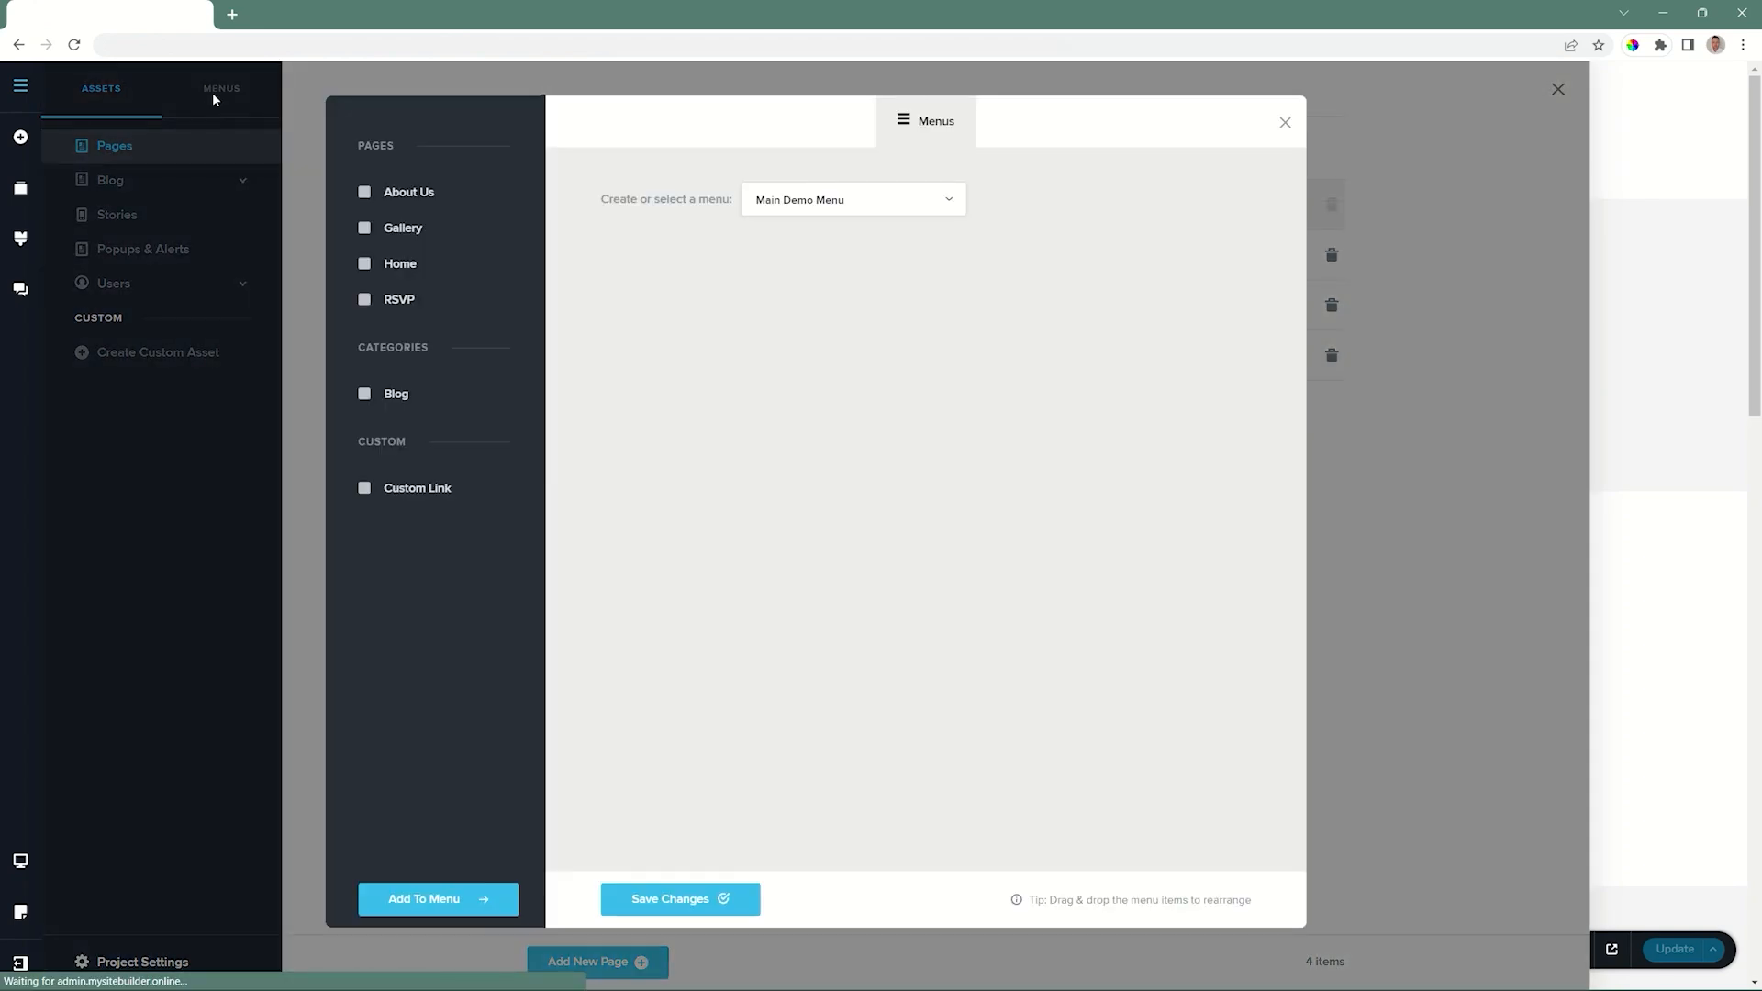
click(393, 303)
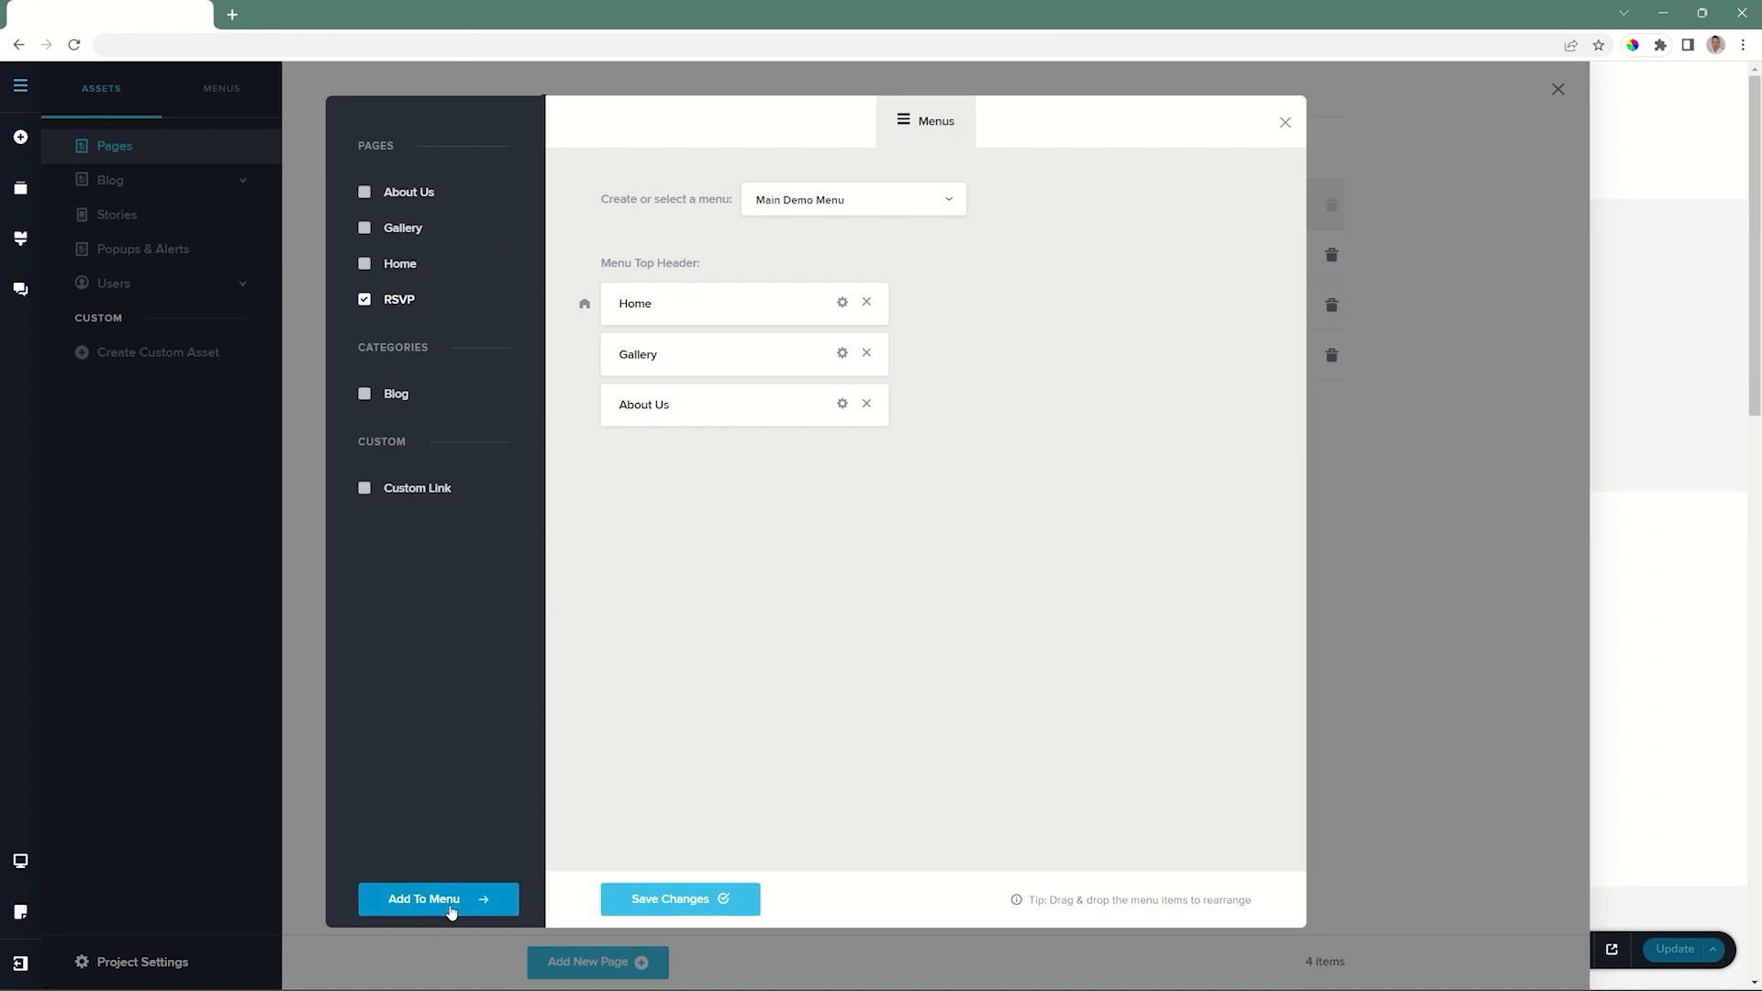
click(451, 904)
click(699, 901)
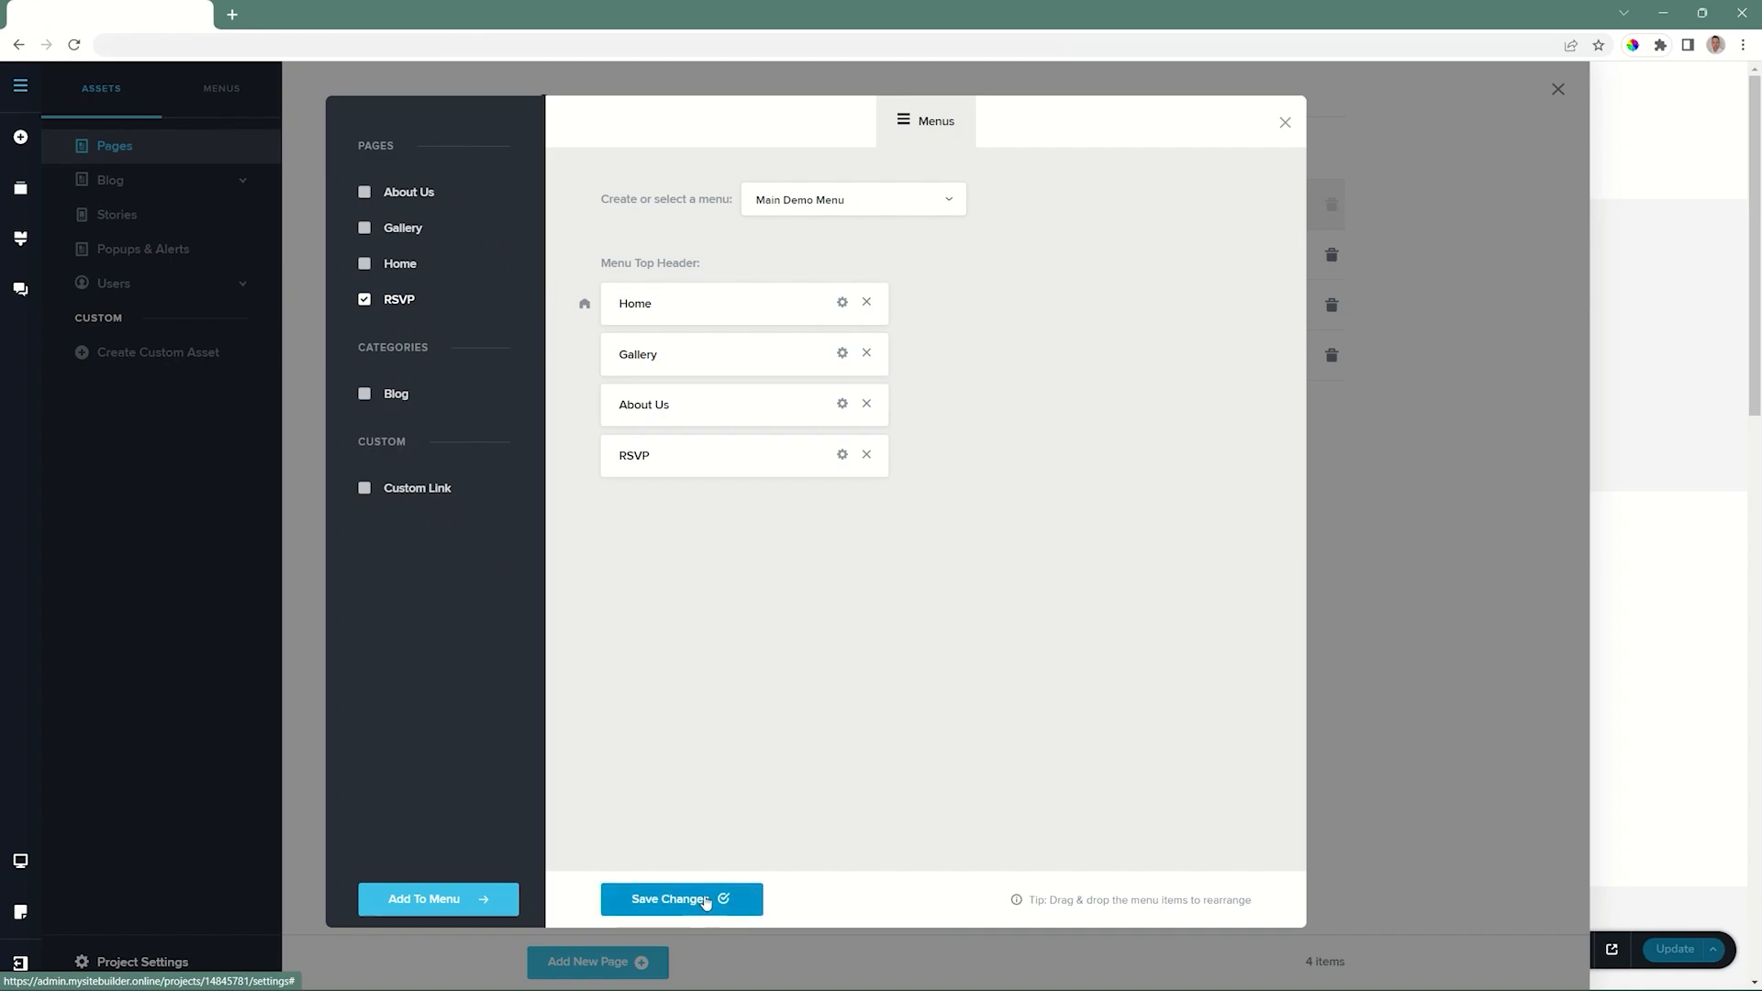
click(1283, 123)
click(1556, 89)
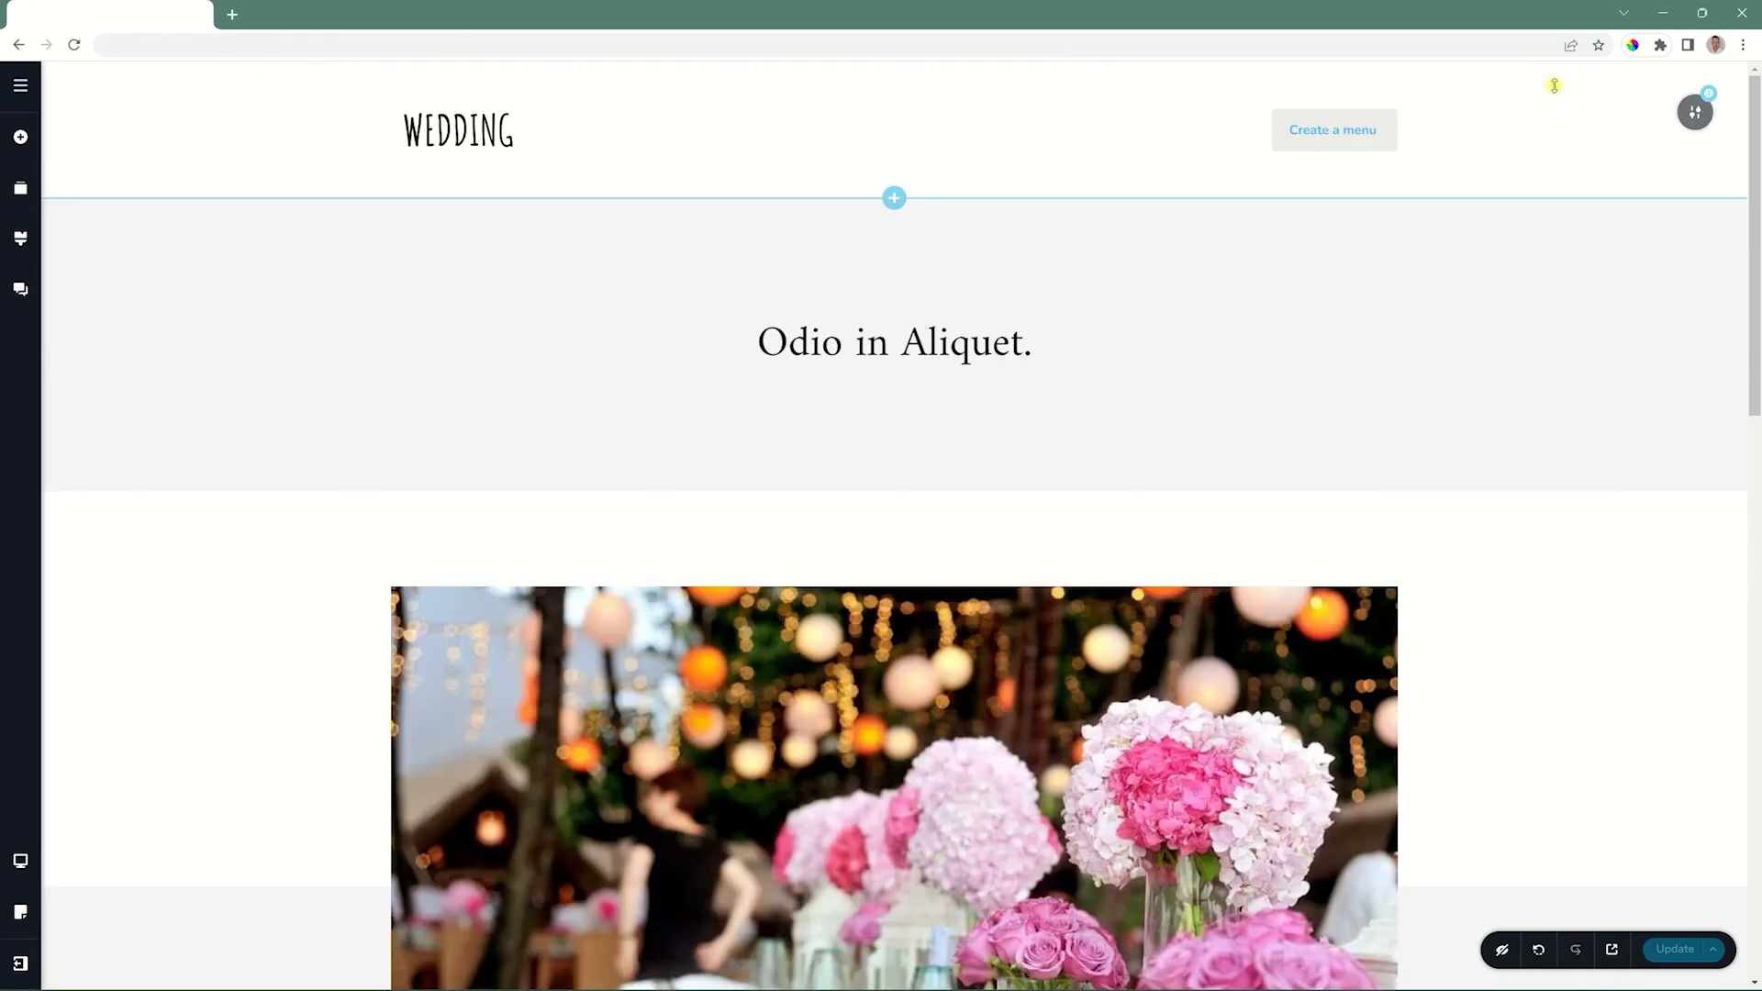
Try to choose a menu for the menu element in the page header.
click(1392, 119)
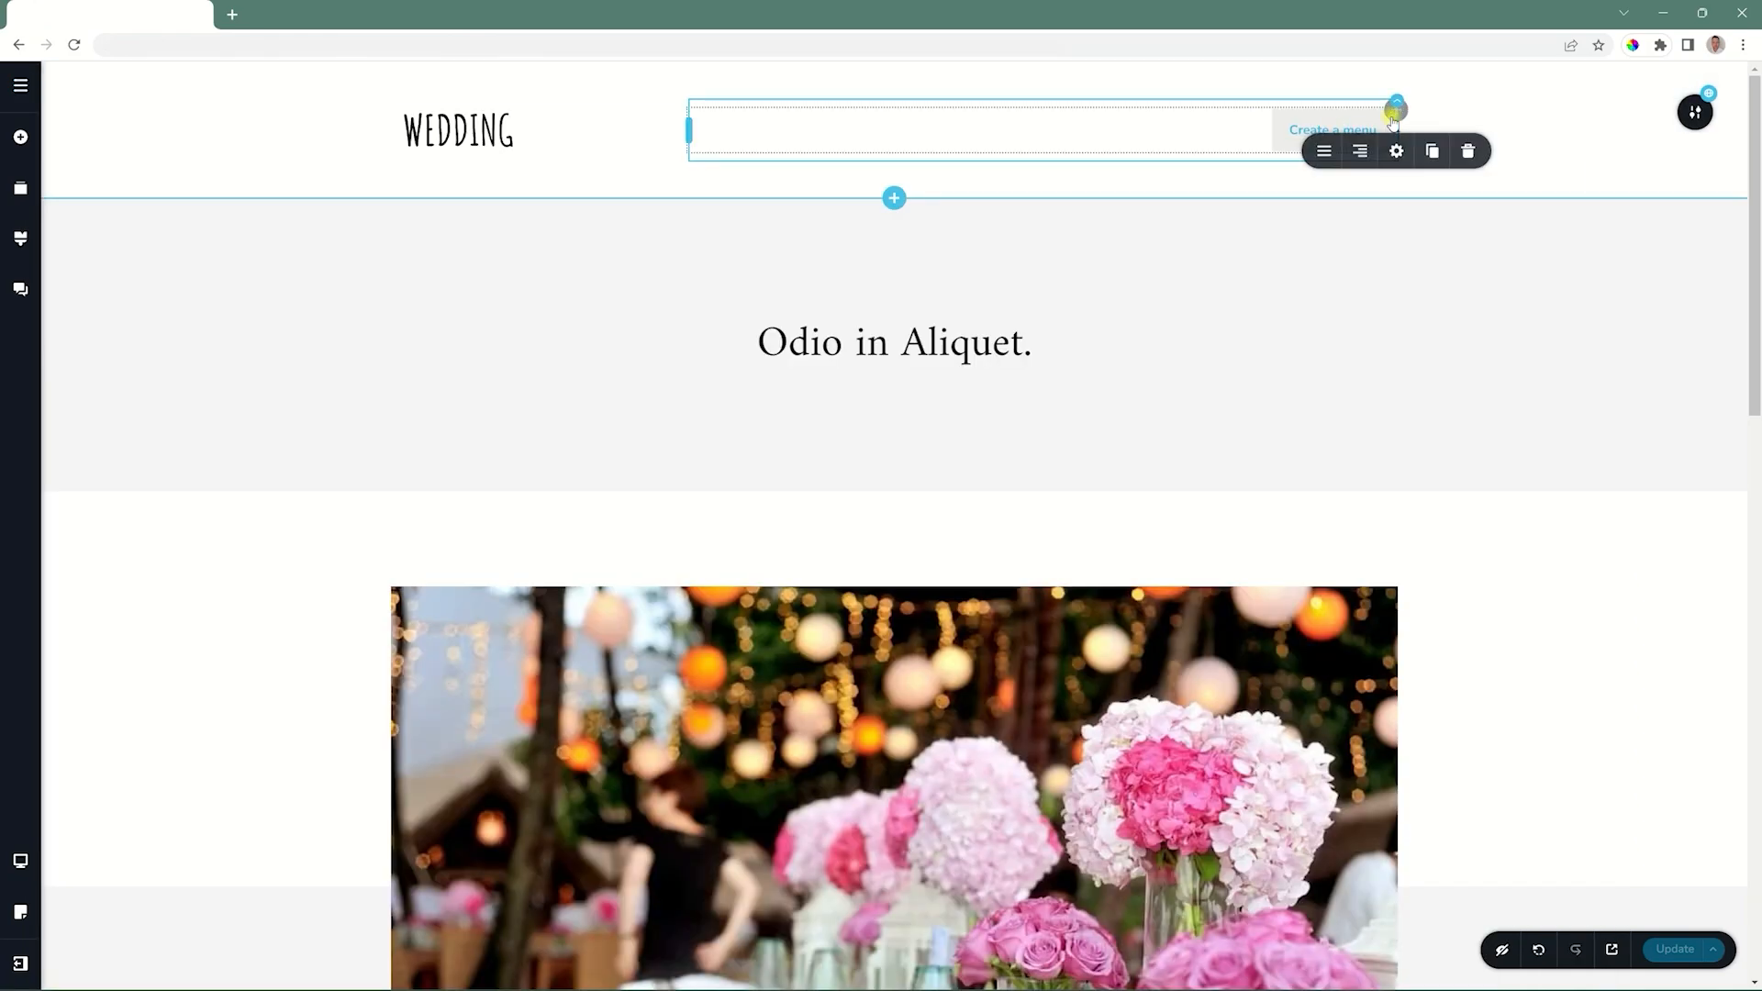
click(1322, 154)
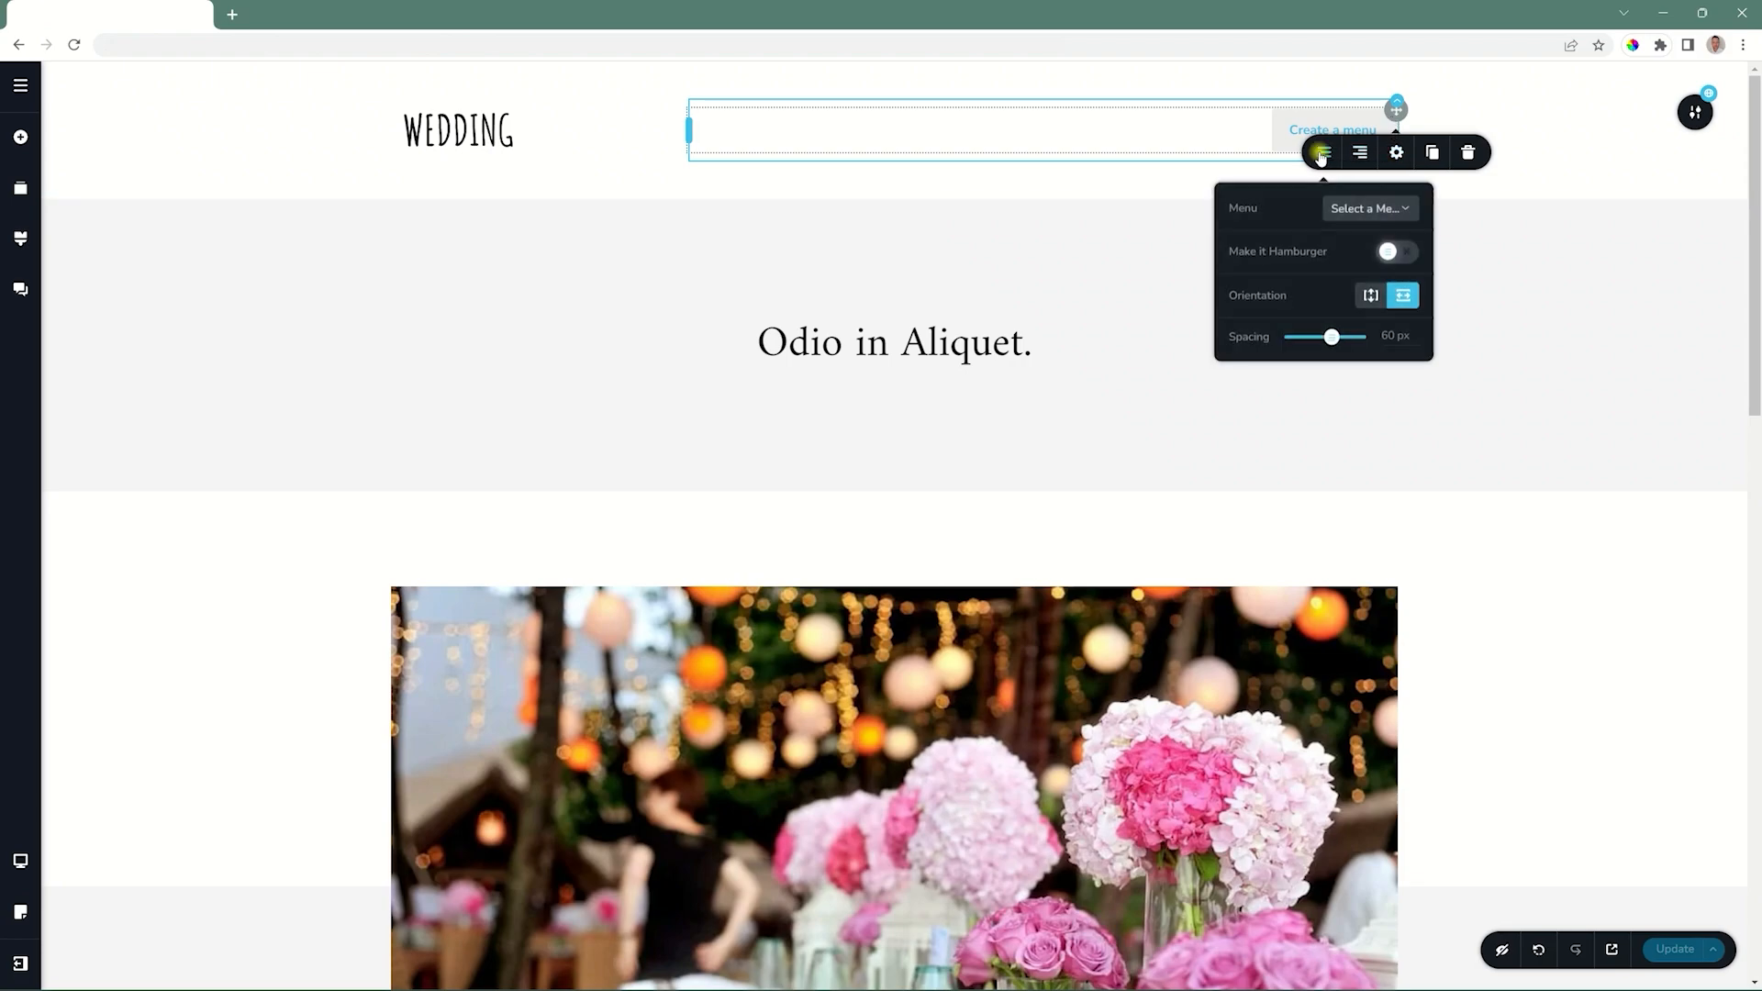
click(1369, 209)
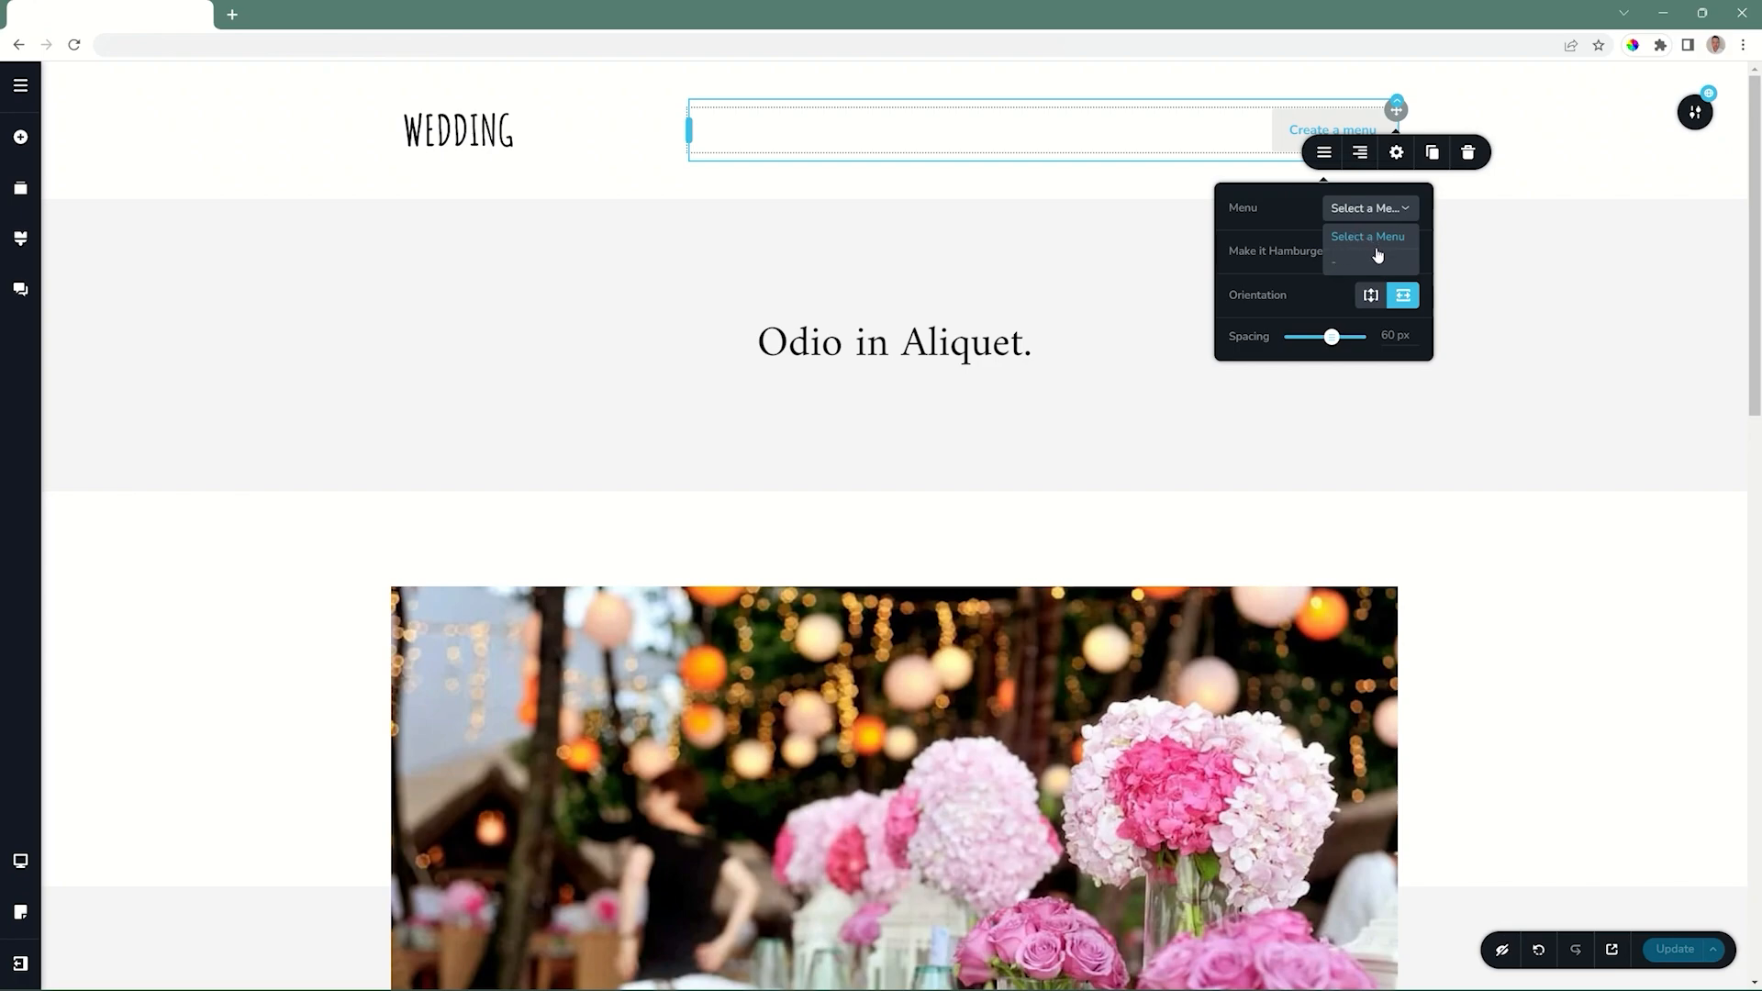
click(1371, 249)
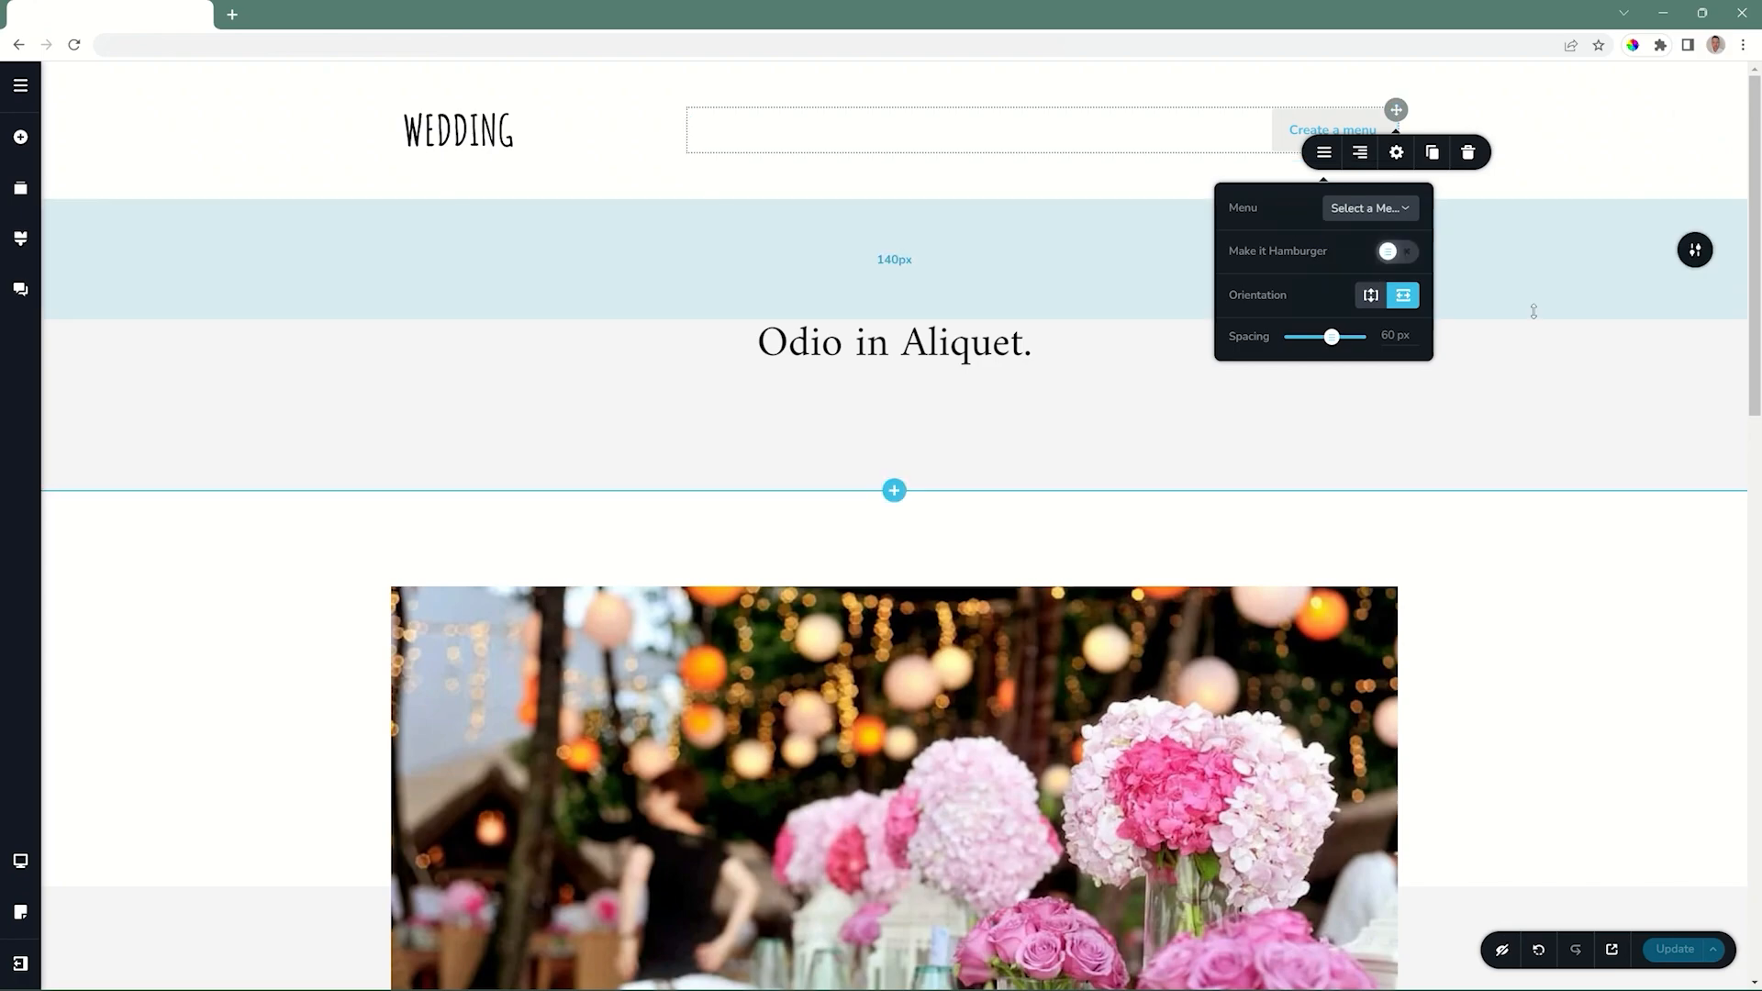
Reload the editor and assign Main Demo Menu to the header's menu element.
click(74, 46)
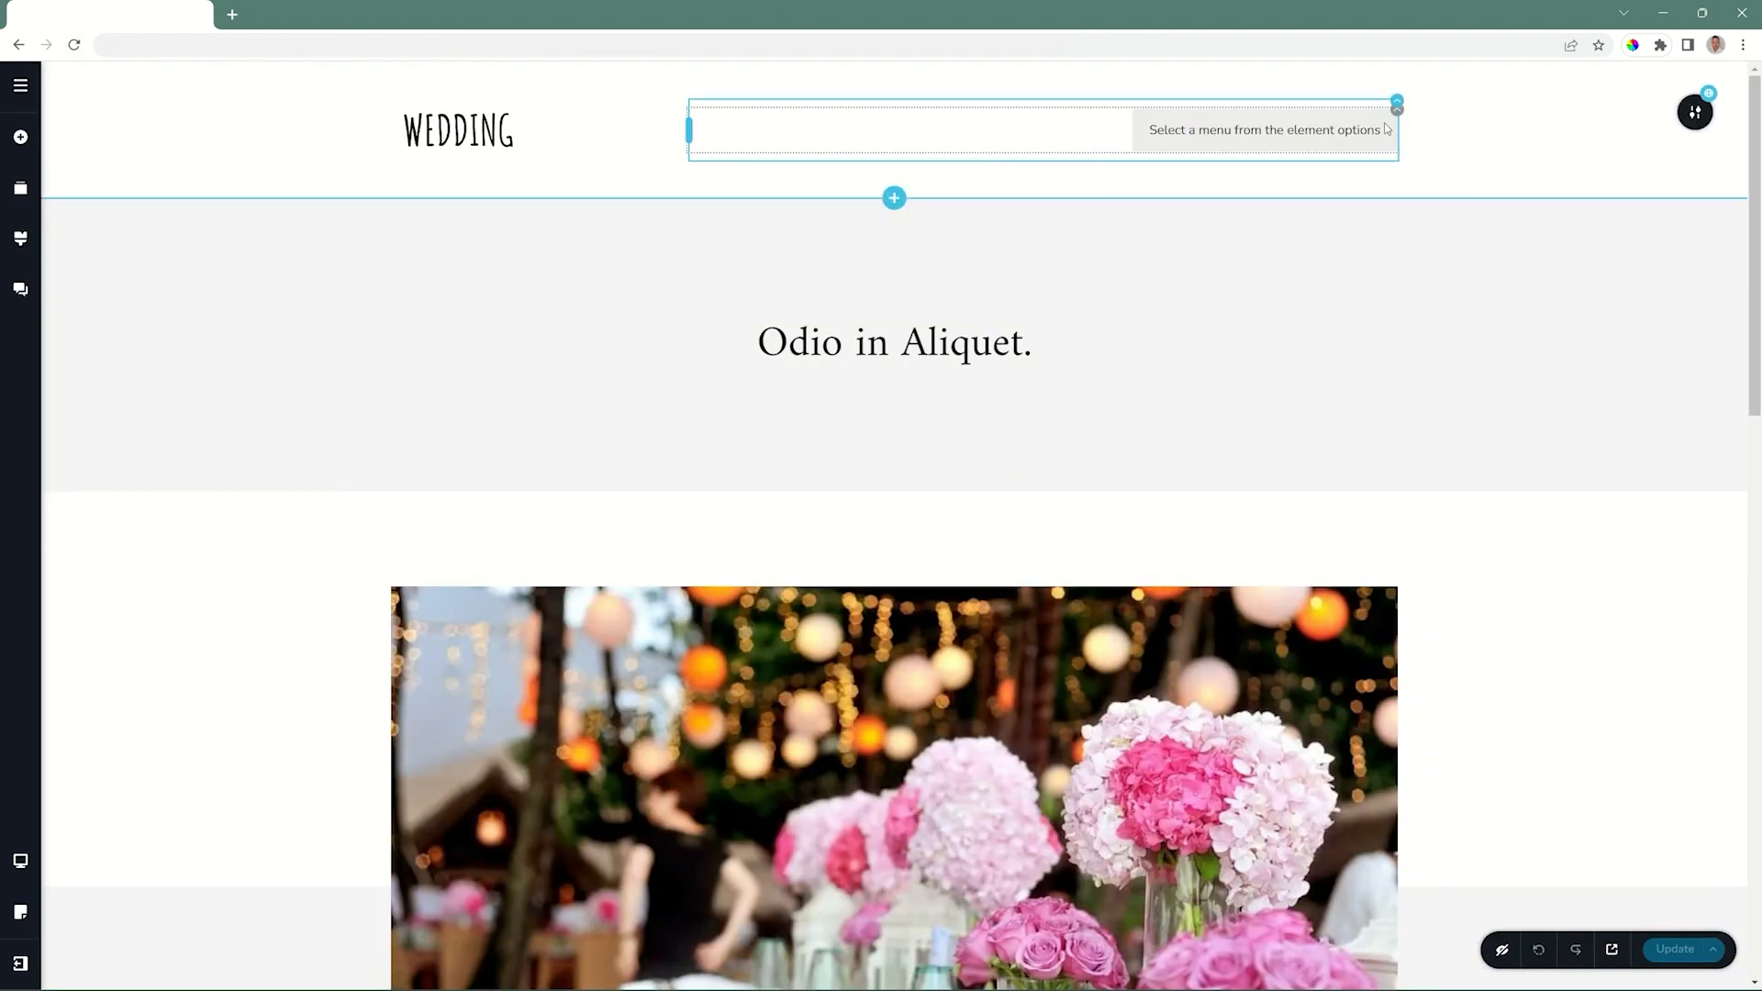
click(1395, 108)
click(1326, 153)
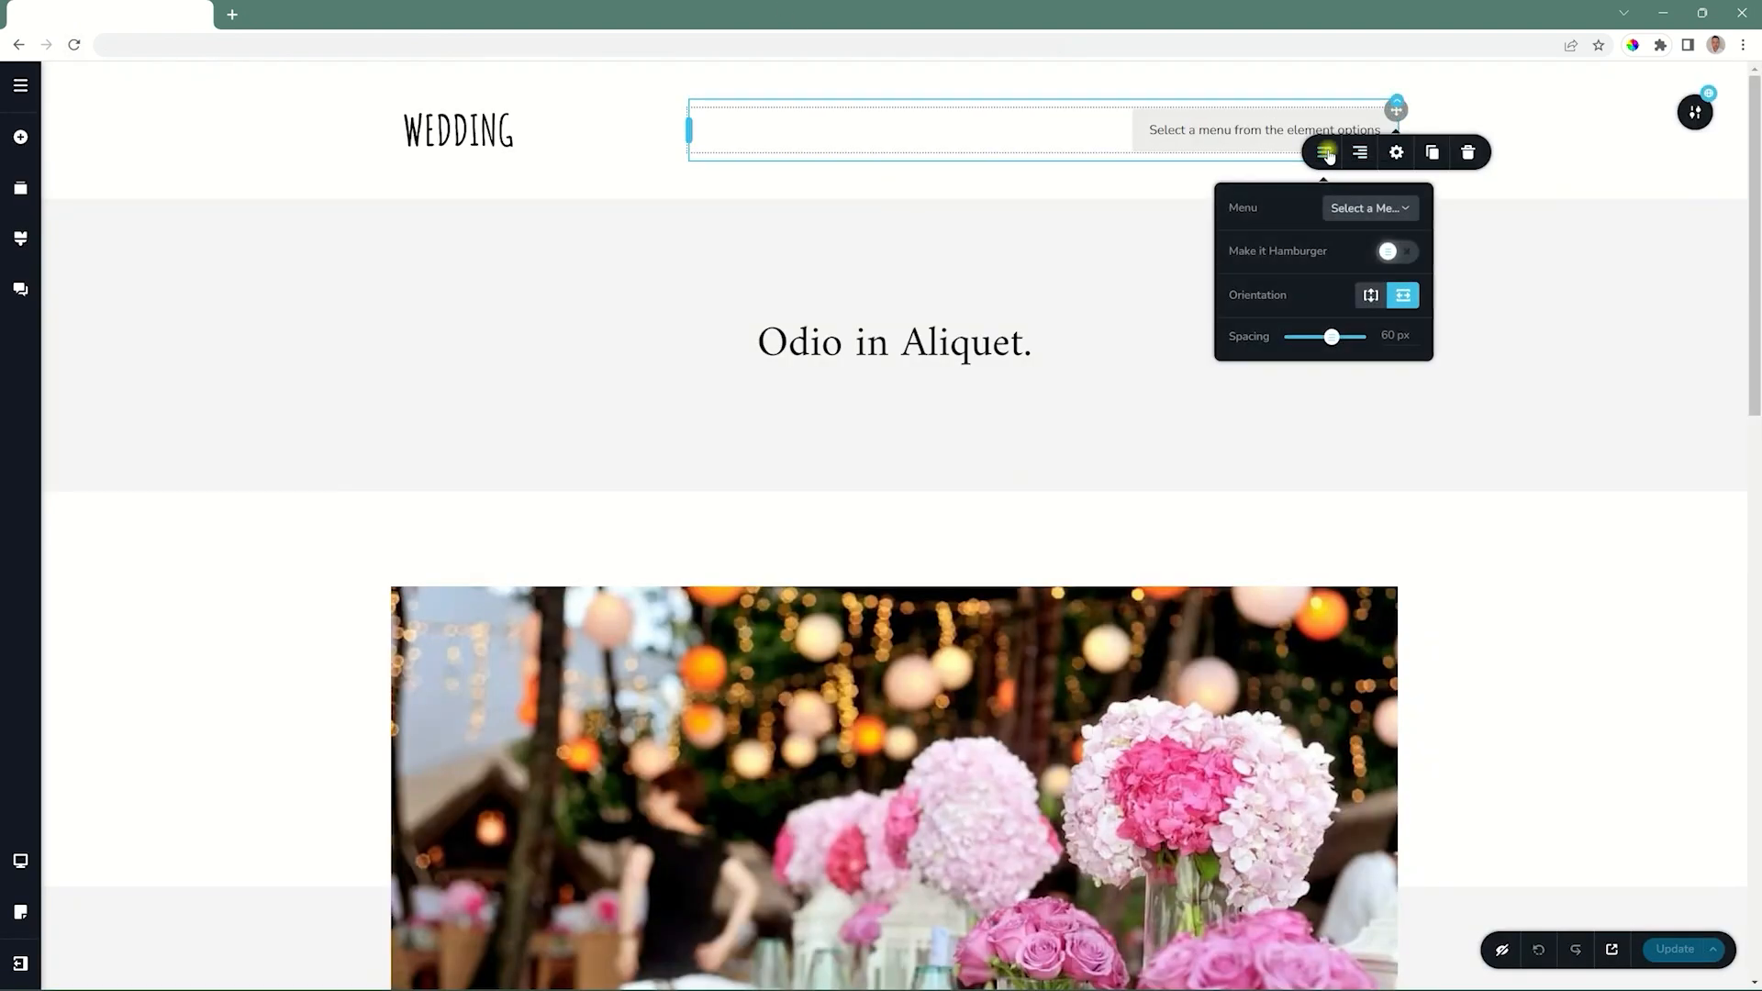
click(1352, 218)
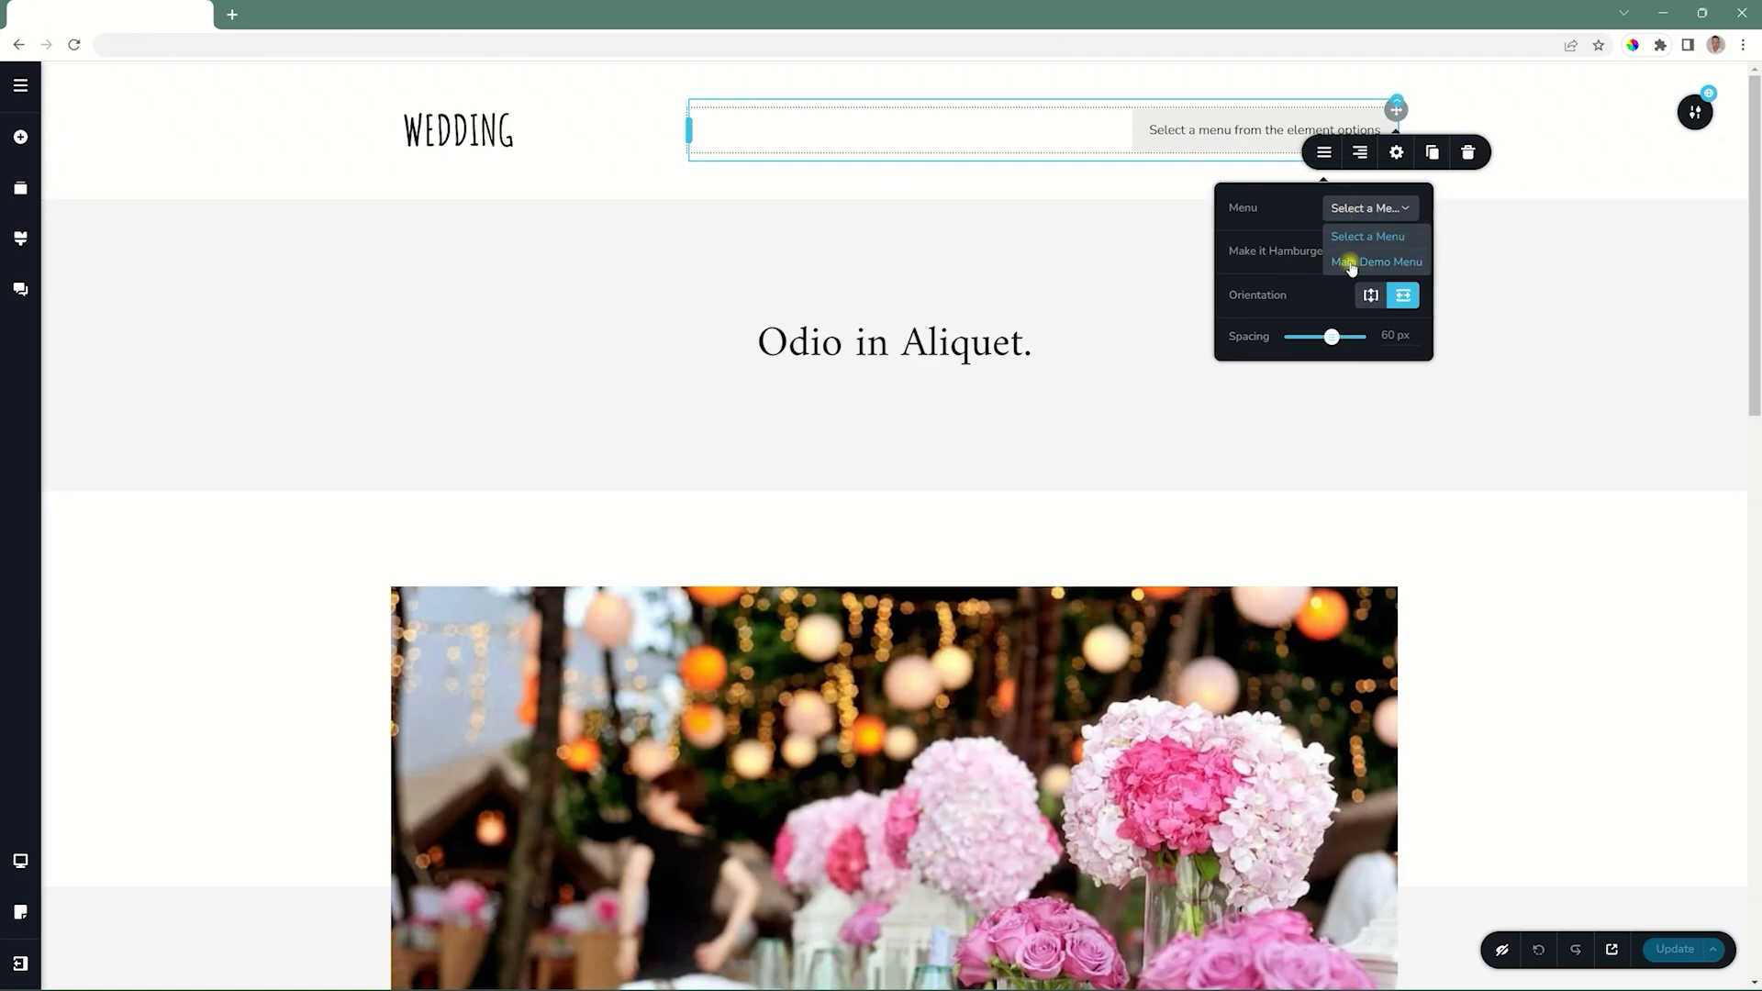
click(1350, 263)
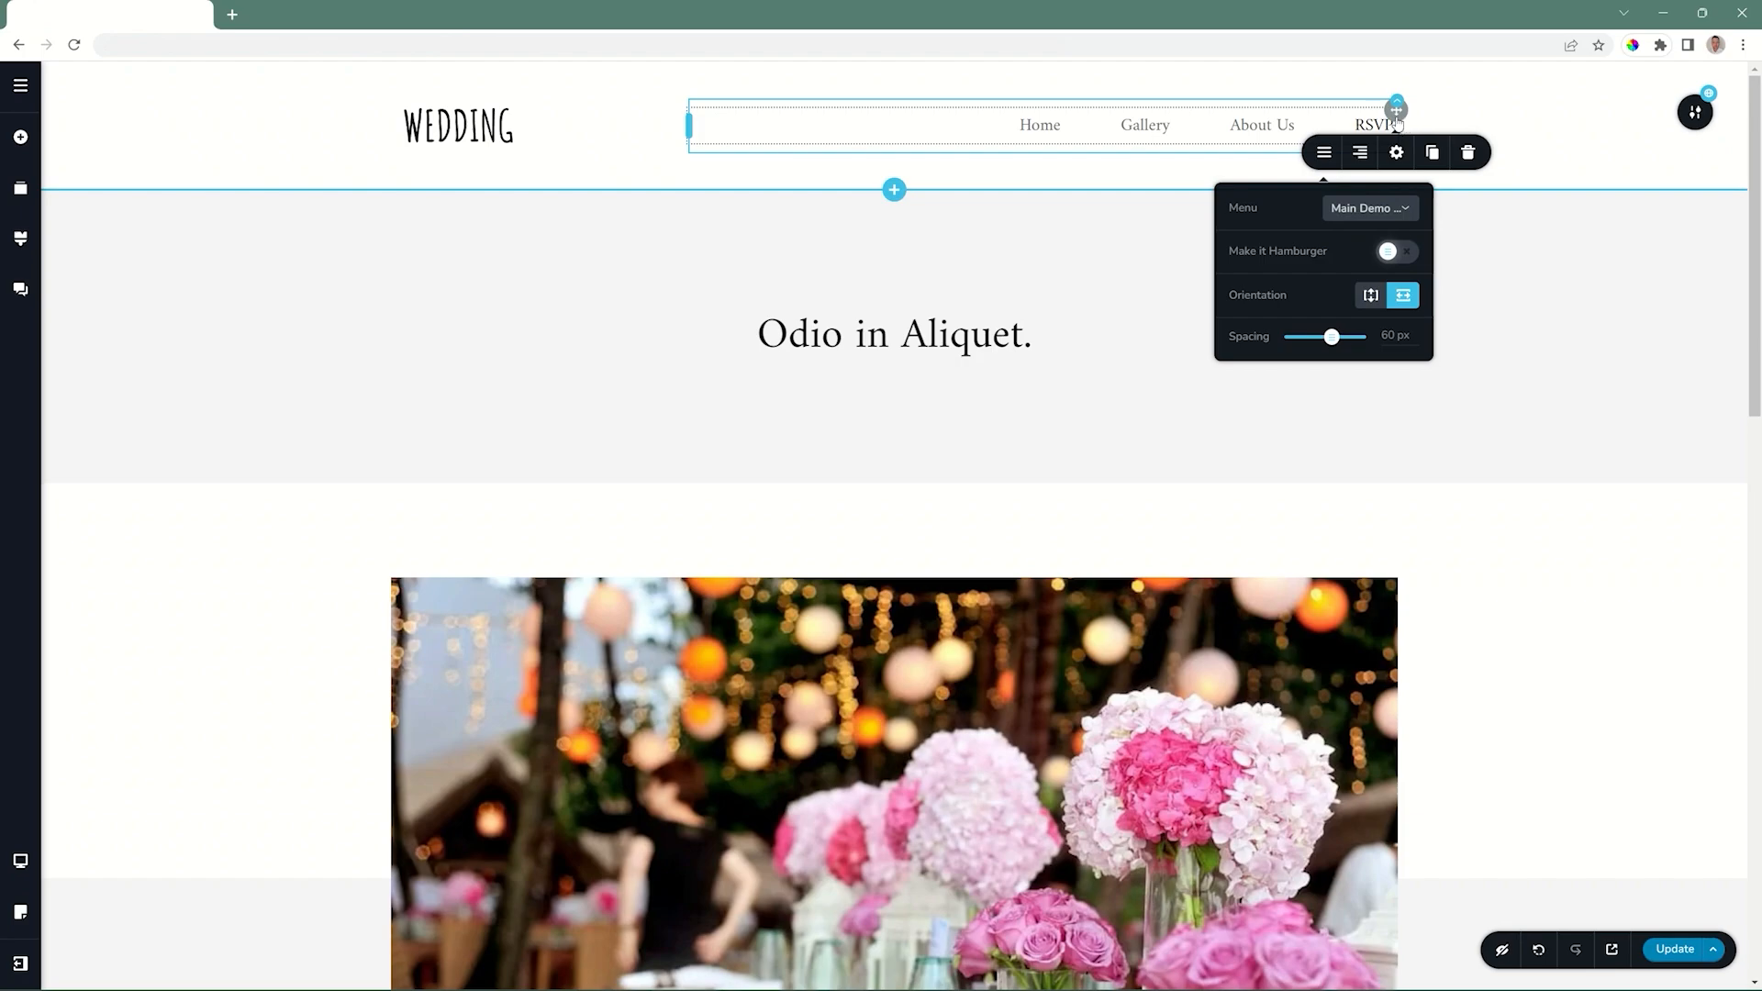
Look over the header menu element's styling and menu options, and cycle through its alignment settings.
click(1397, 154)
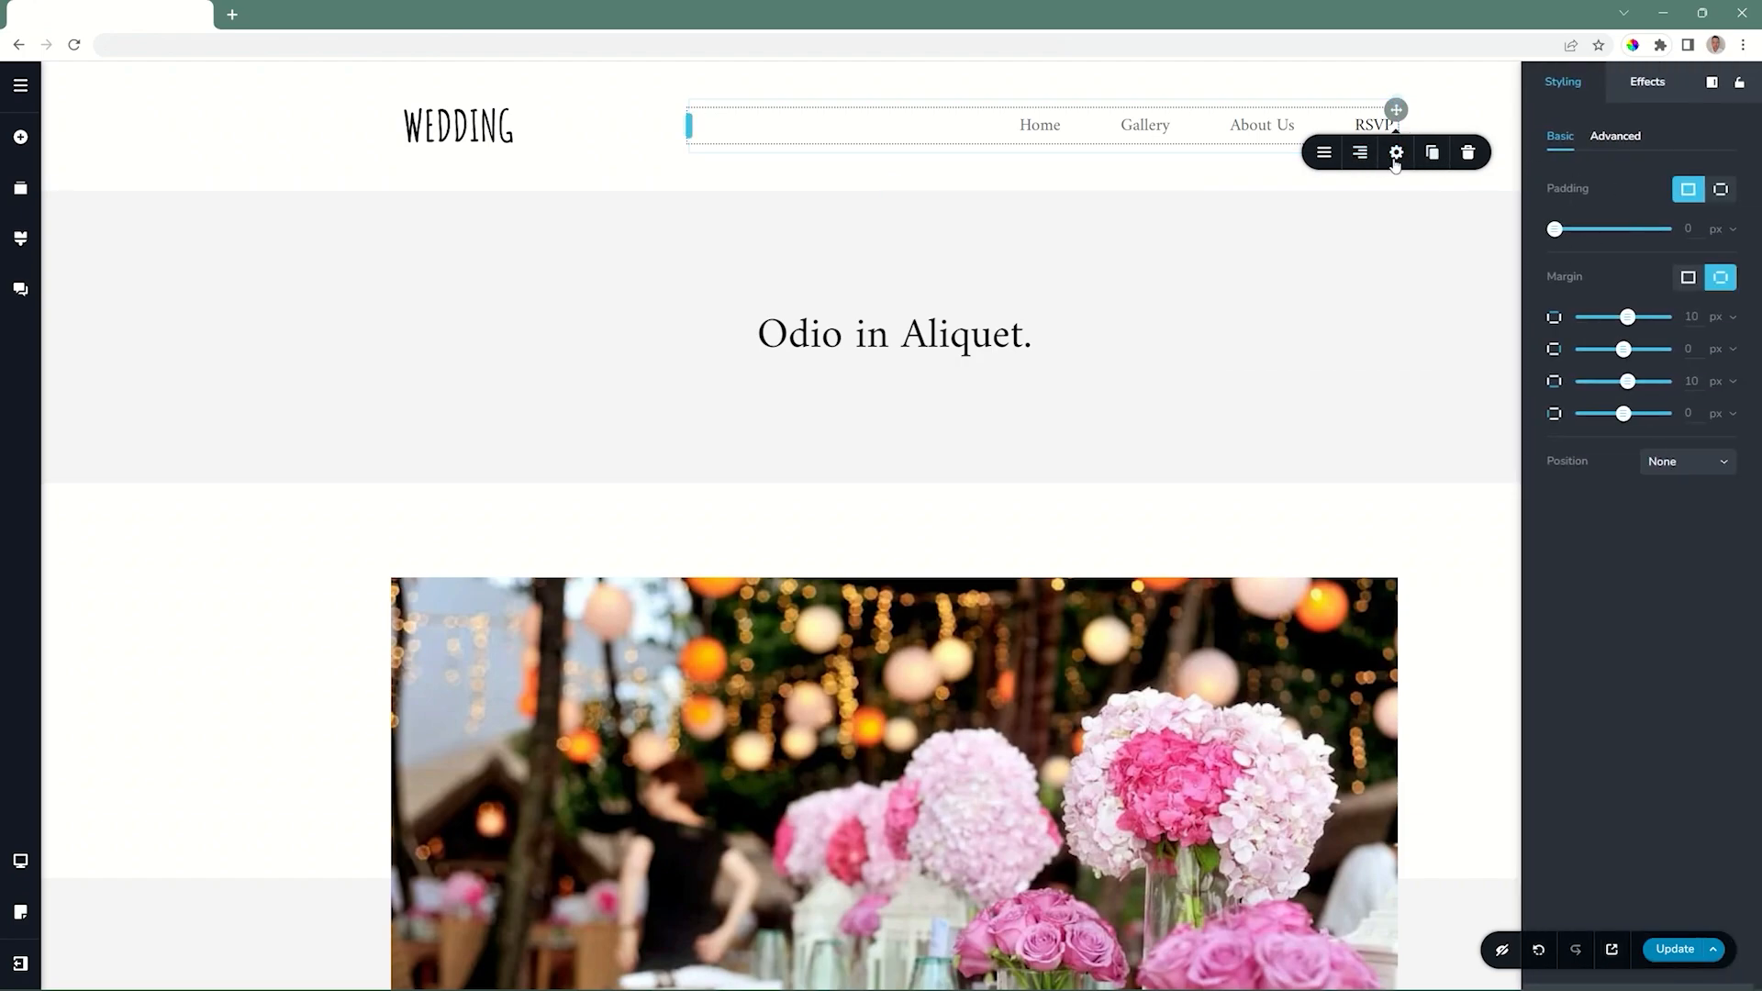
click(1326, 156)
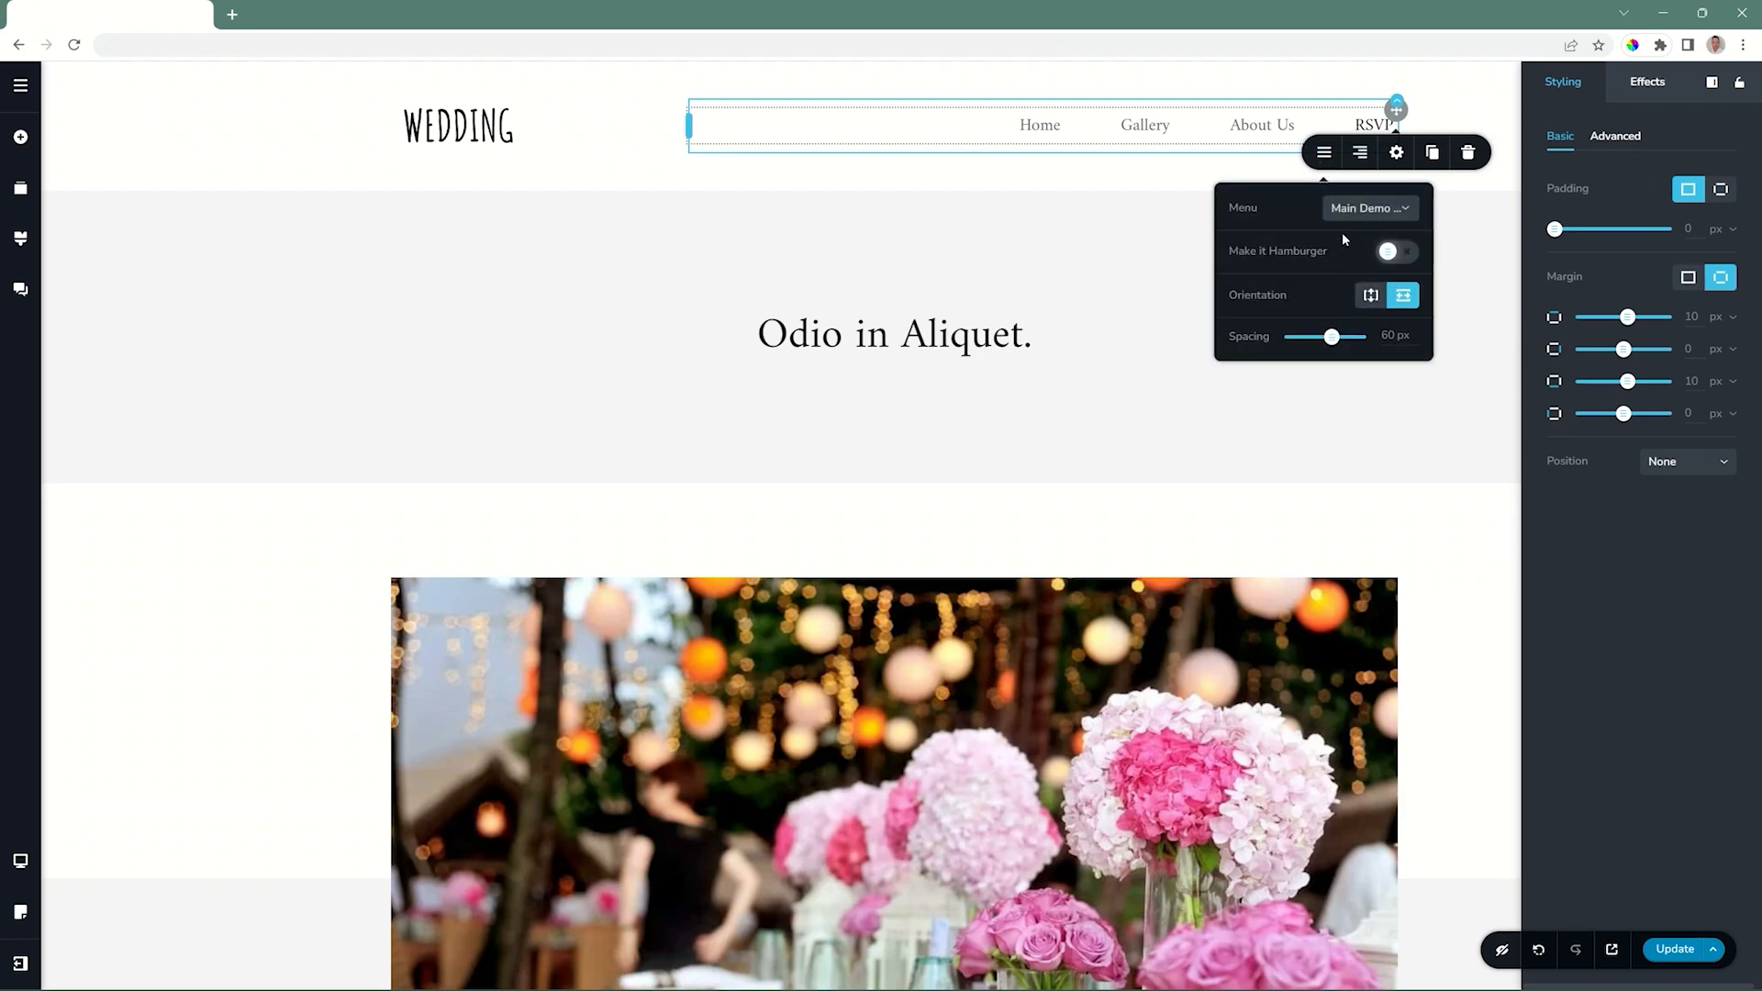
click(1359, 156)
click(1359, 156)
click(1359, 156)
click(1359, 156)
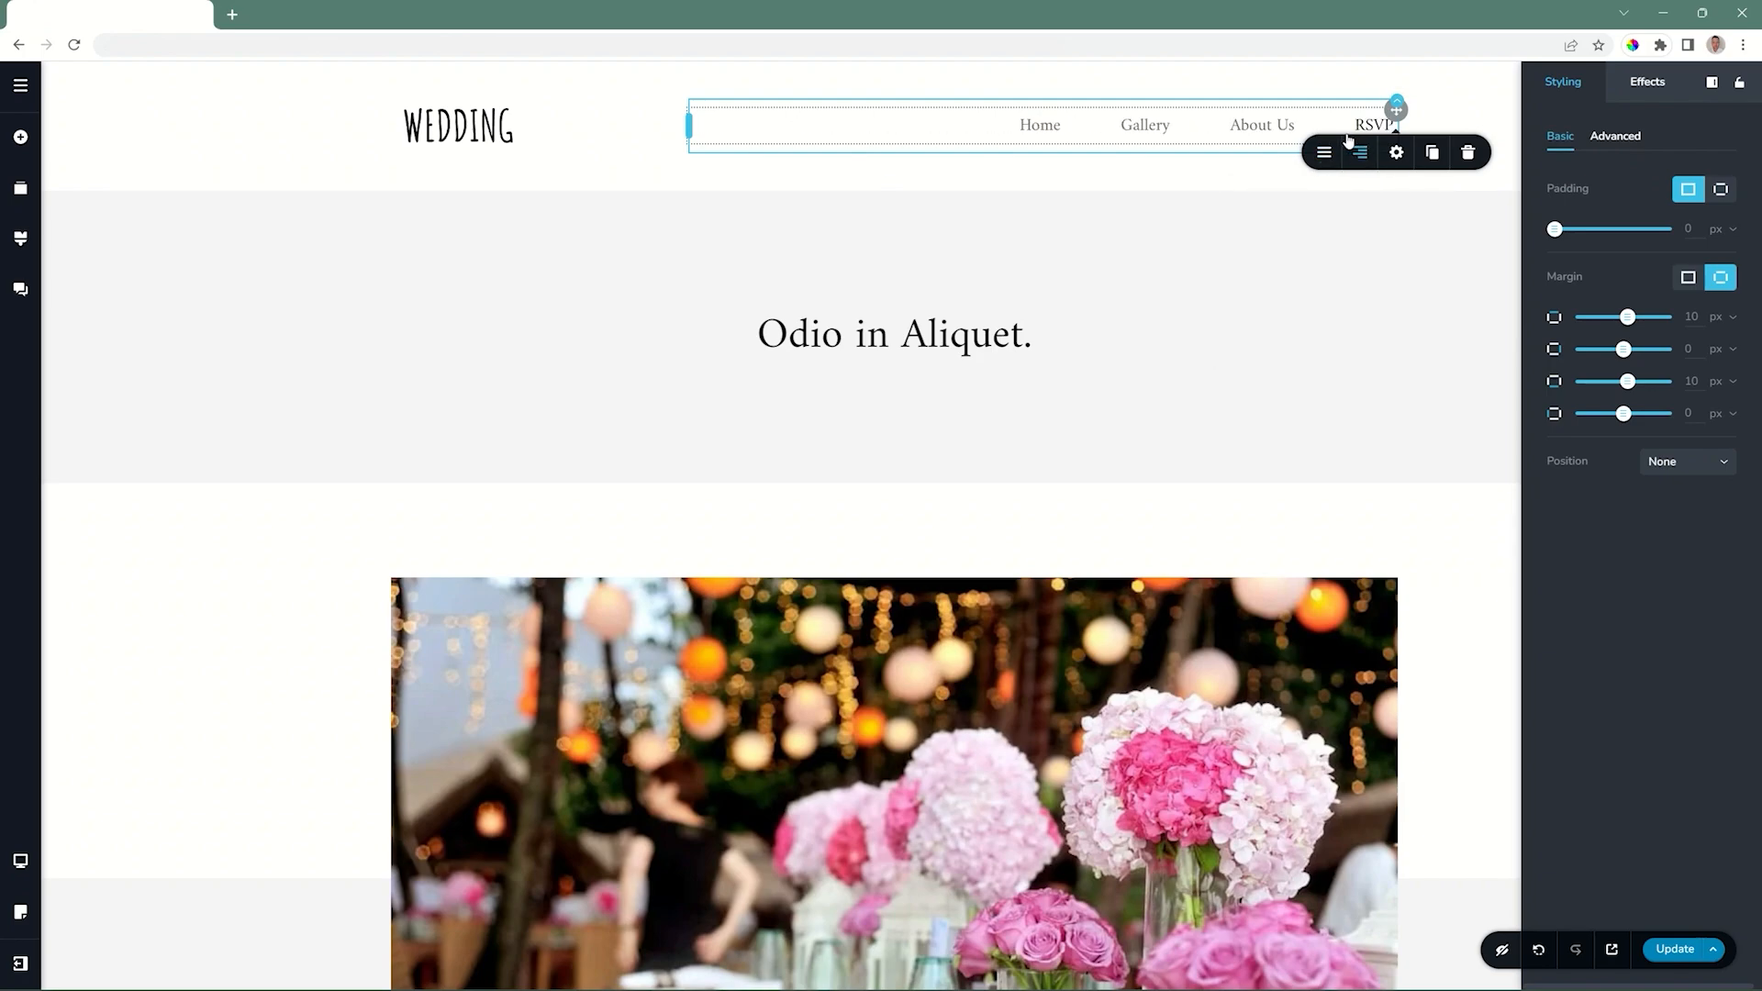
Turn on the mega menu for the Home item and add a text and a button element to its dropdown area.
click(1043, 125)
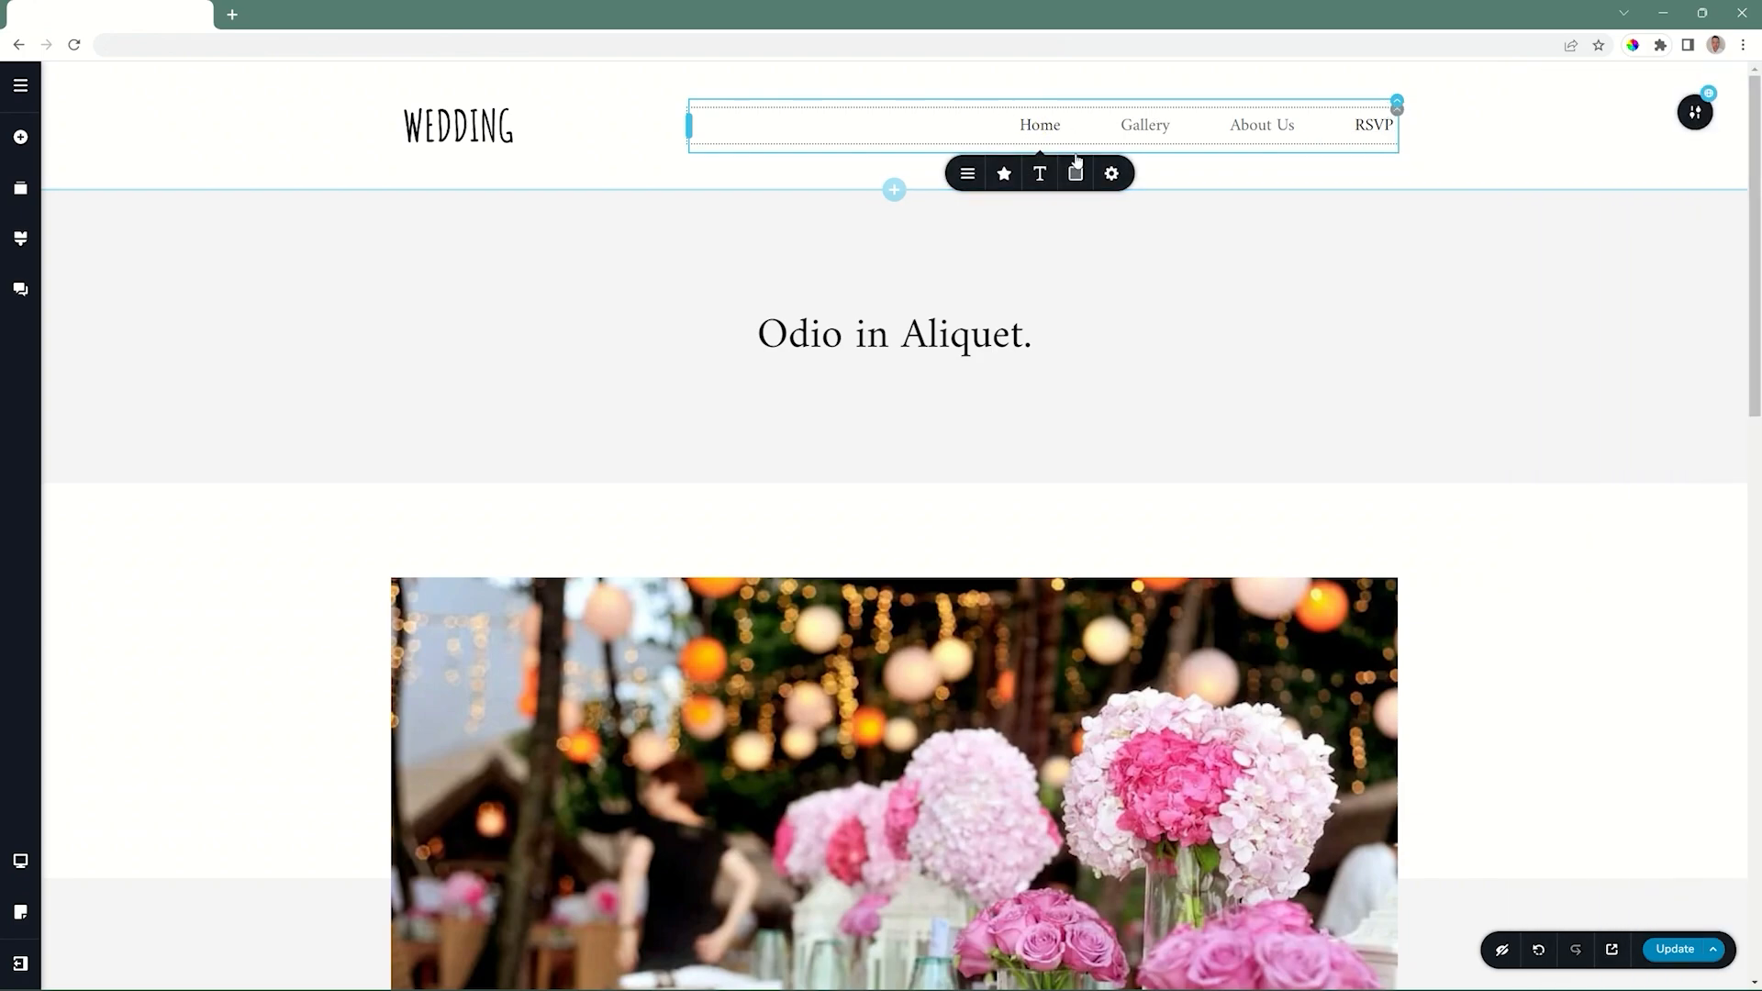
click(967, 174)
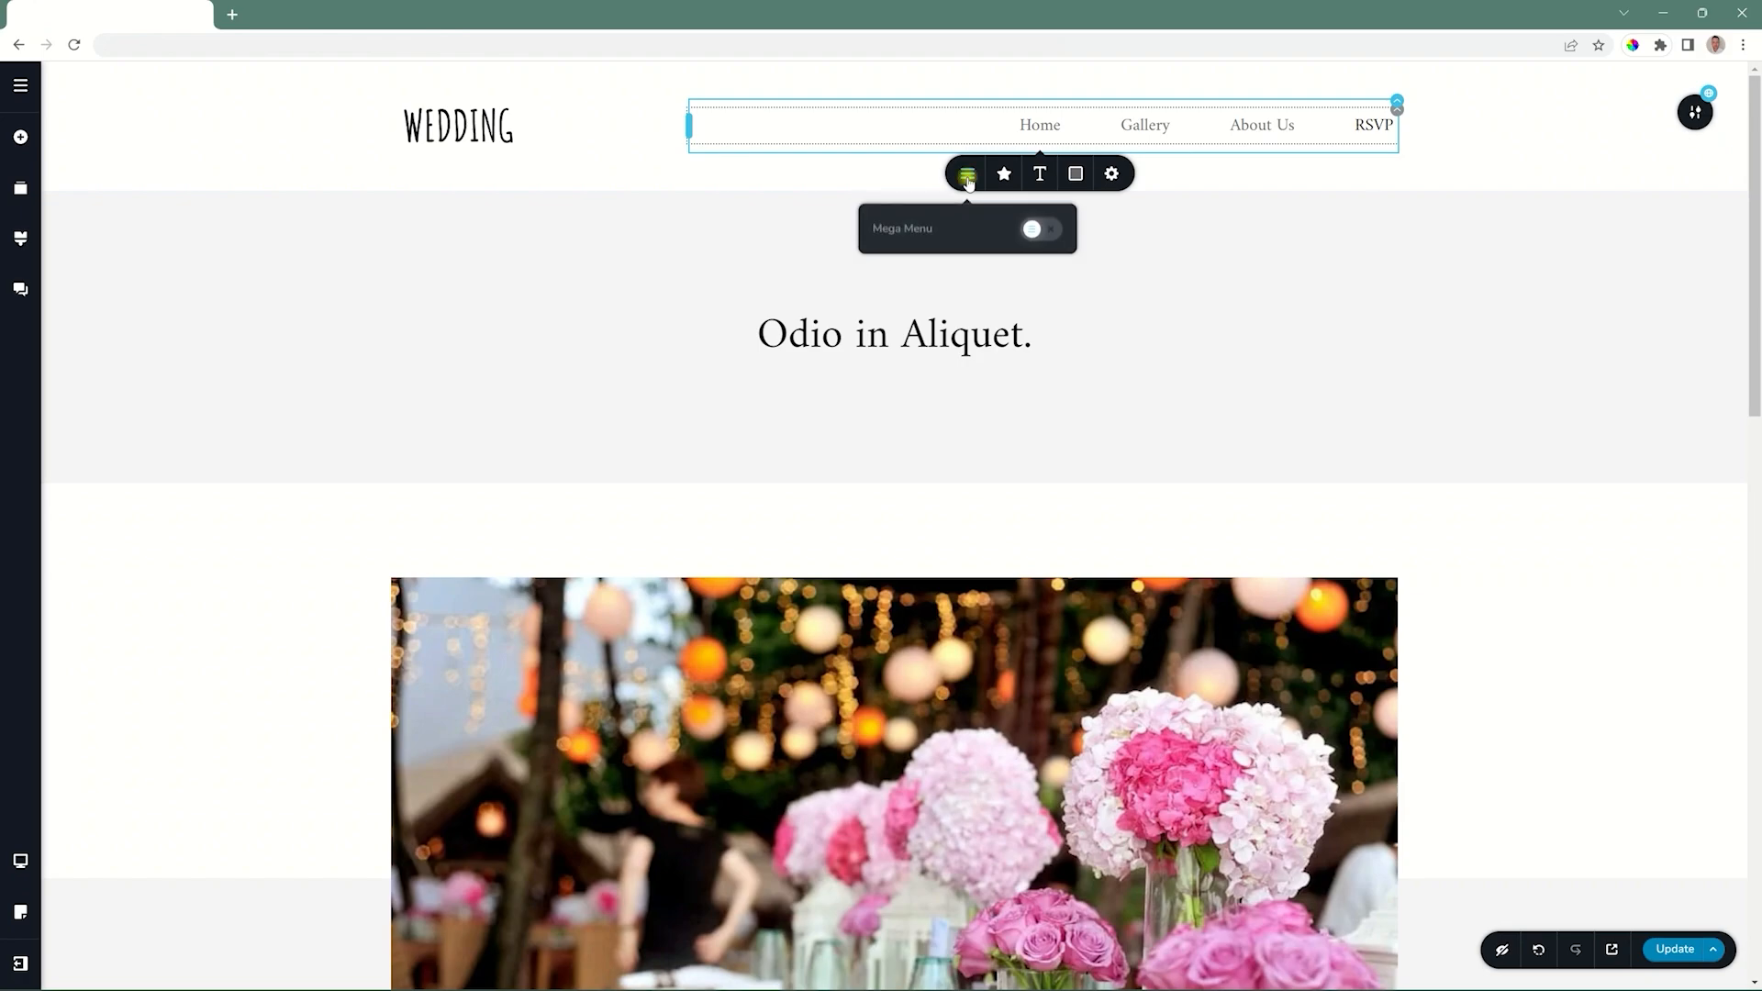
click(1046, 231)
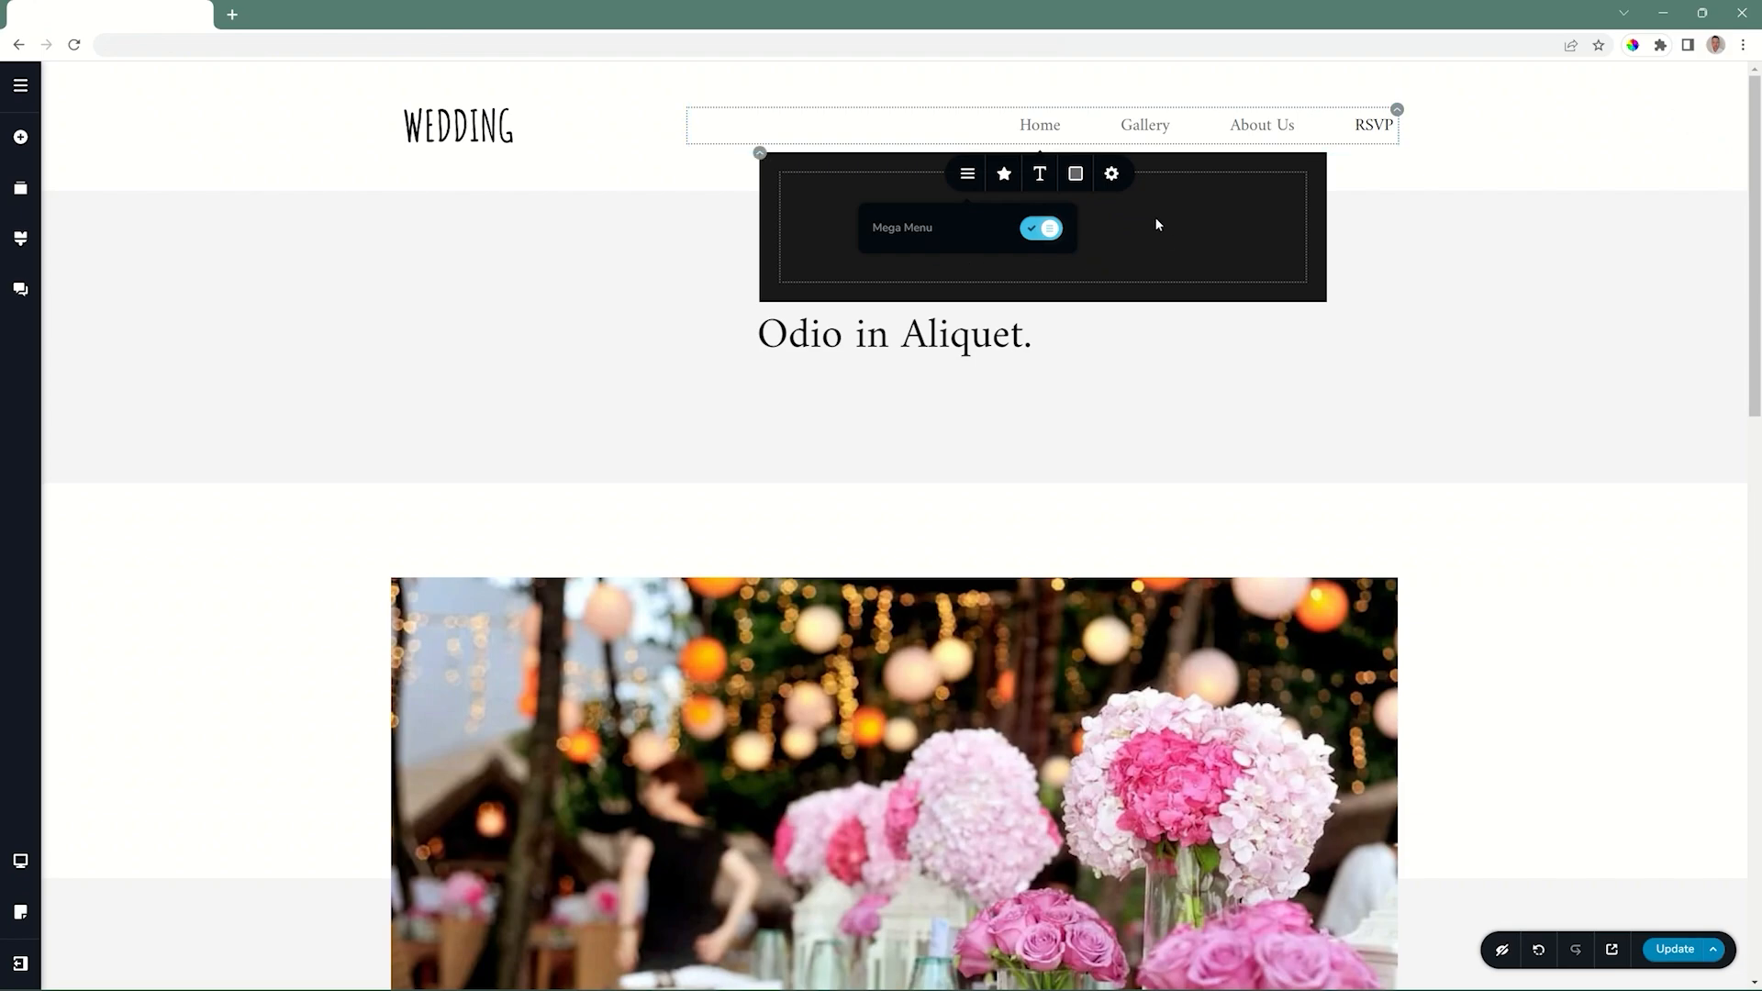
click(20, 137)
drag(113, 319, 897, 250)
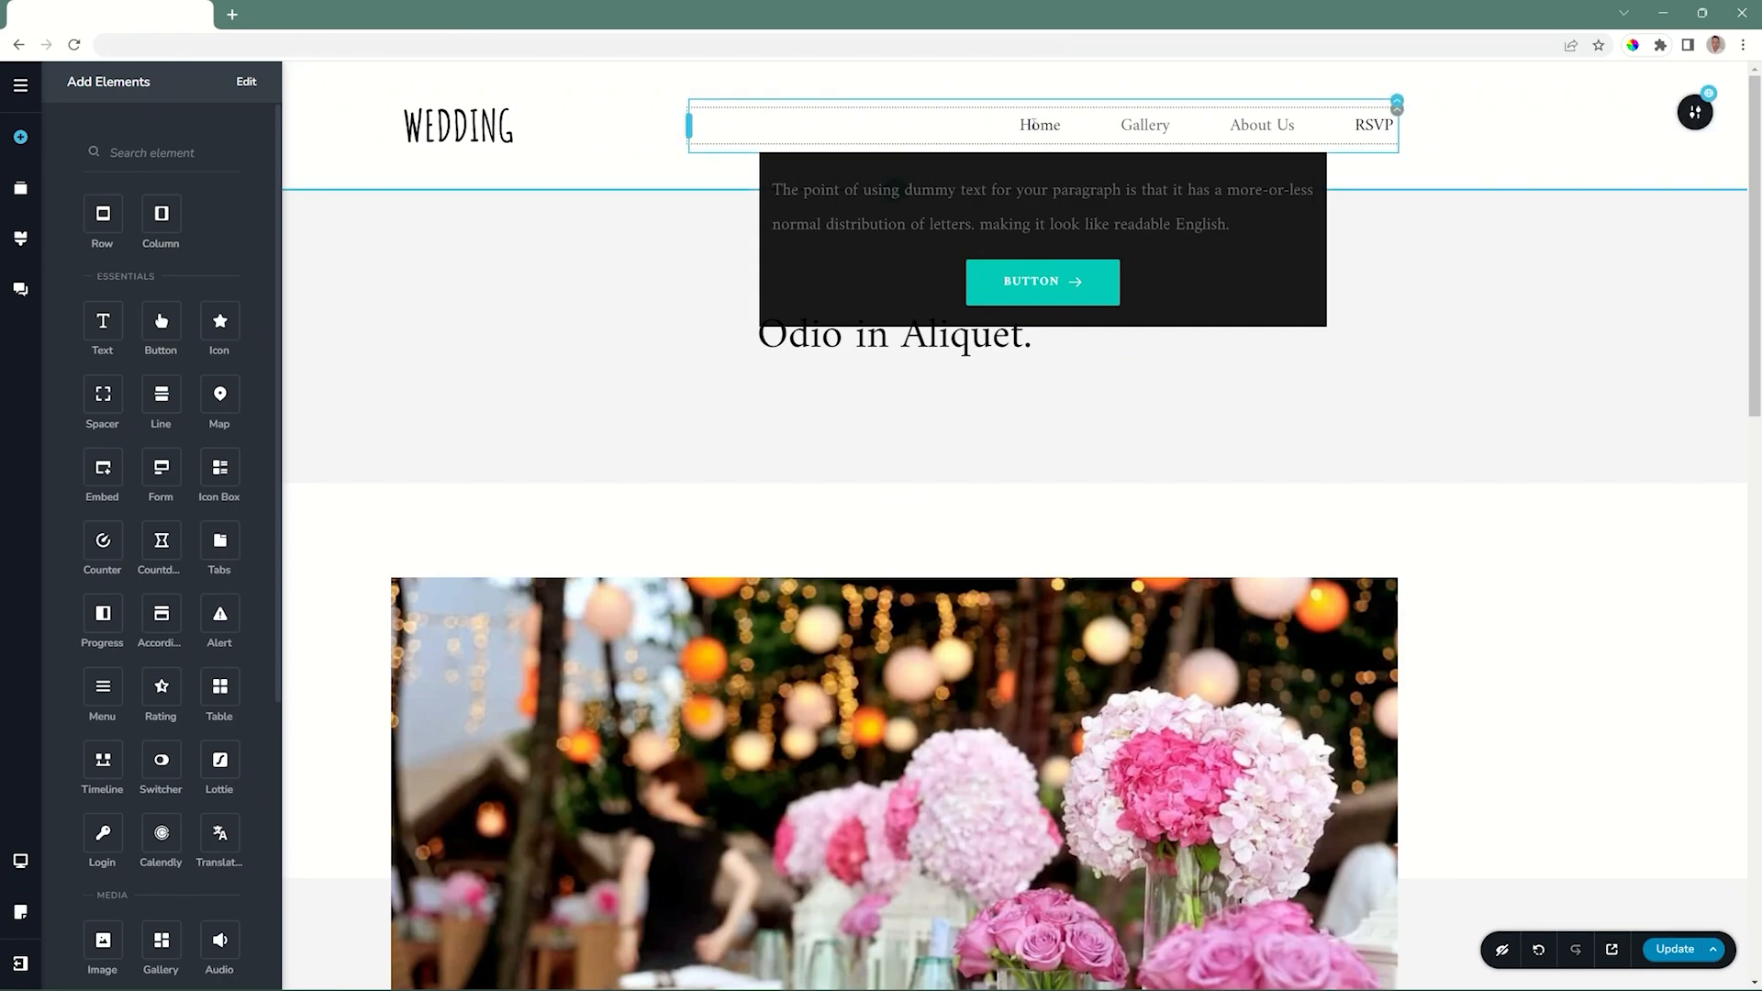
click(775, 163)
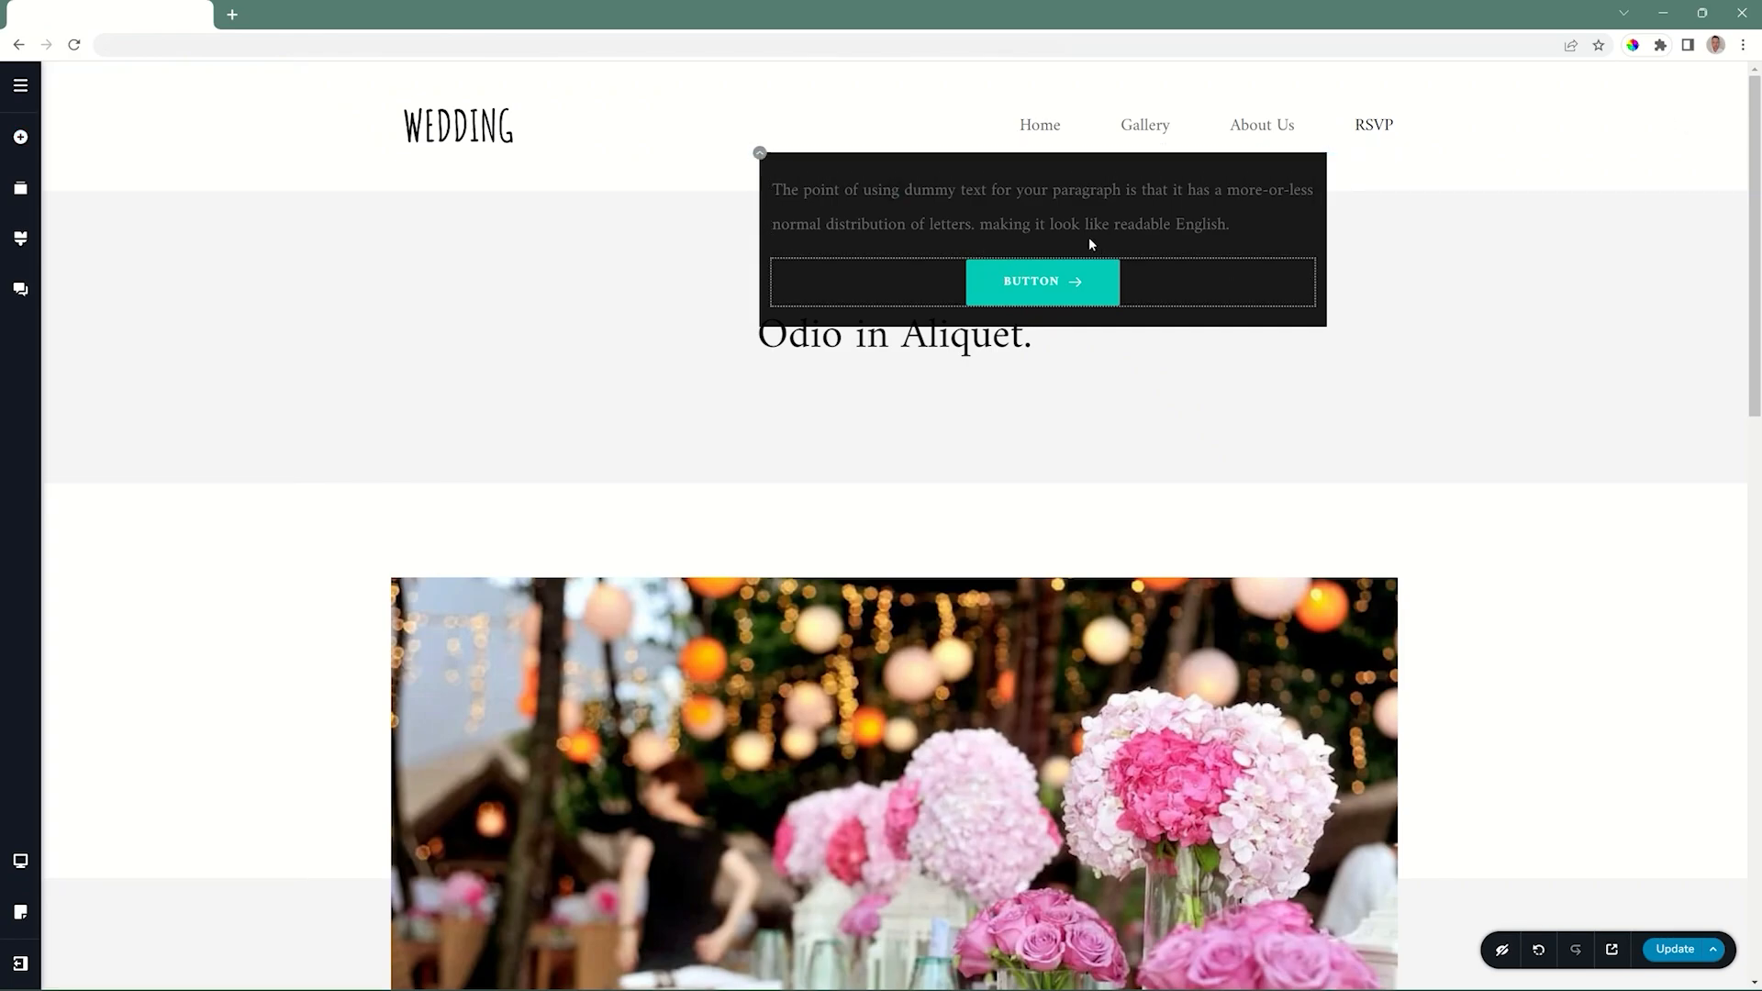
Turn off the mega menu of the Home item.
click(1046, 128)
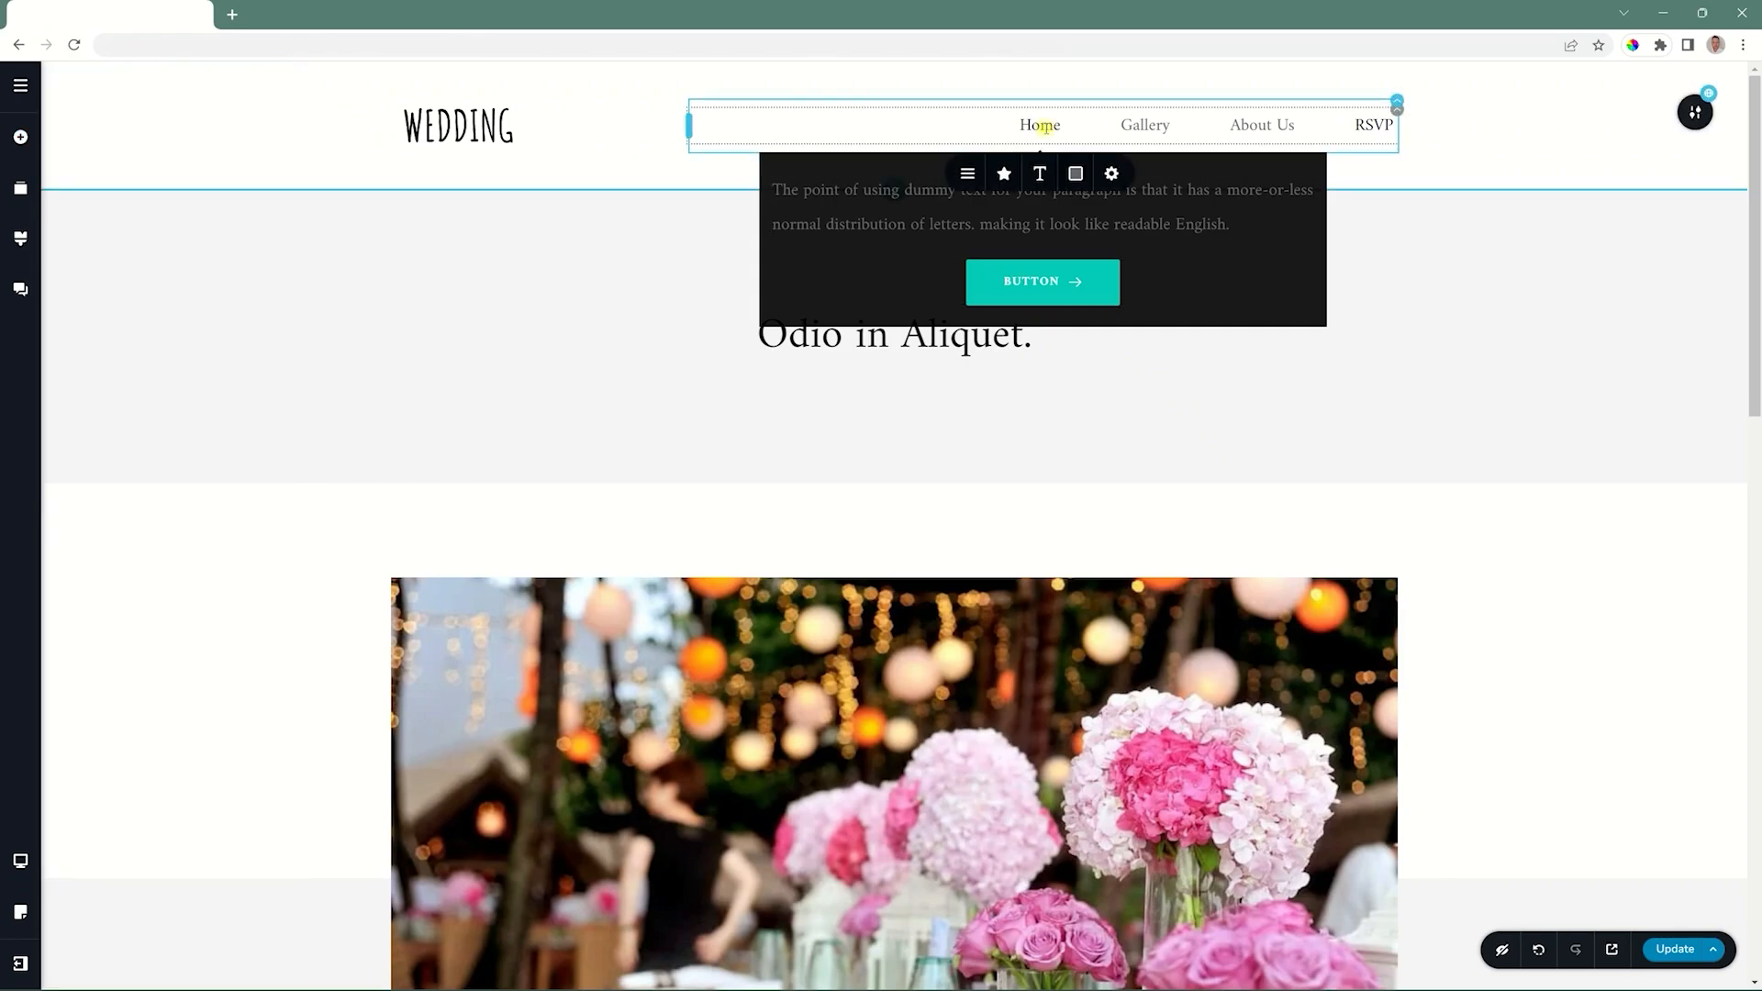
click(967, 174)
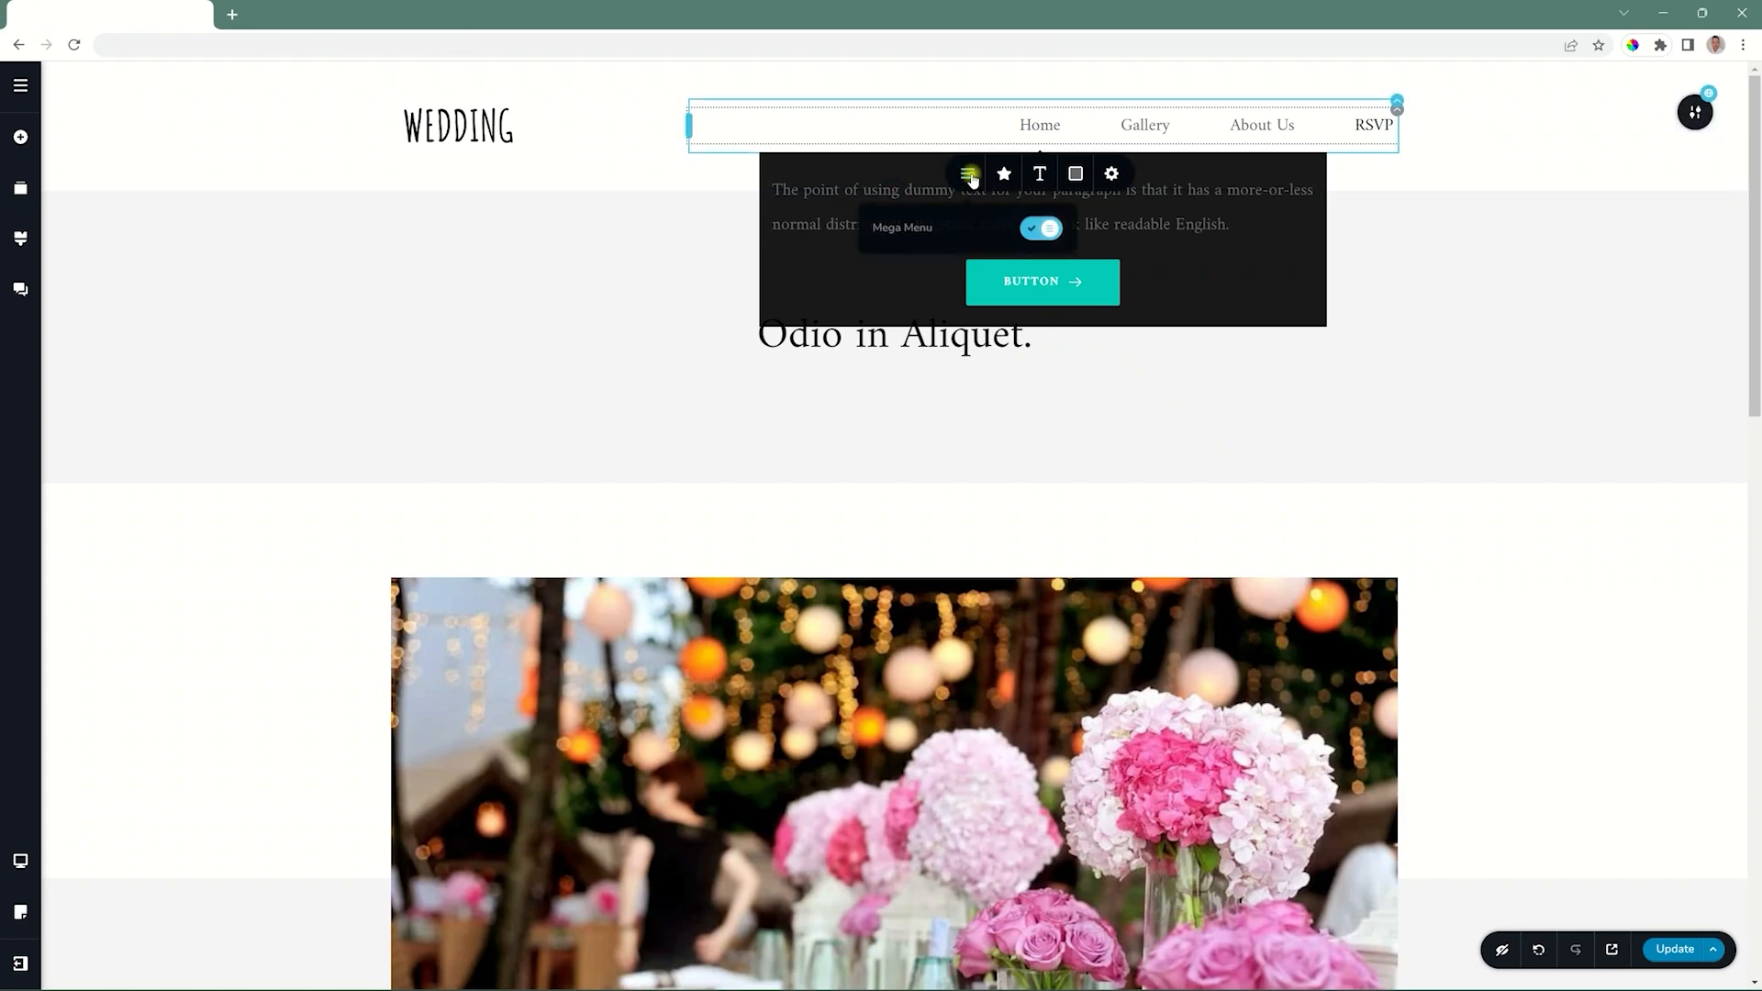
click(1038, 230)
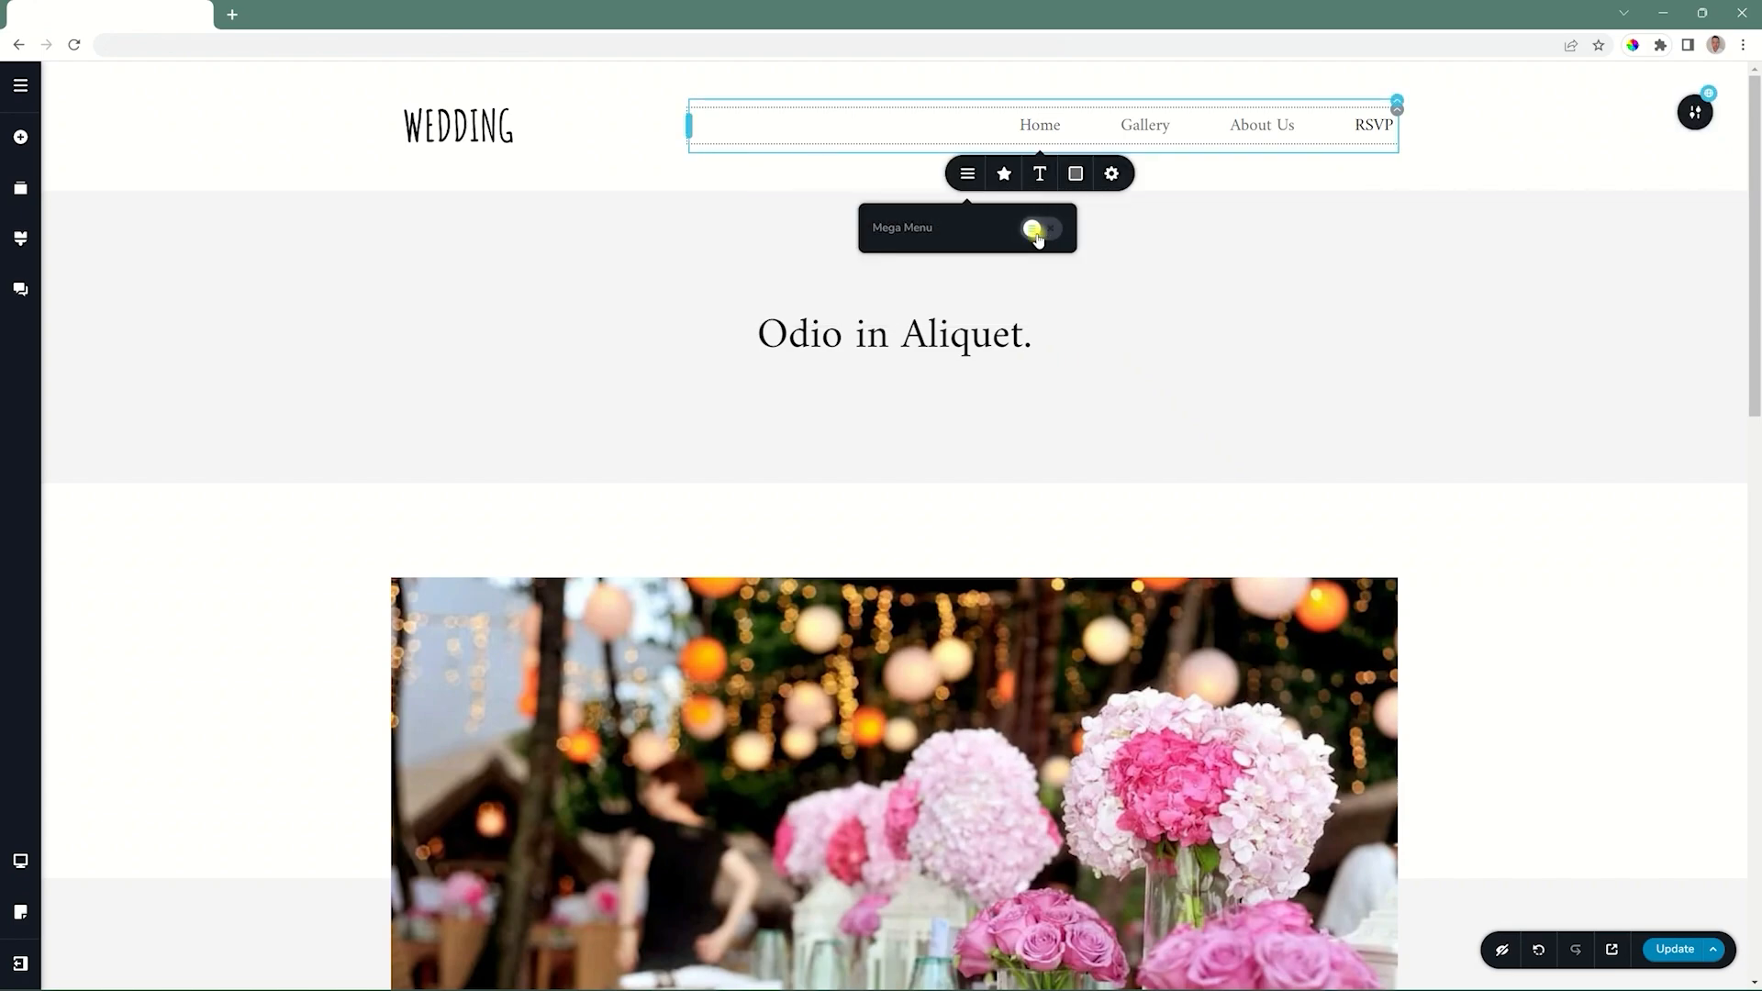
Search the glyph icons for "house" and give the Home menu item the solid house icon.
click(1004, 176)
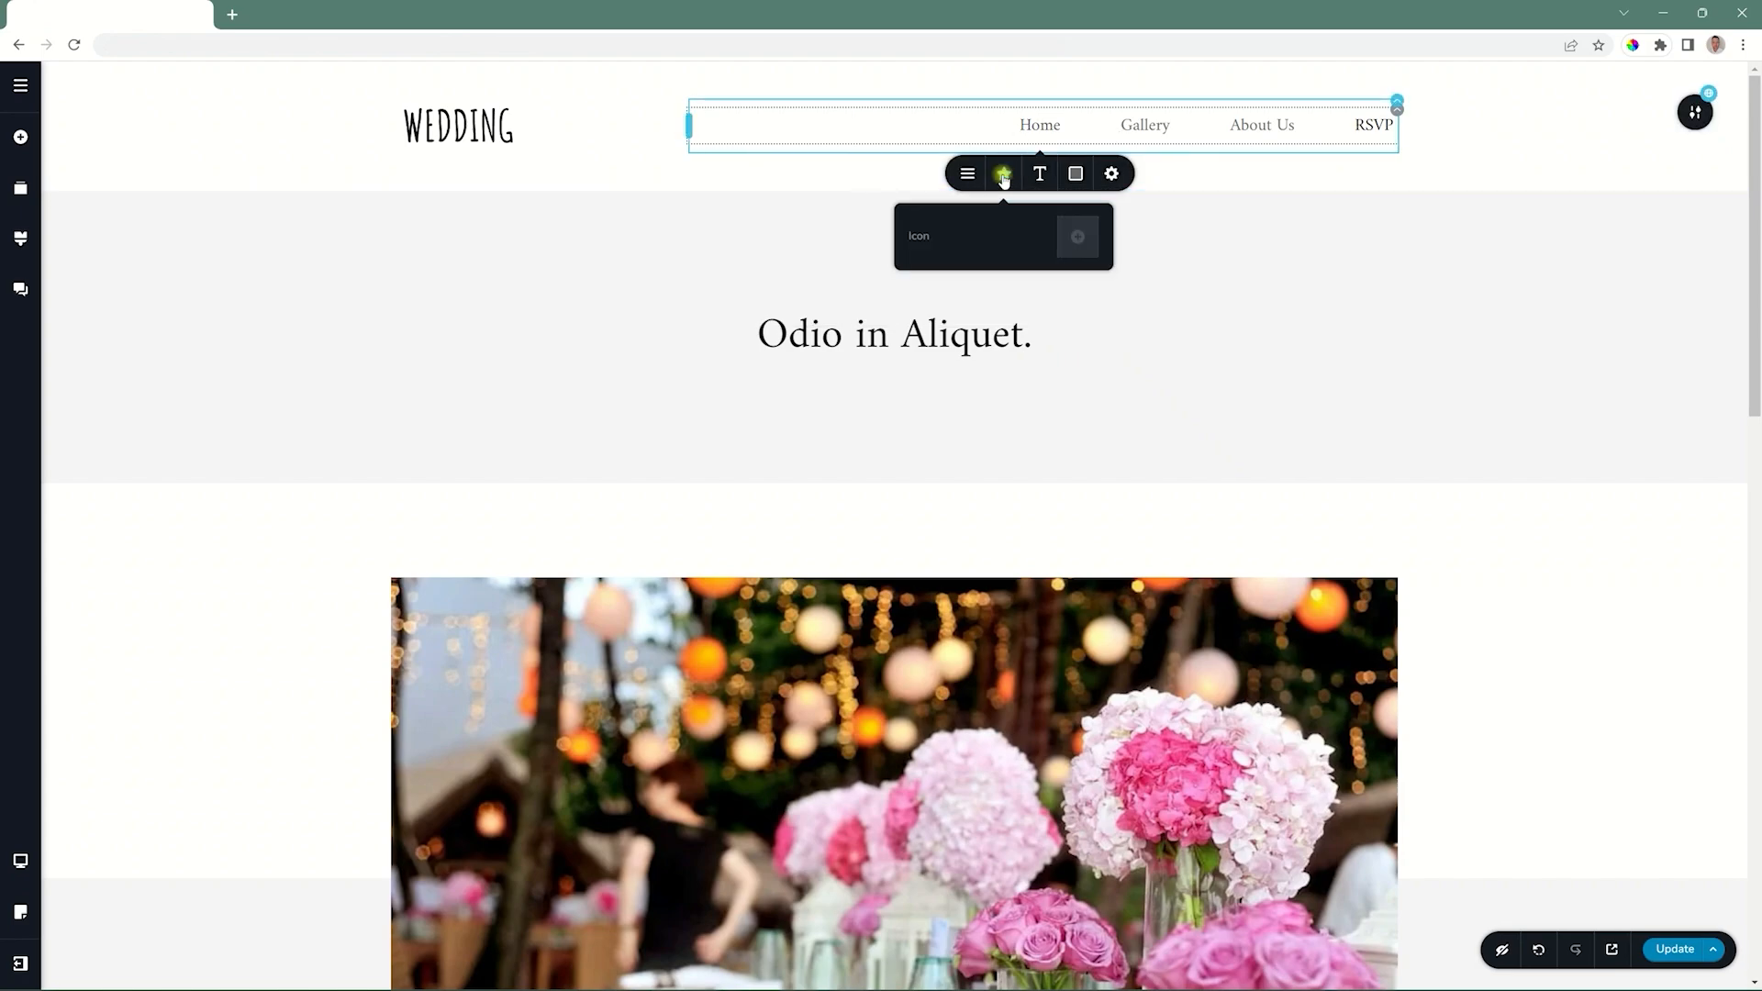
click(1076, 238)
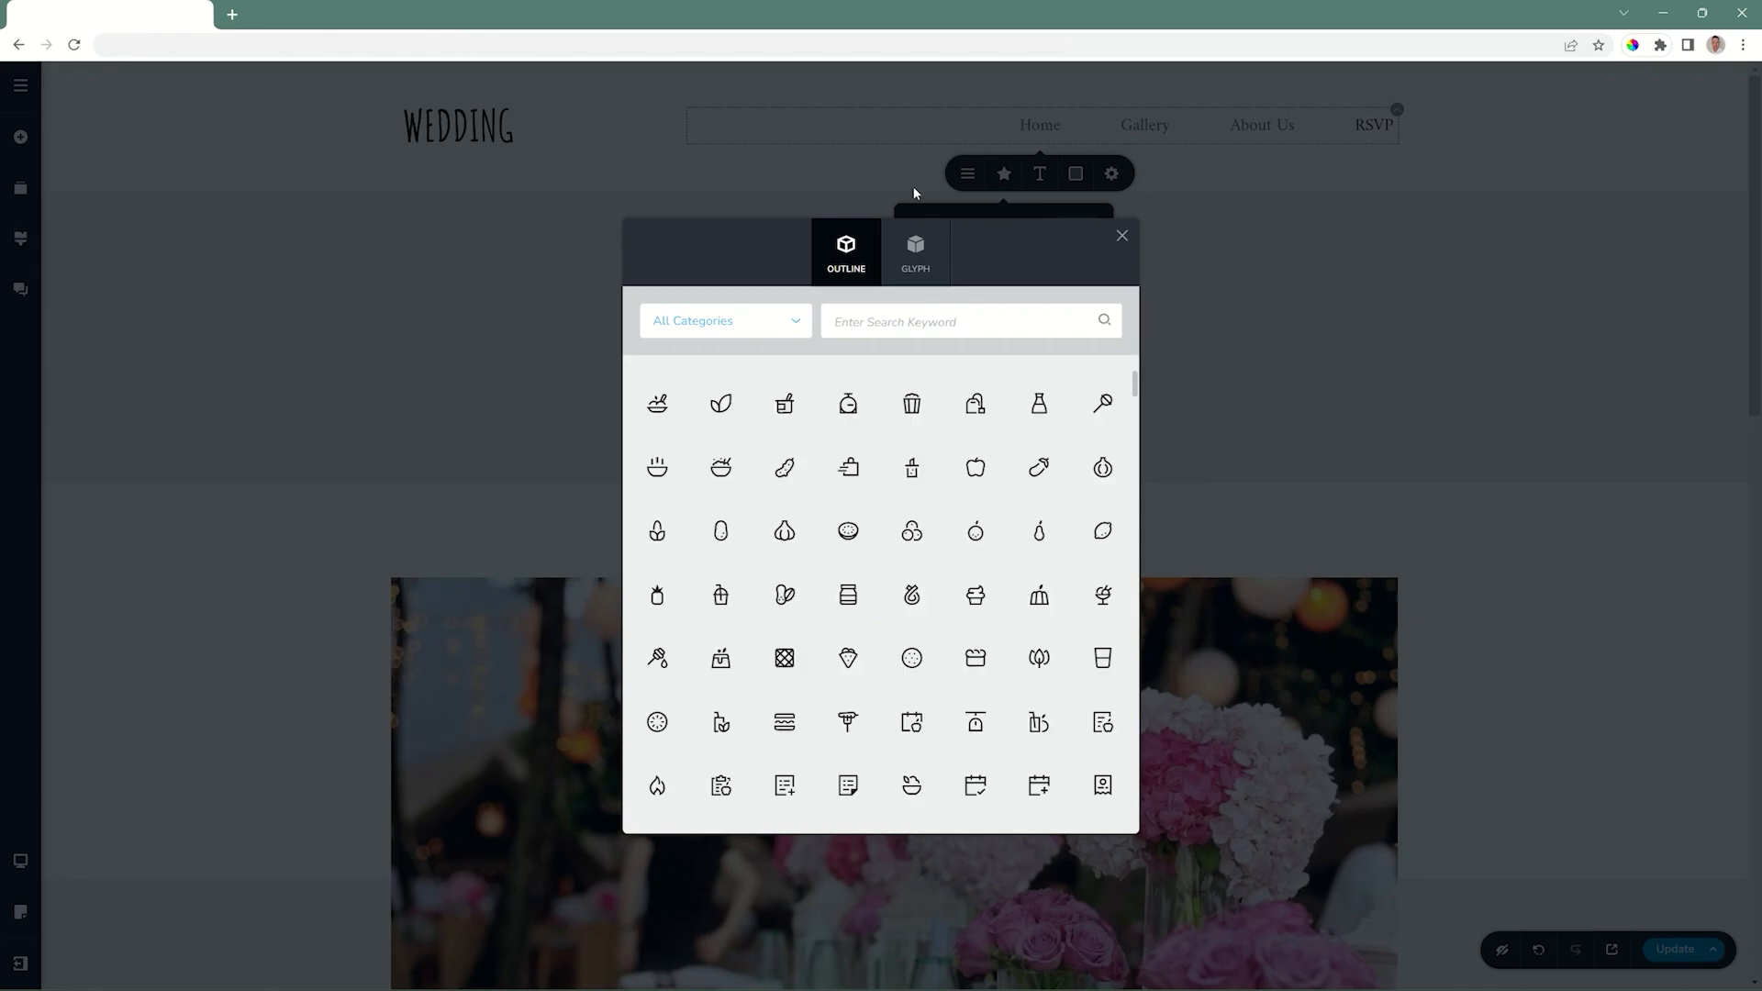
click(909, 245)
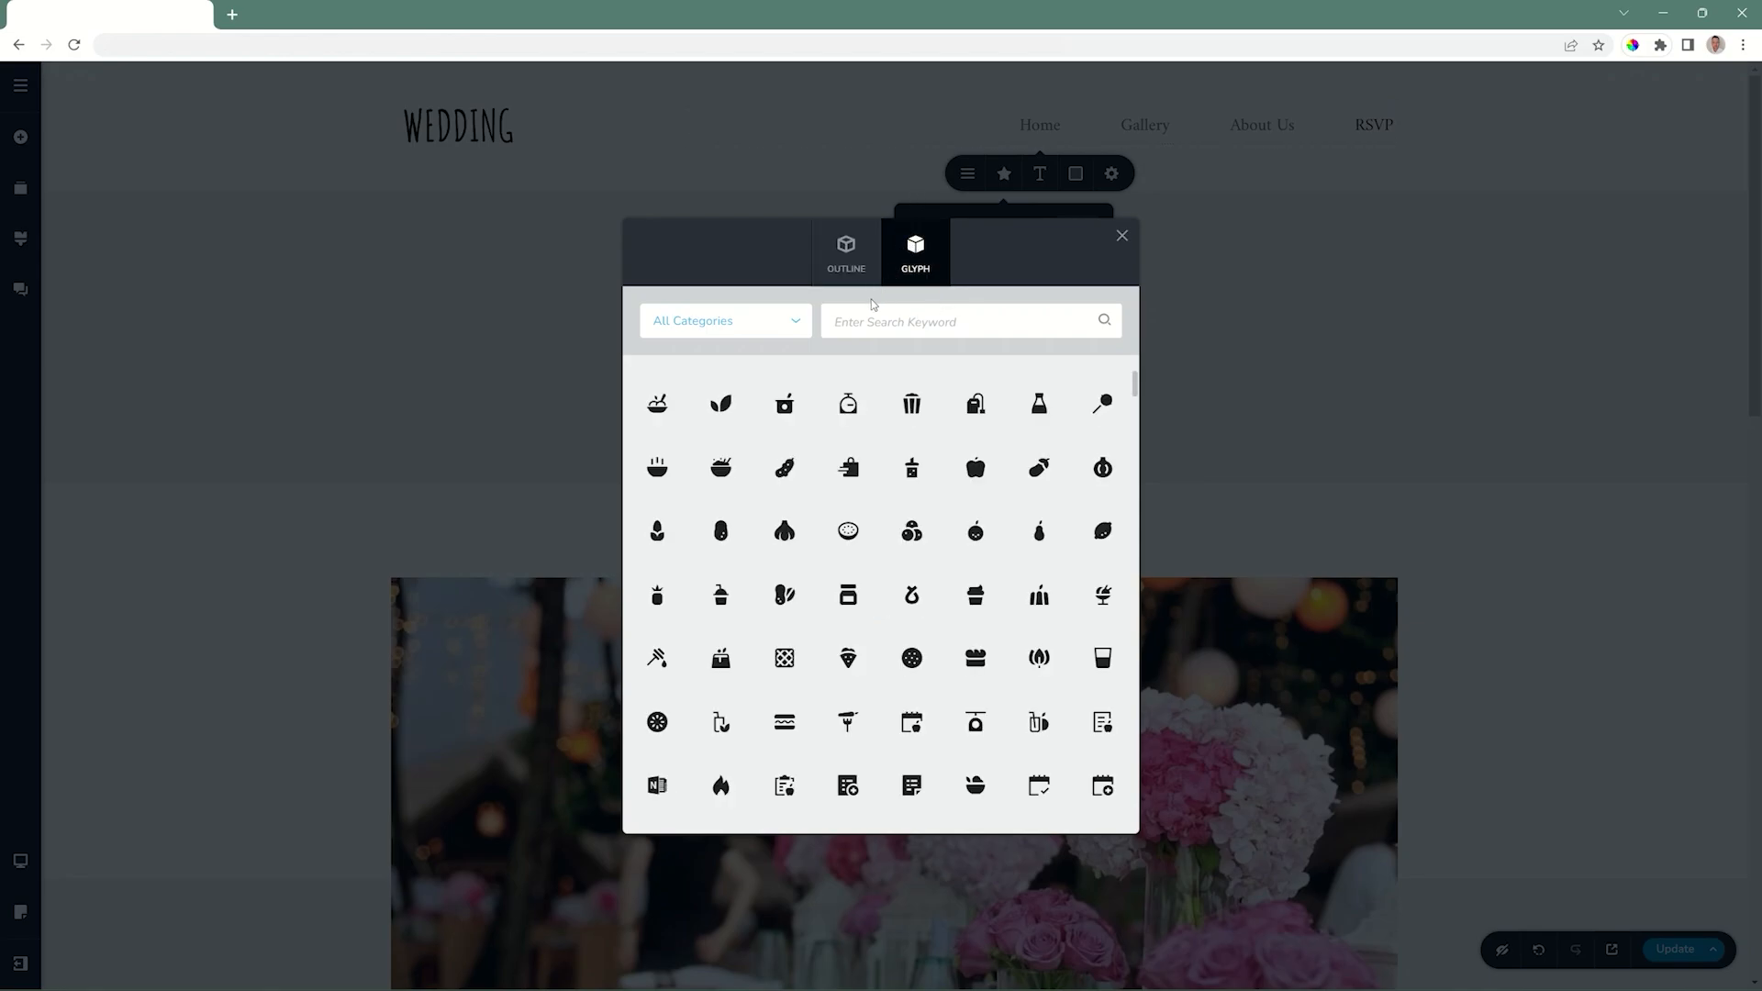
click(870, 322)
text(house)
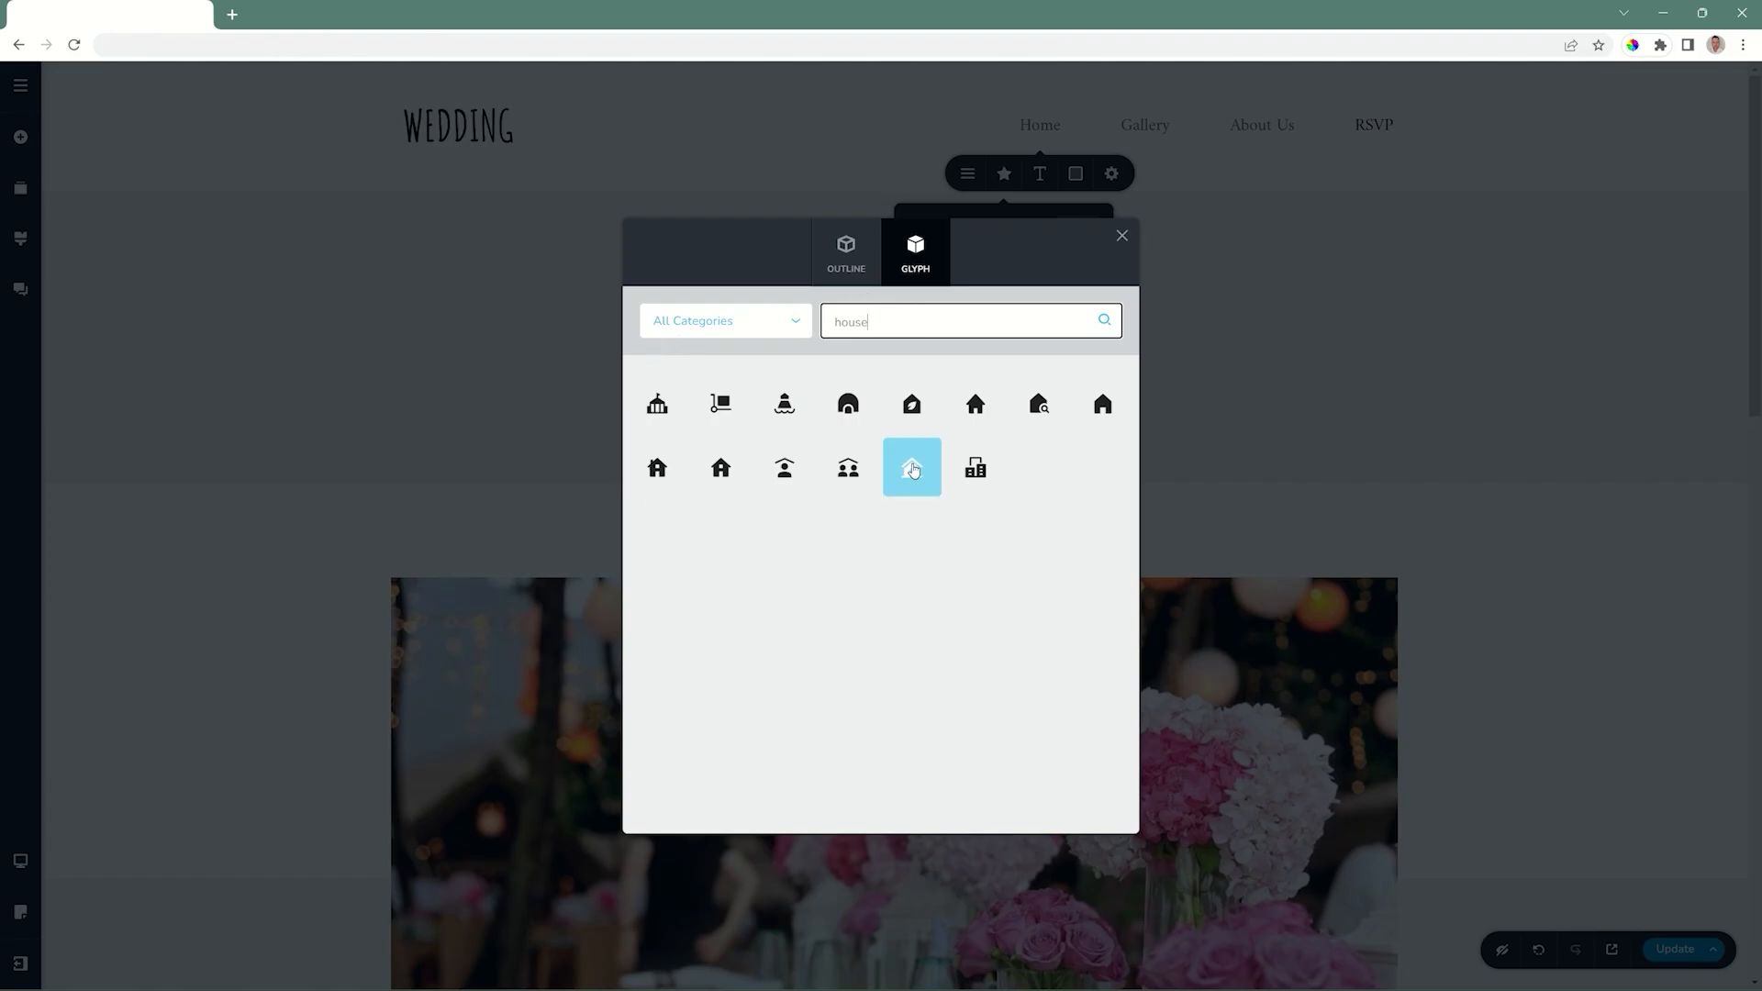
click(977, 404)
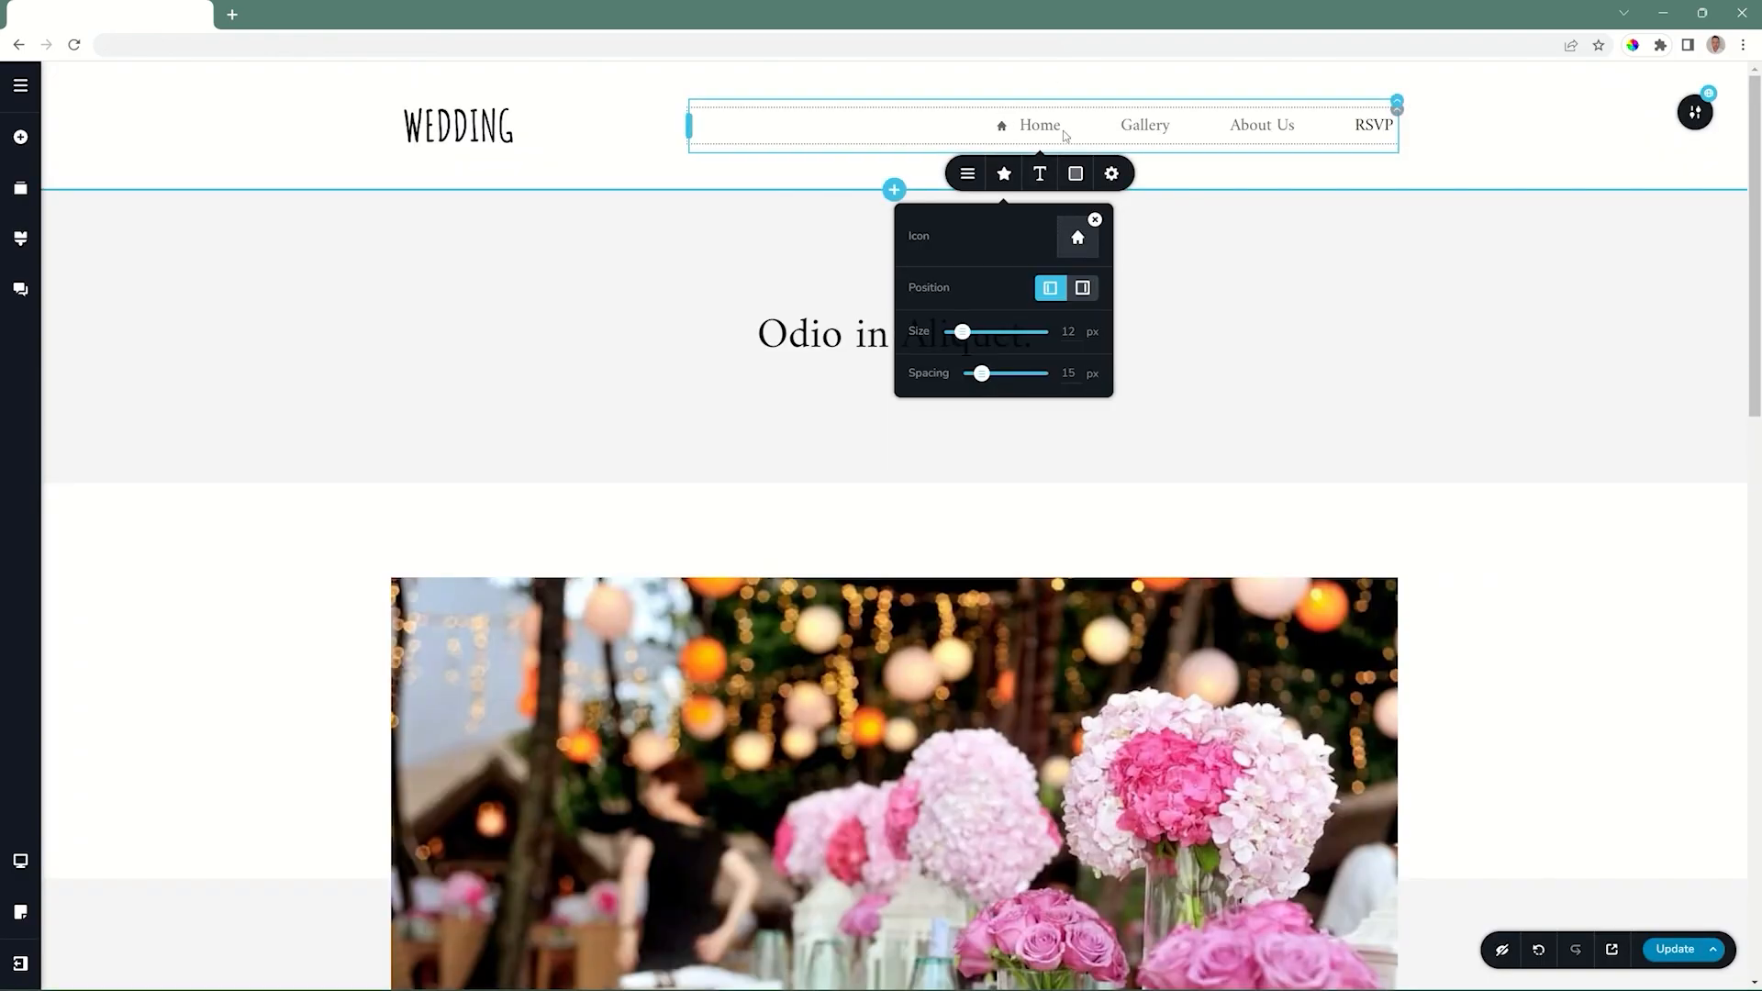
Keep the Home icon before its label, with an icon size of 19 px and a spacing of 7 px.
click(1084, 288)
click(1050, 288)
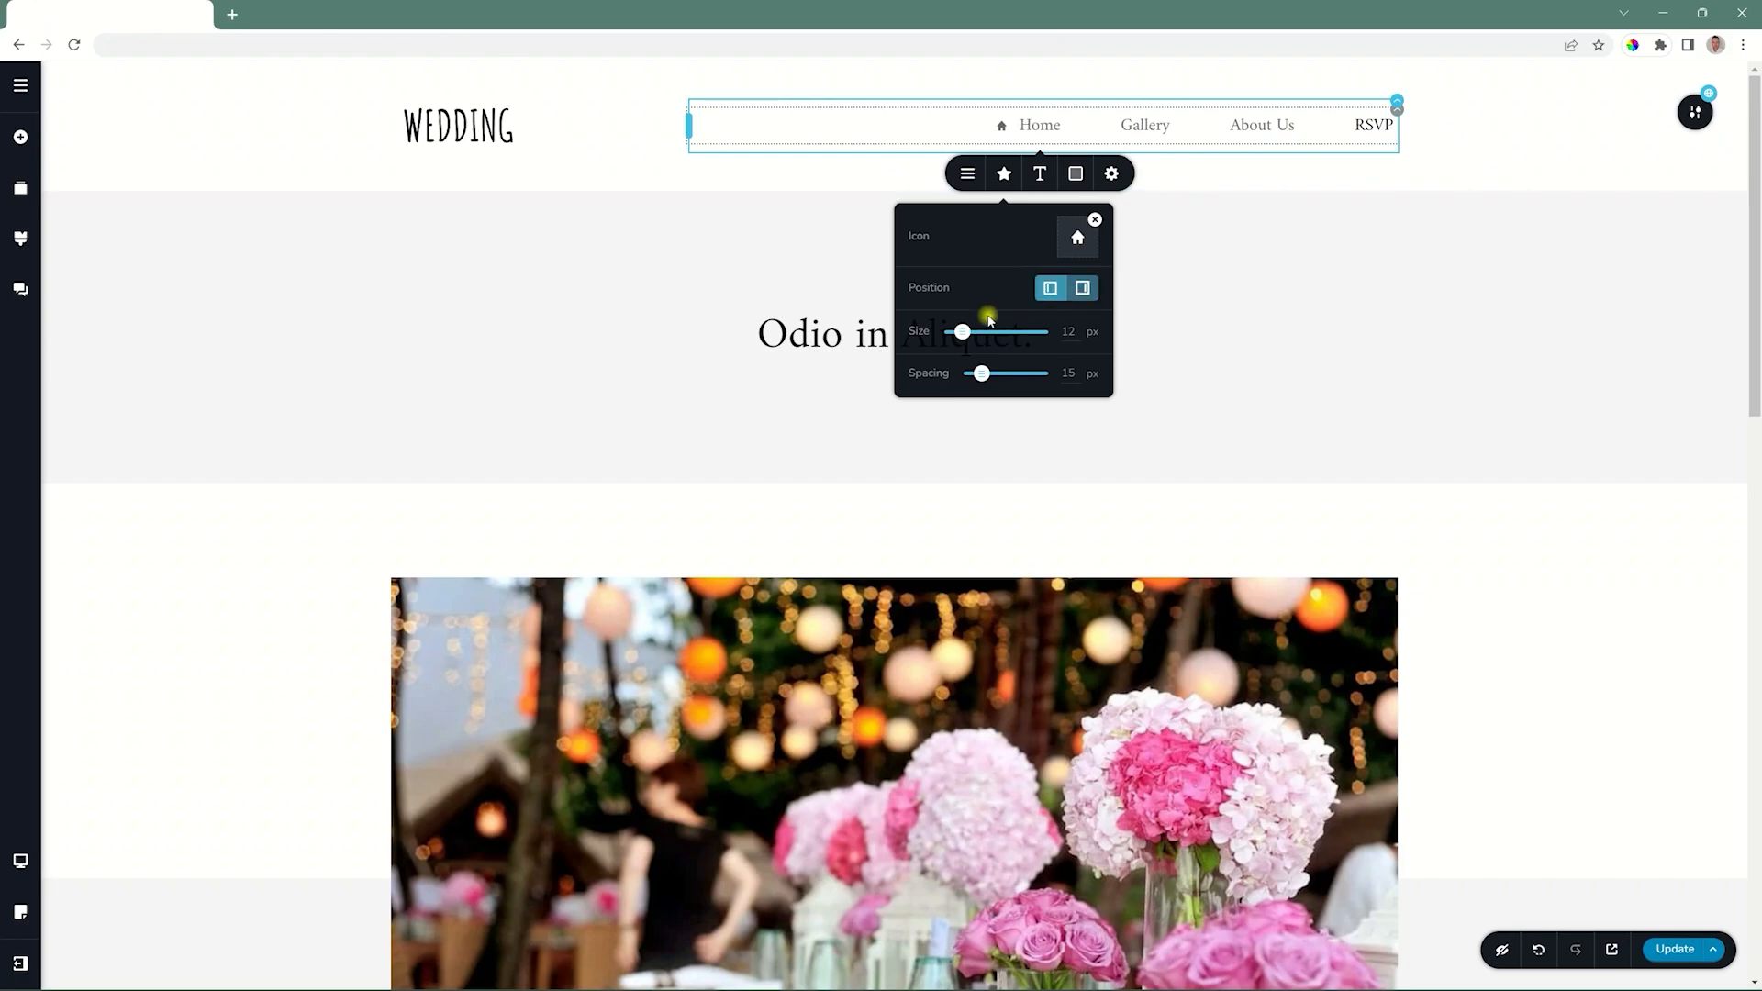
drag(962, 332, 975, 373)
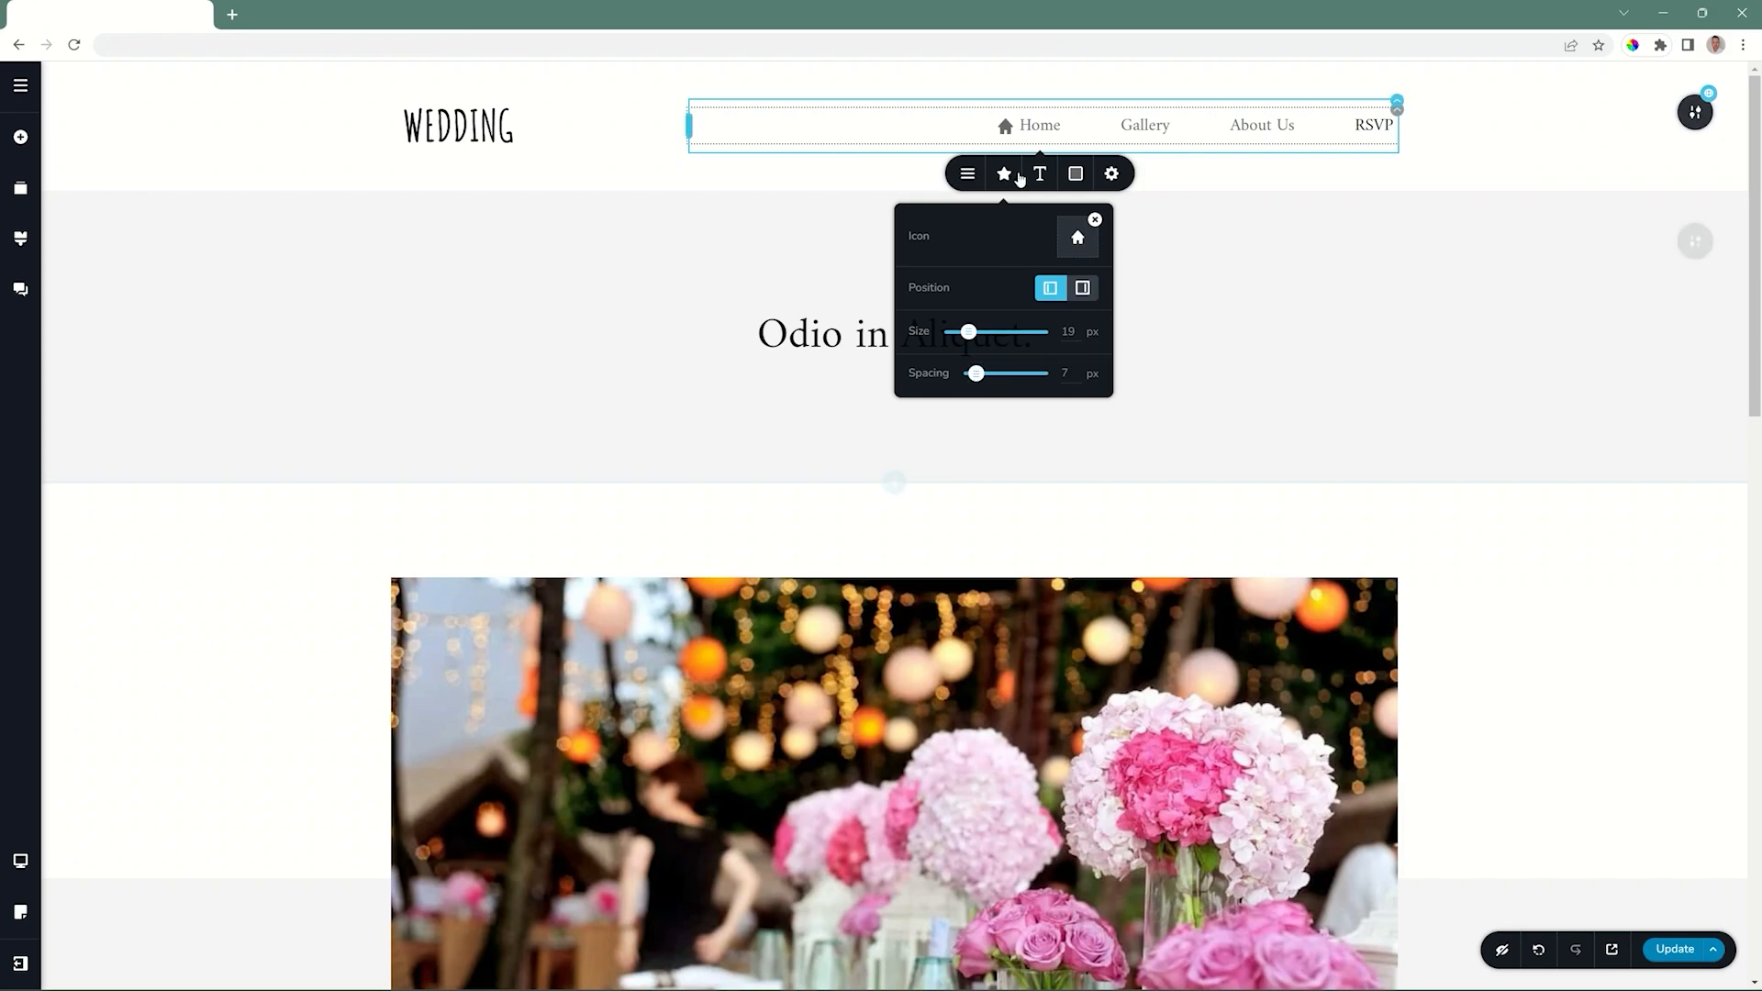
Set the menu items' typography to Raleway at 18 px.
click(1038, 172)
click(918, 231)
click(928, 271)
click(909, 234)
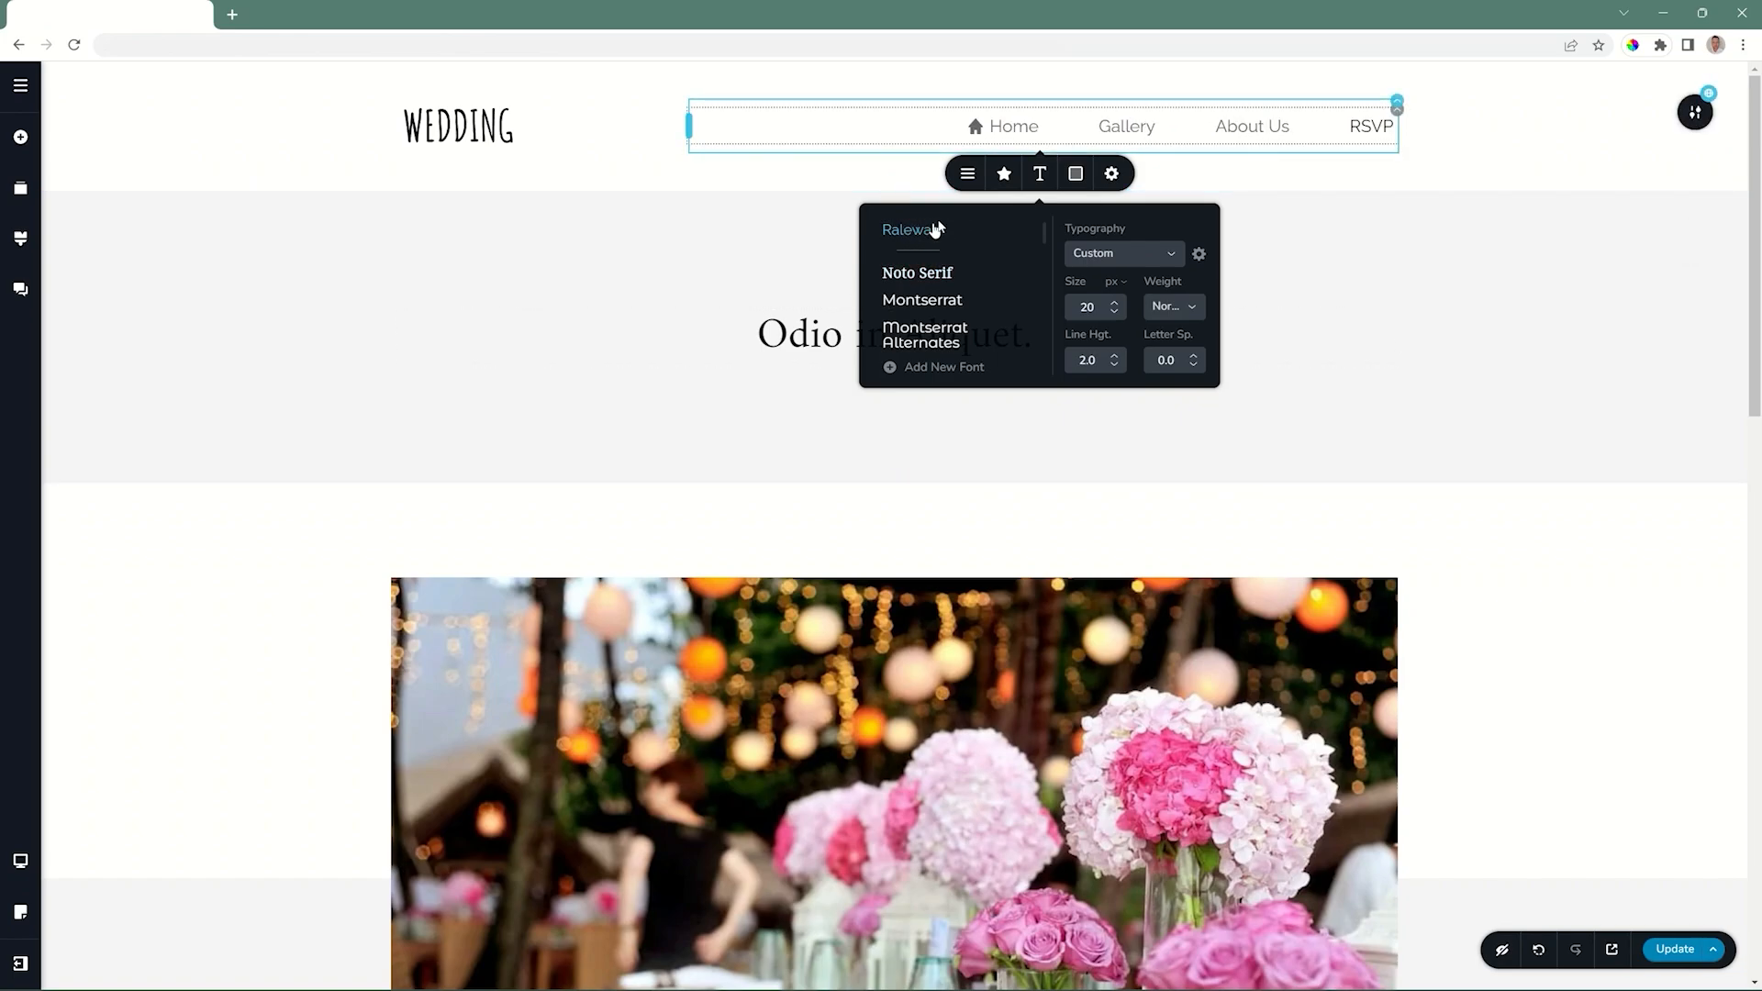
click(1115, 312)
click(1115, 312)
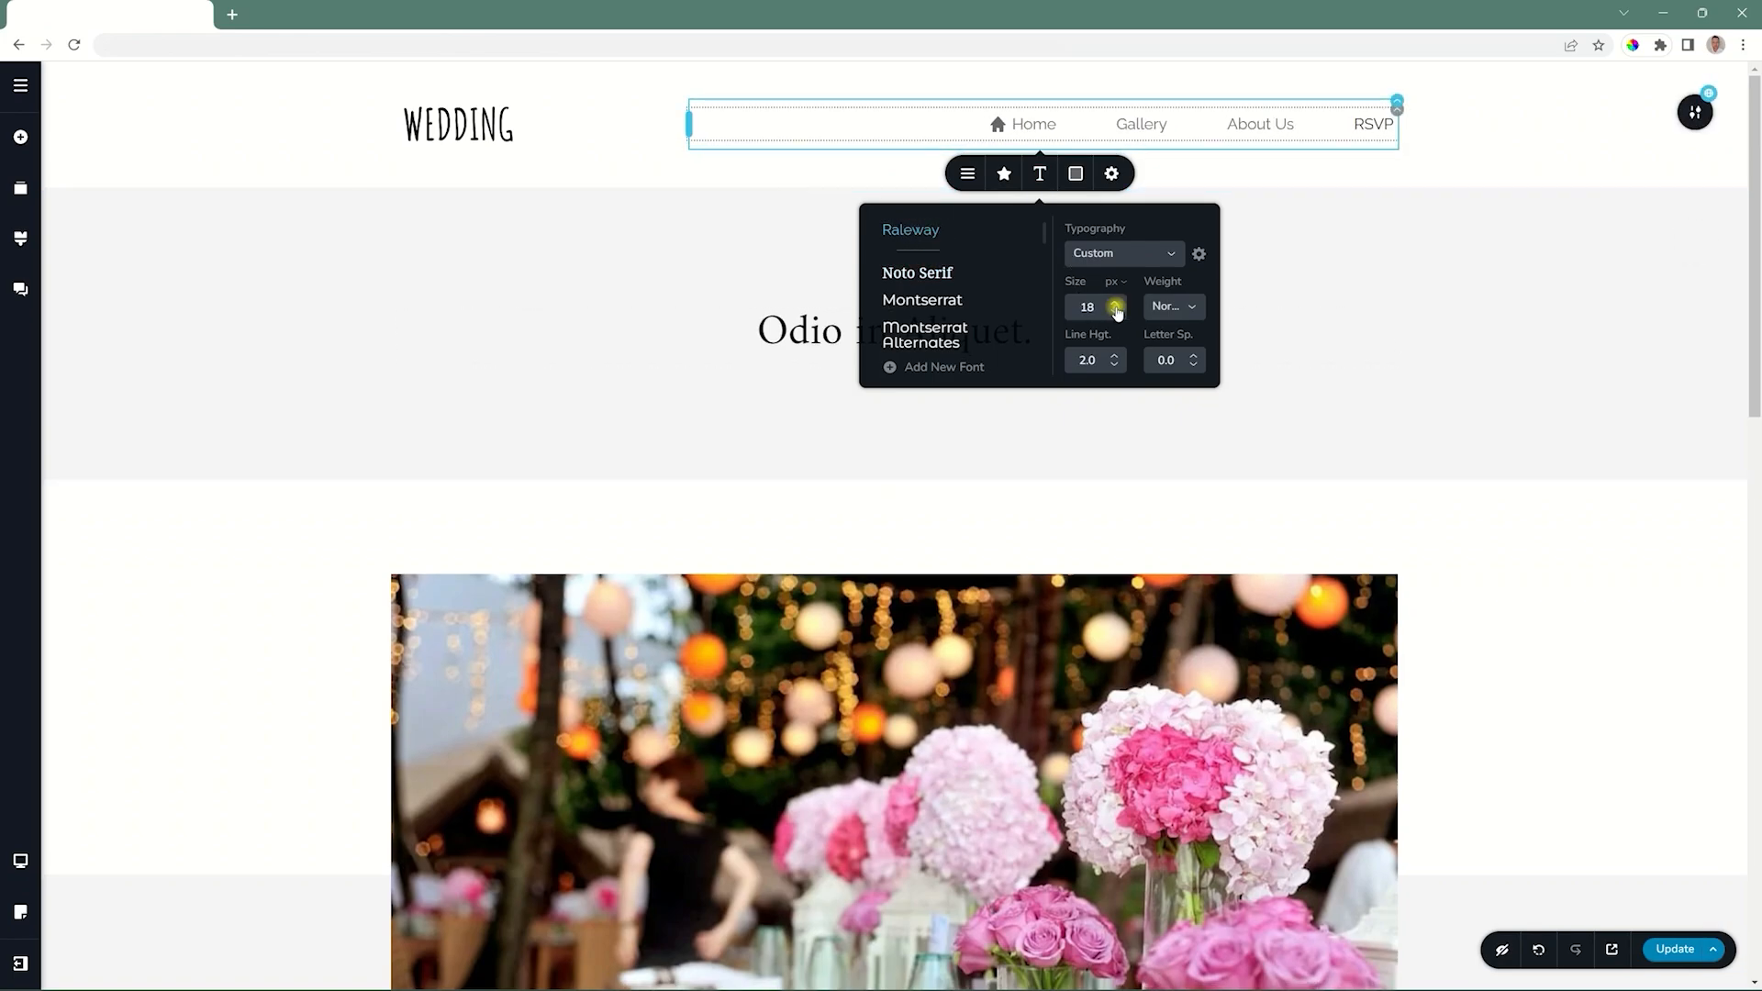
Set the menu items' text color to purple #A170D9 and their hover text color to the teal swatch.
click(1075, 173)
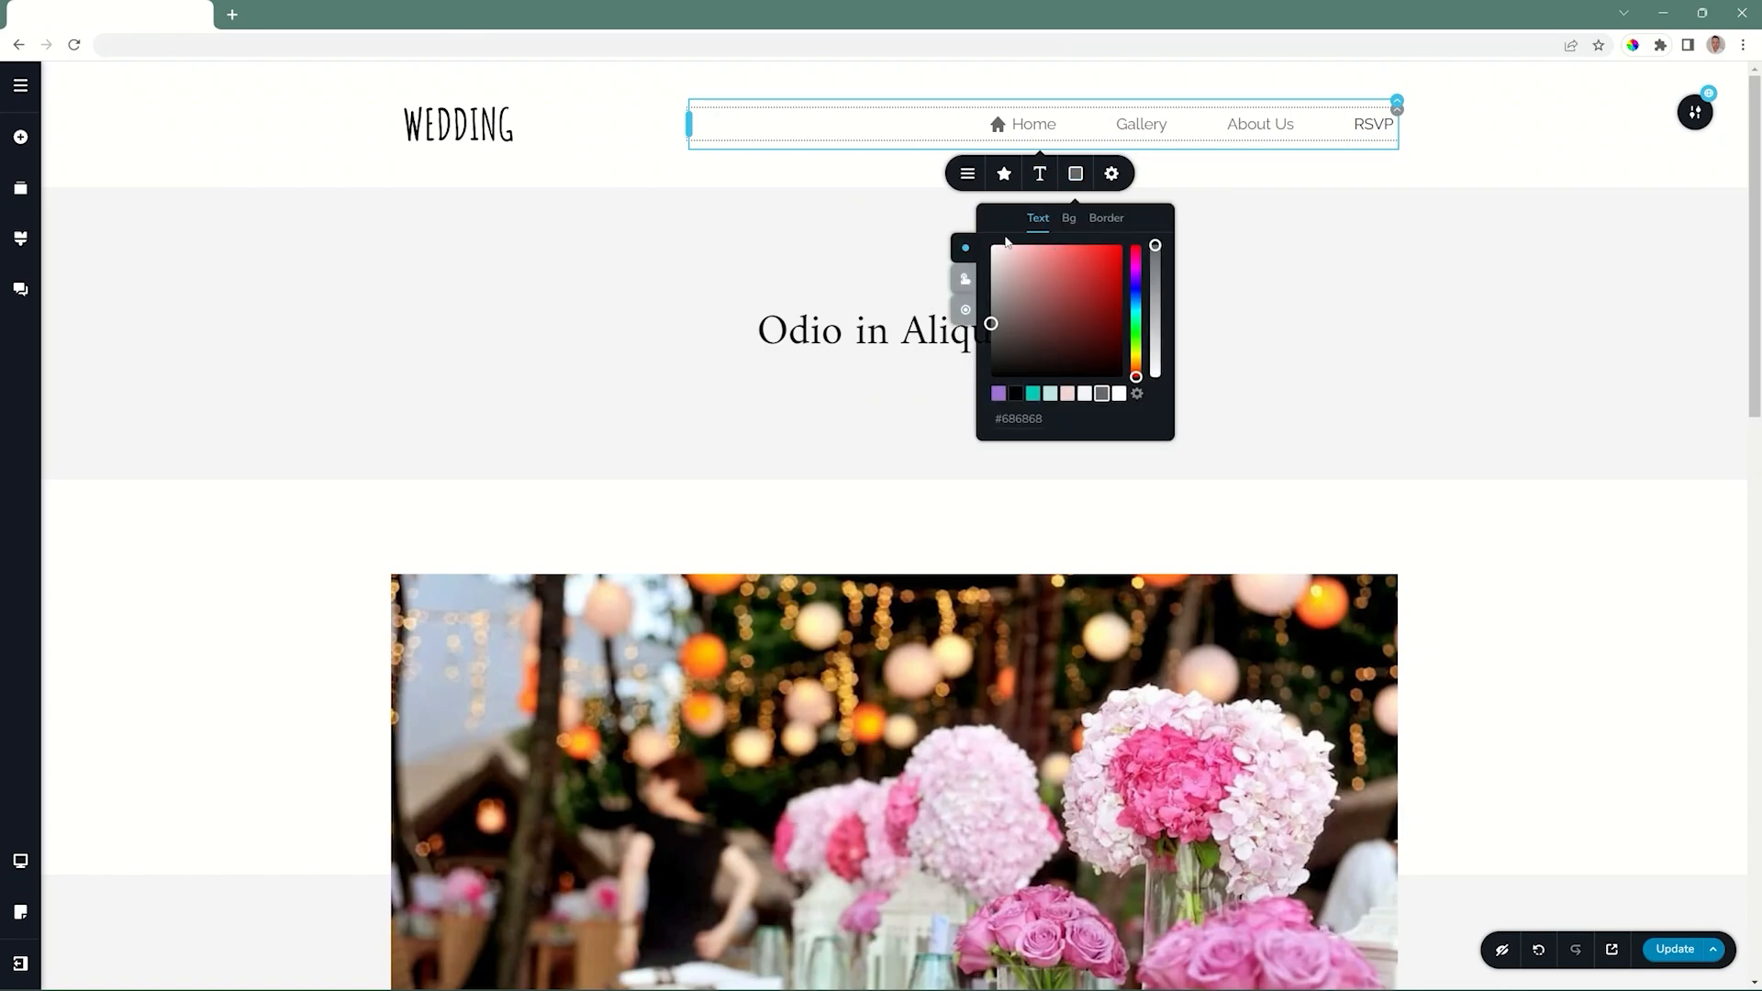
click(998, 393)
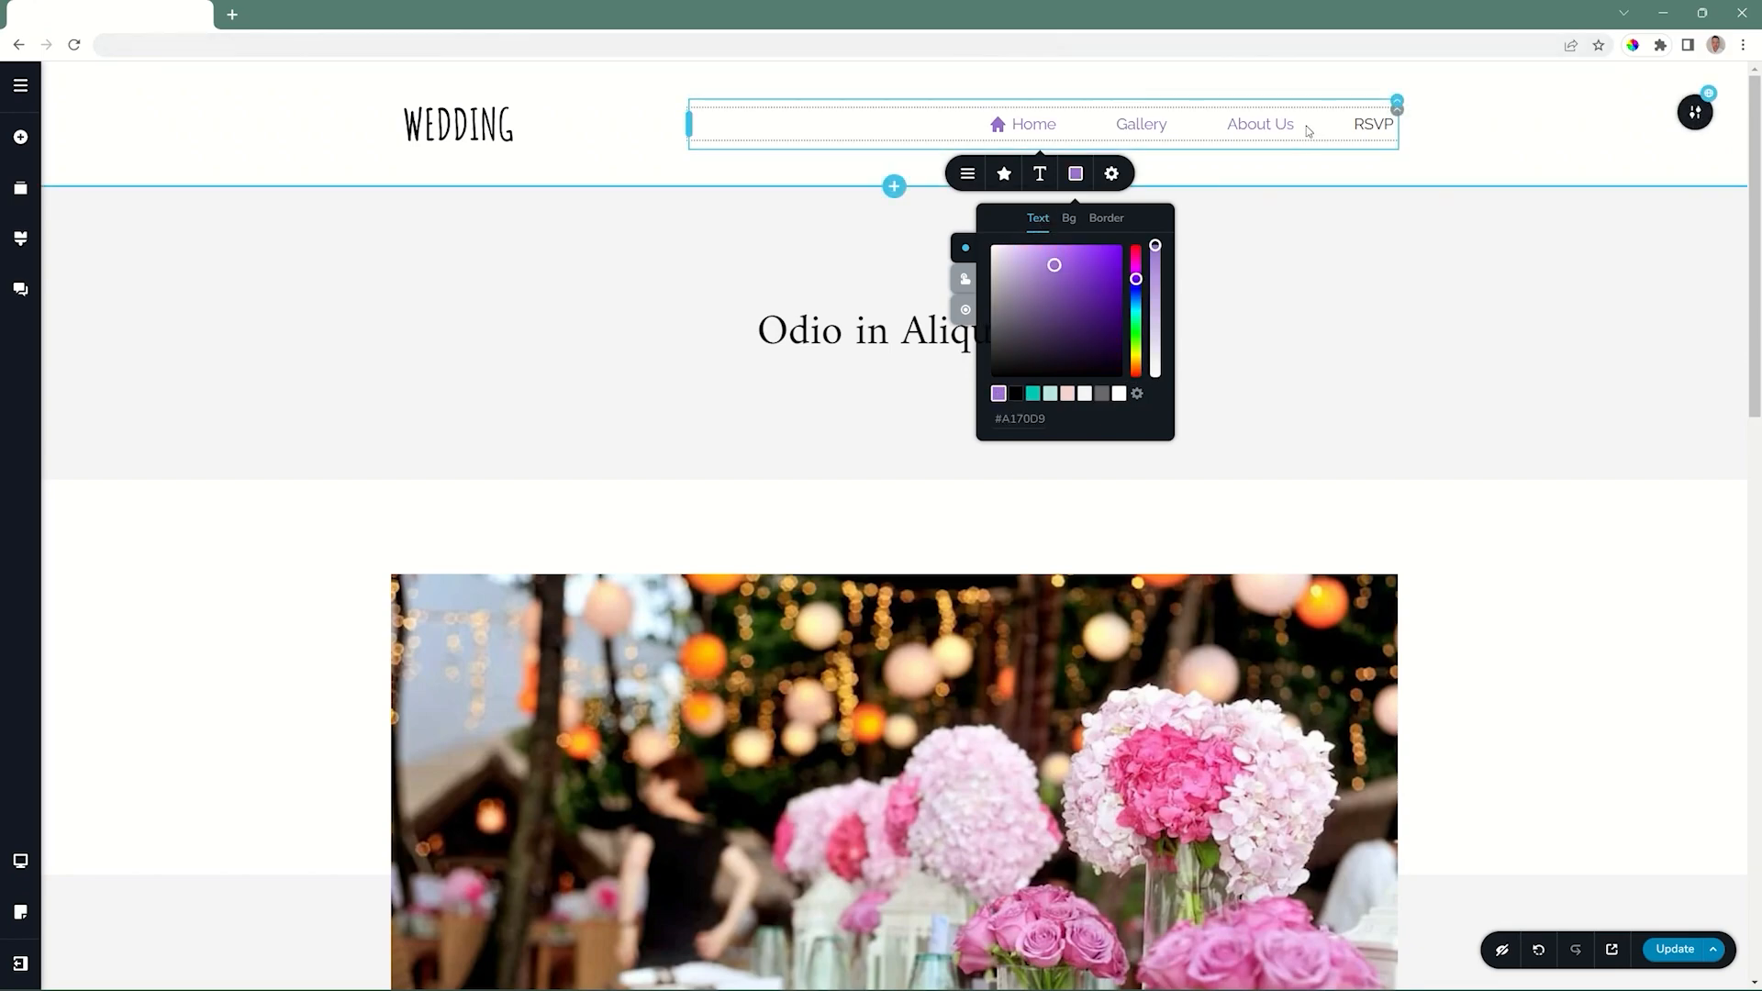
click(960, 280)
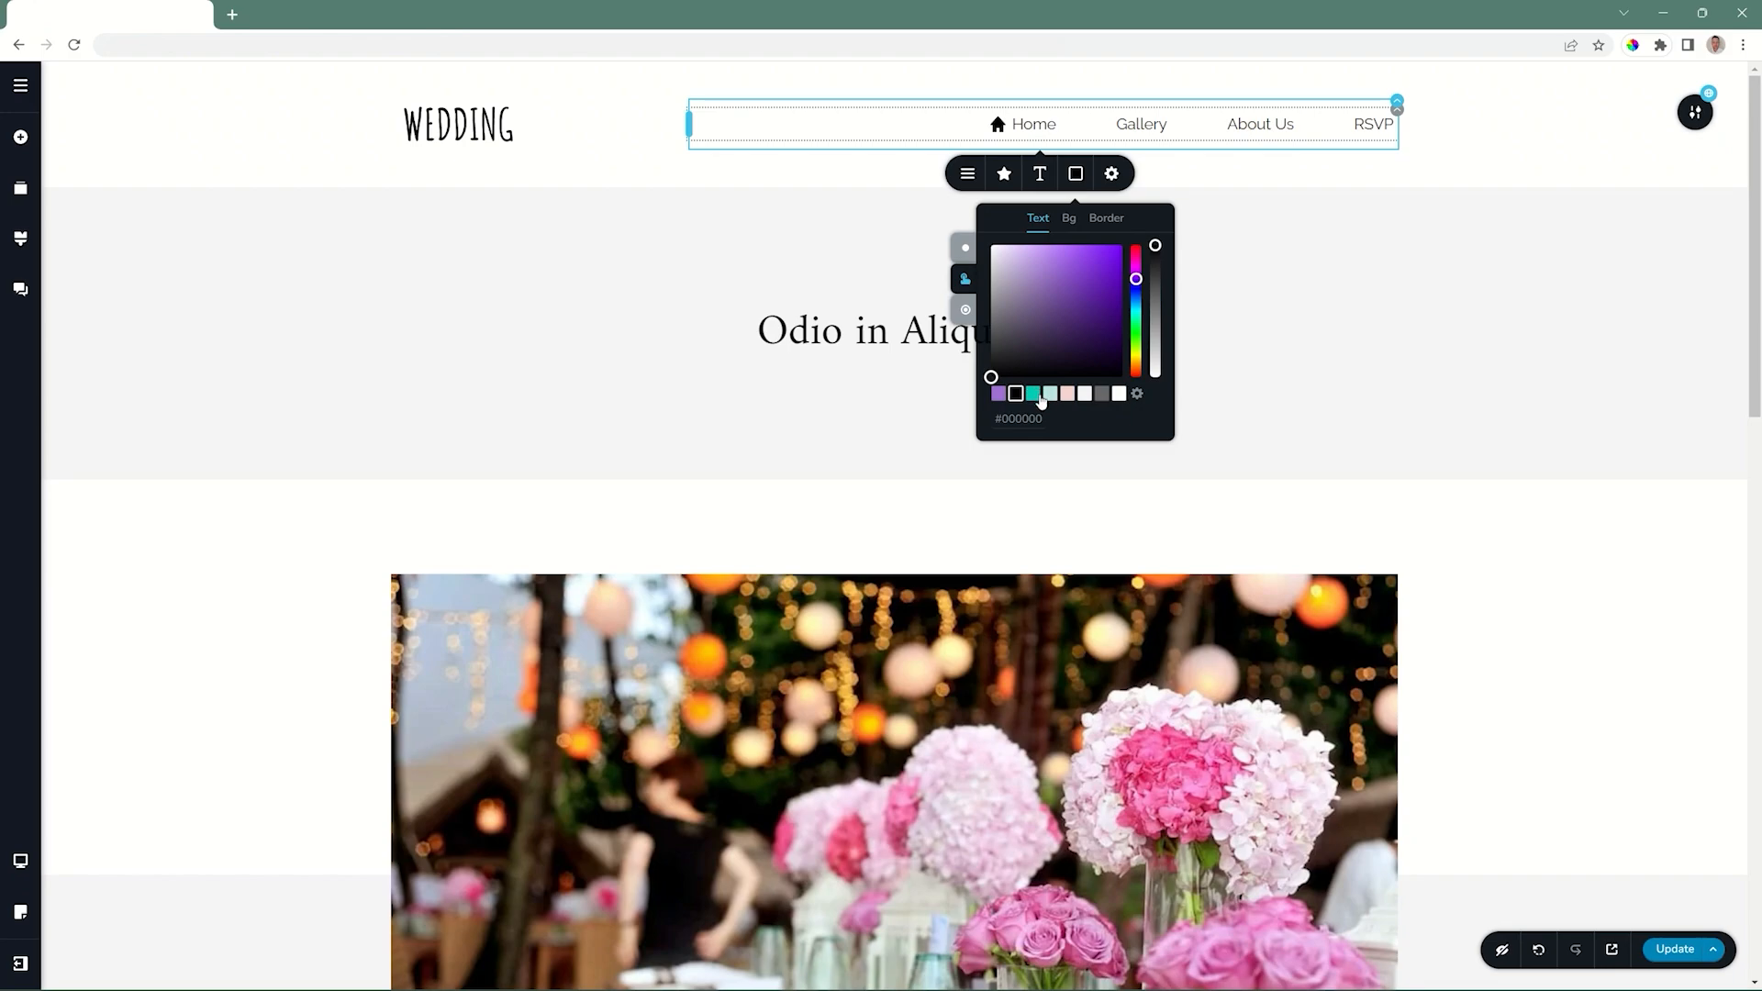
click(1036, 397)
click(964, 310)
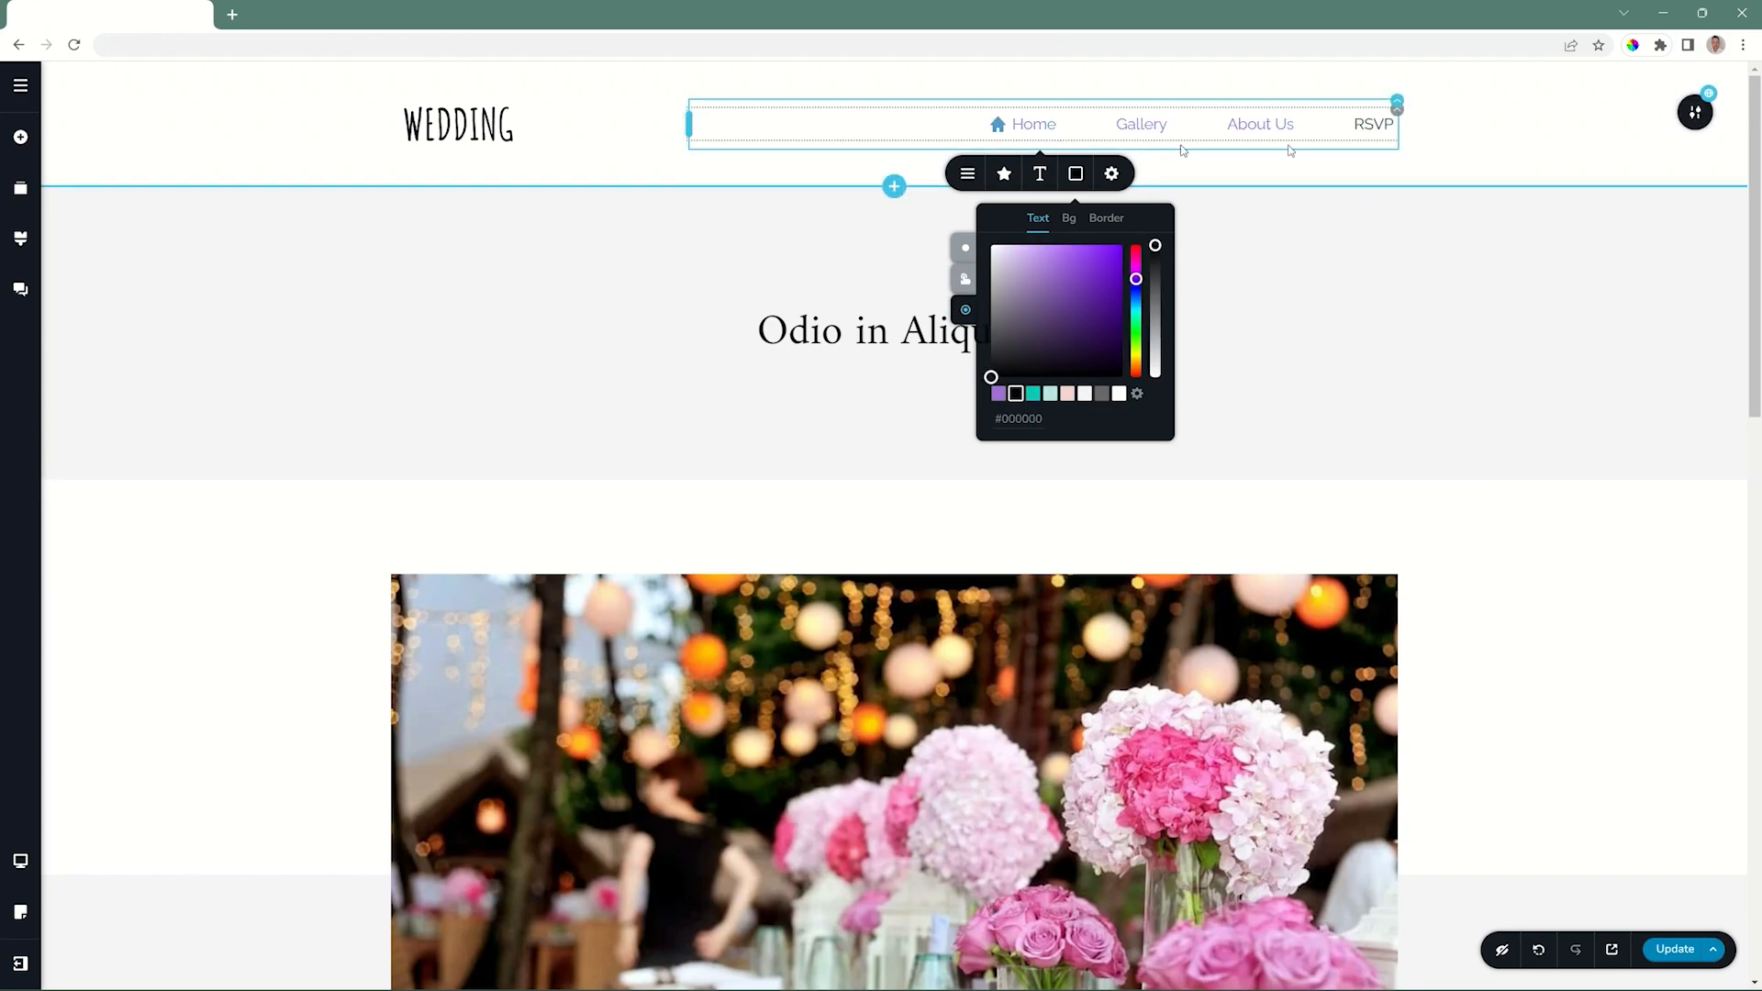
click(1488, 147)
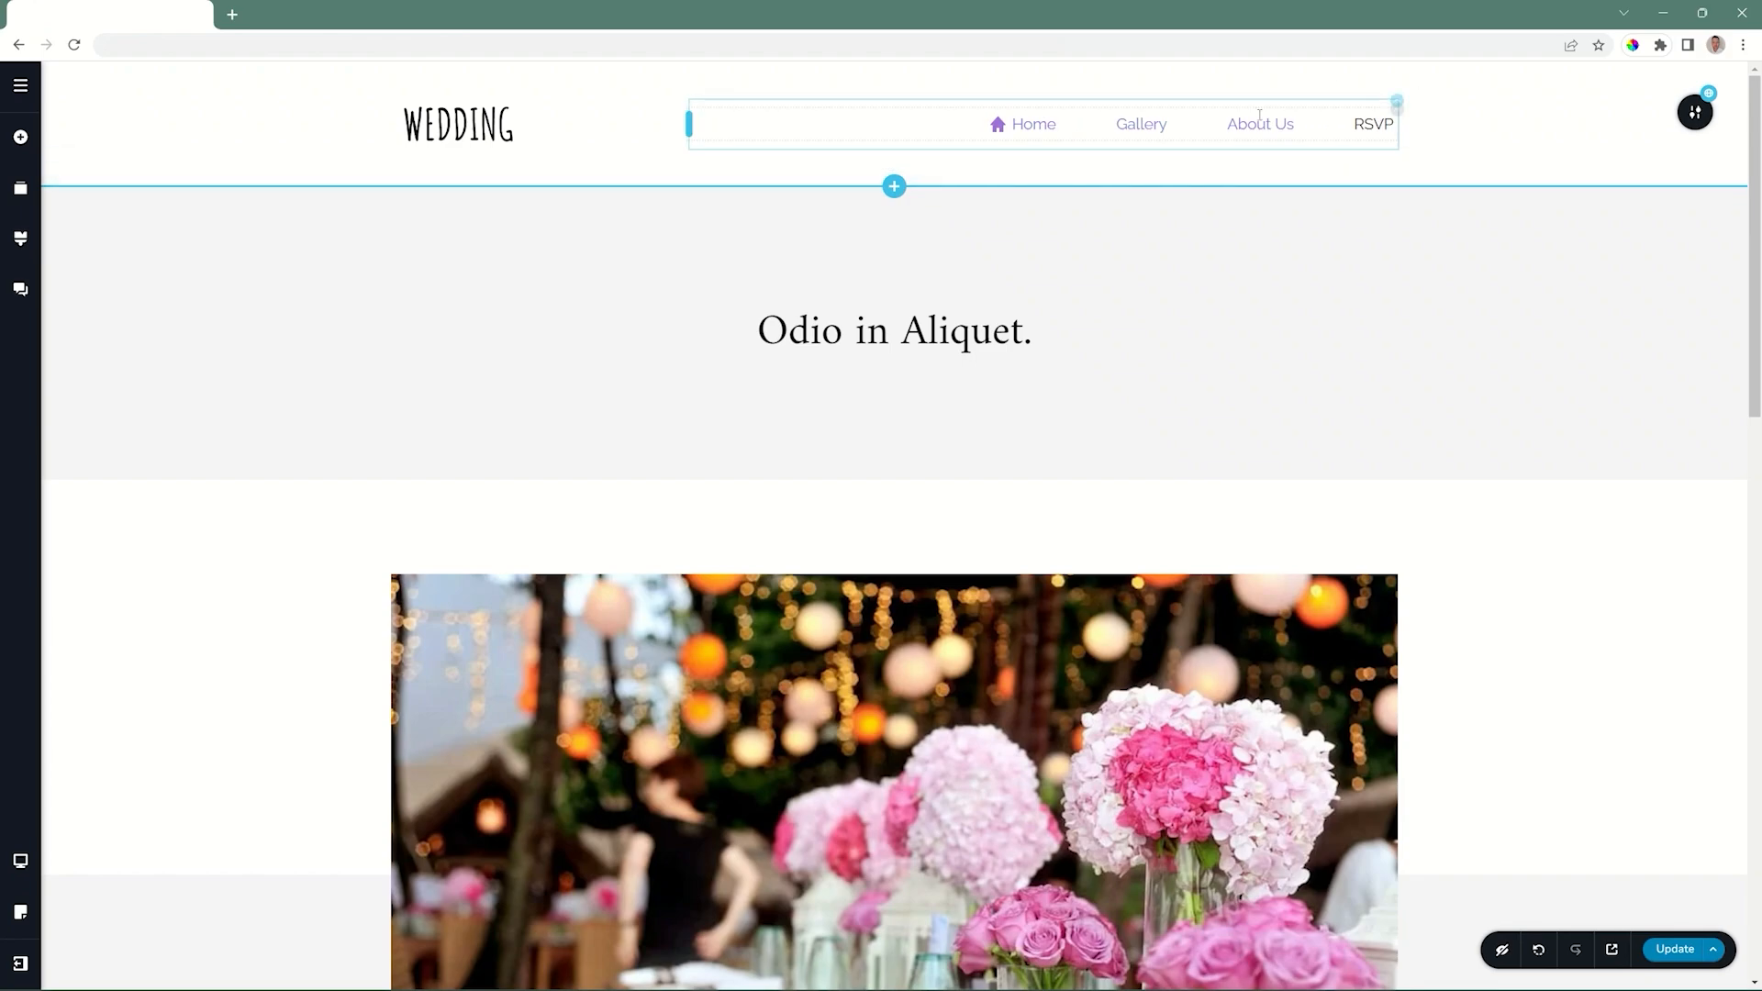
Try the vertical orientation for the header menu, return it to horizontal and set its item spacing to 24 px.
click(1395, 109)
click(1338, 155)
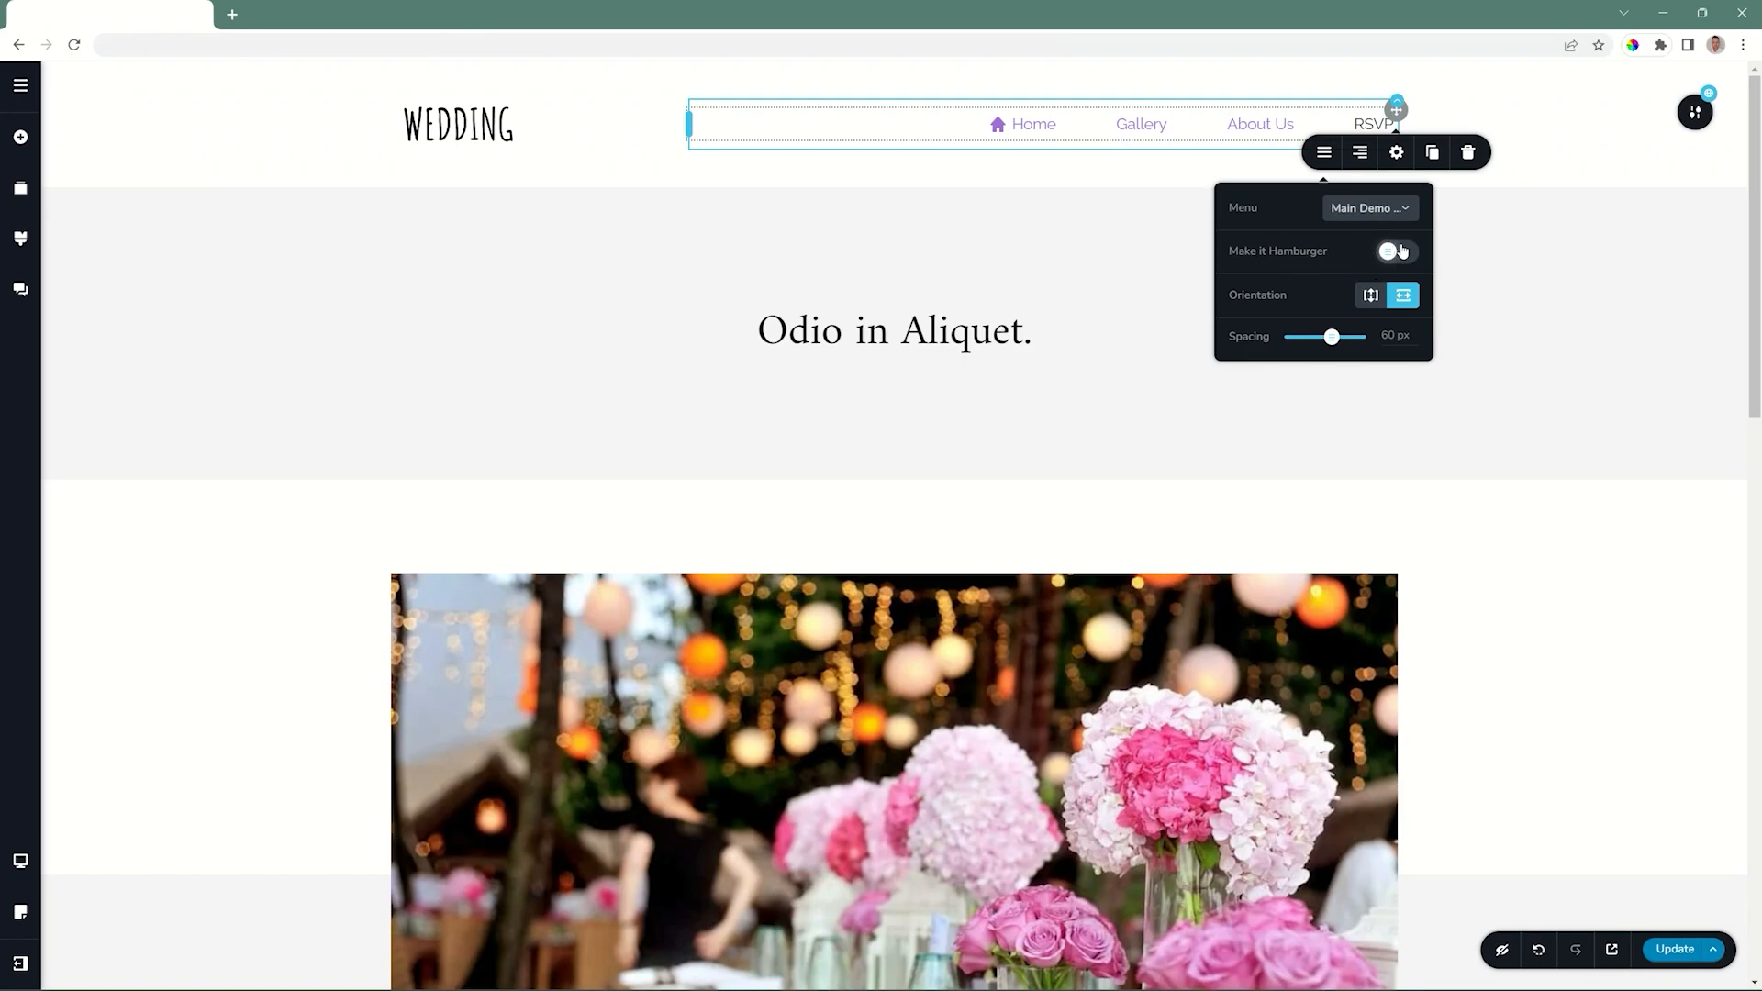
click(1371, 295)
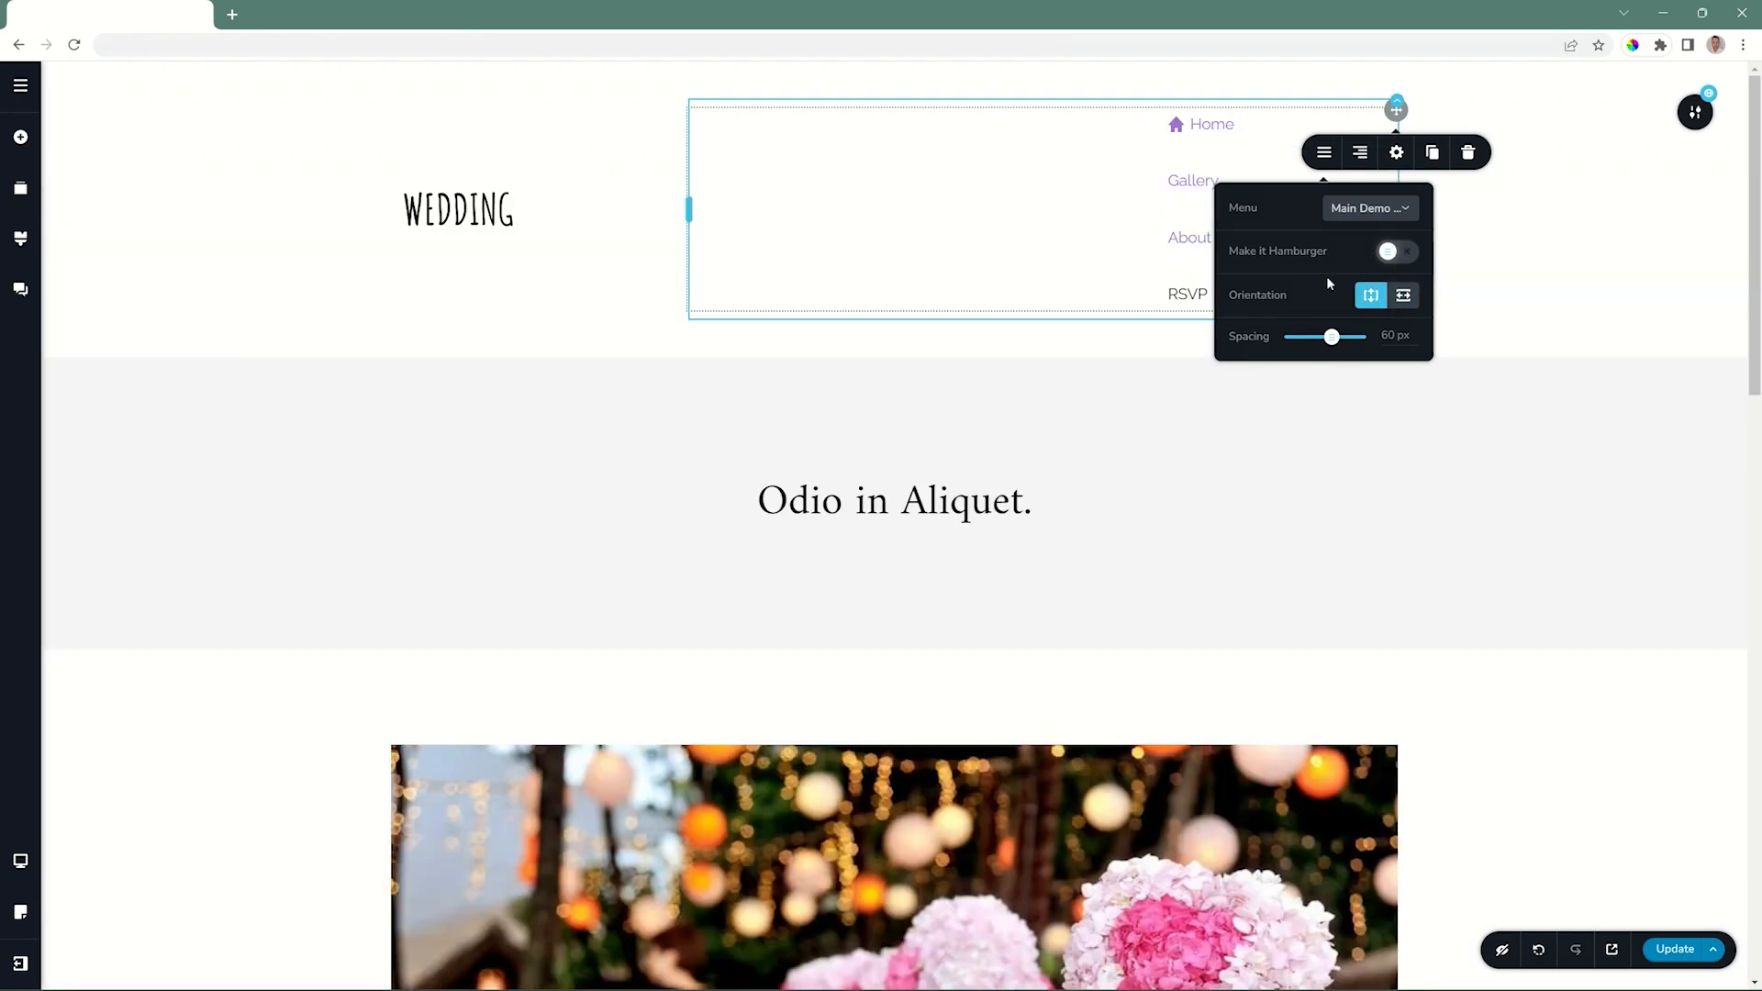
click(1404, 296)
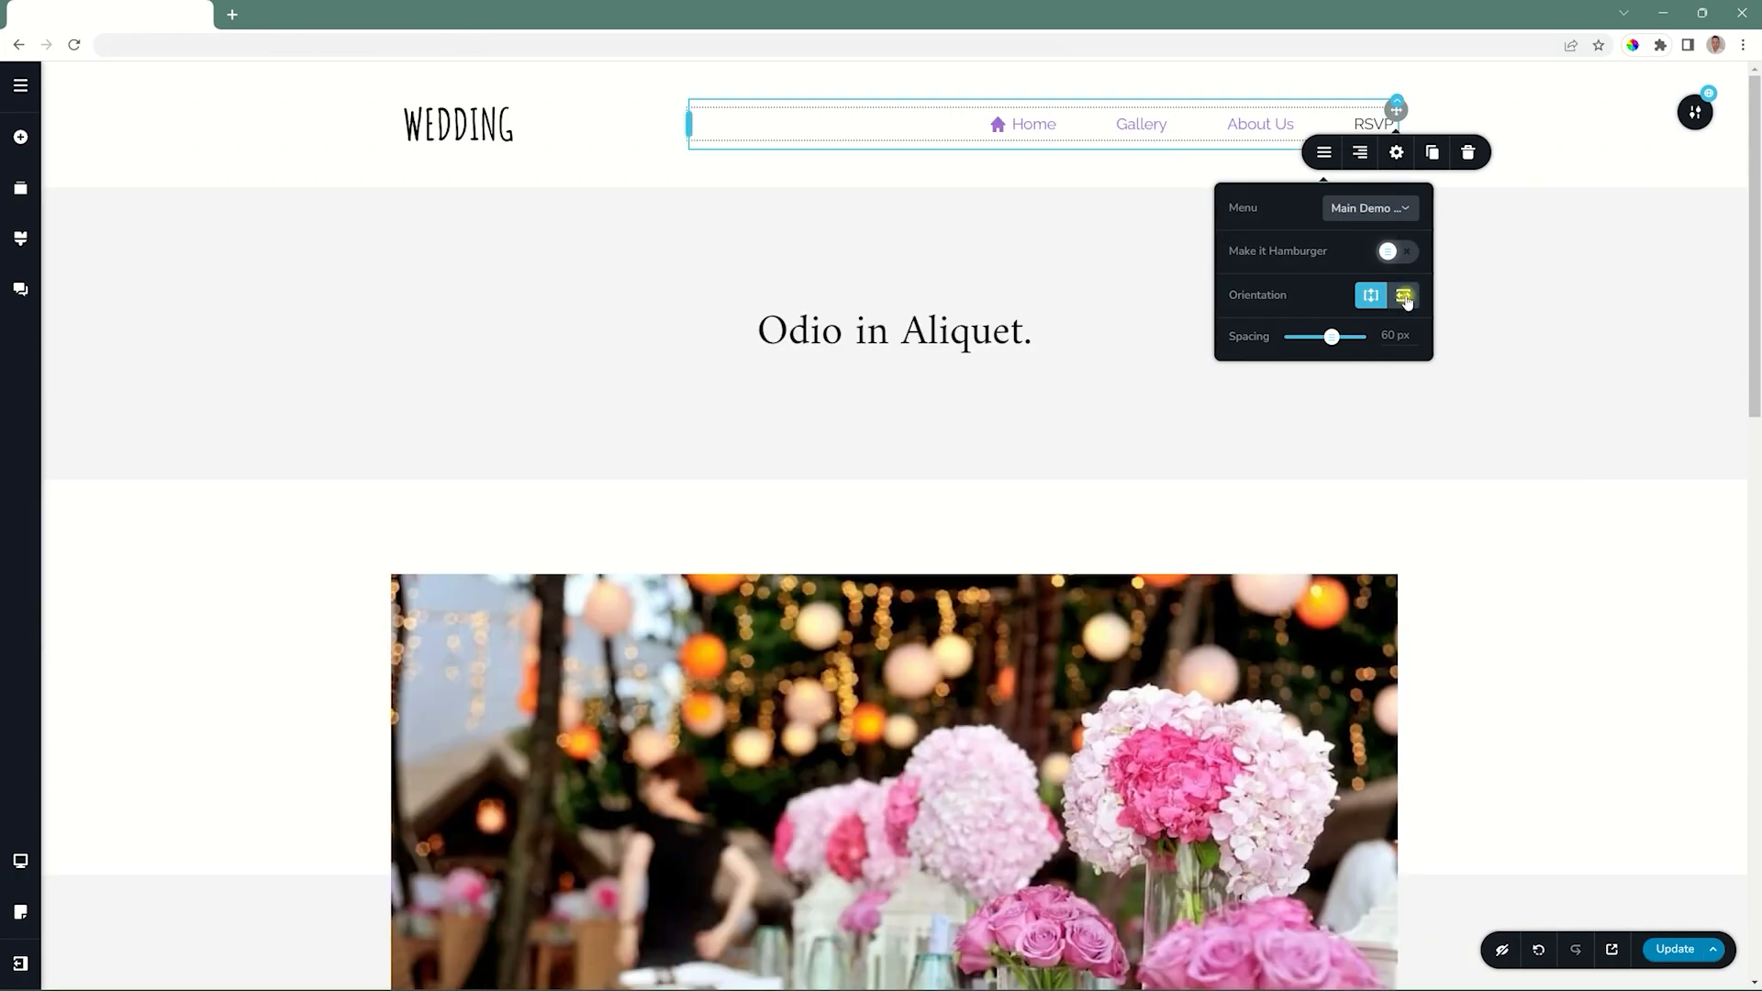
drag(1332, 337, 1306, 339)
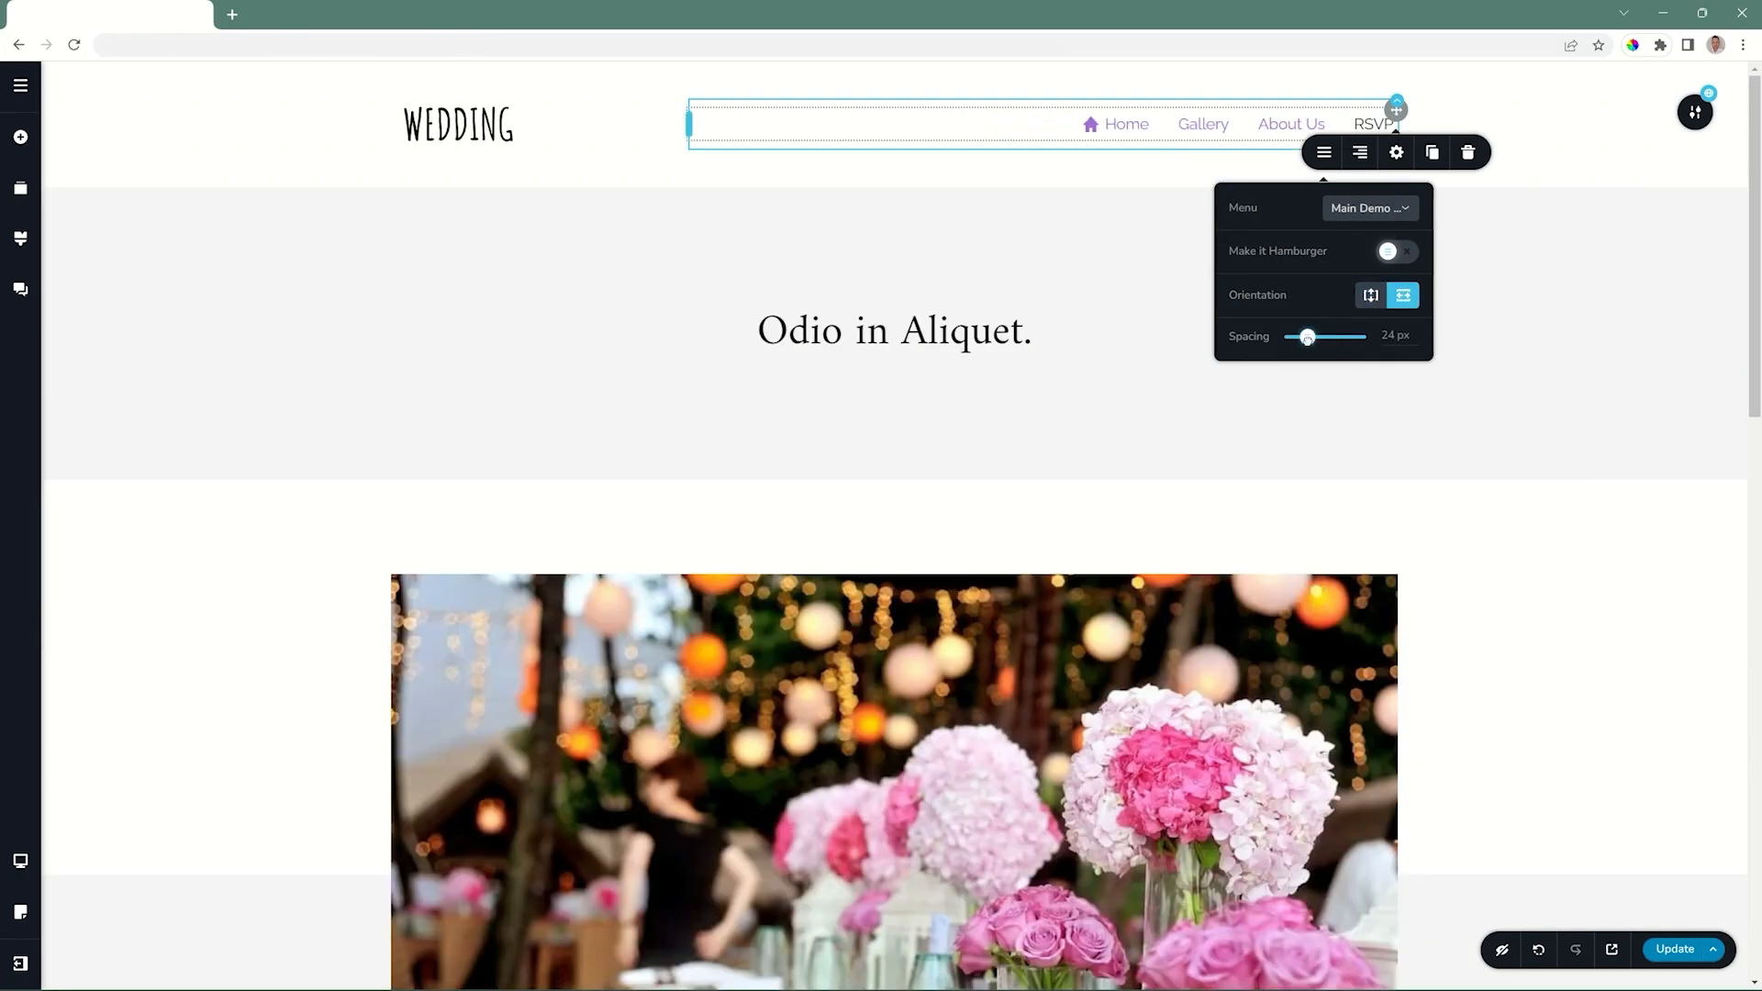
Set the header menu element's padding to 5 px on all sides.
click(1396, 153)
drag(1556, 236, 1561, 236)
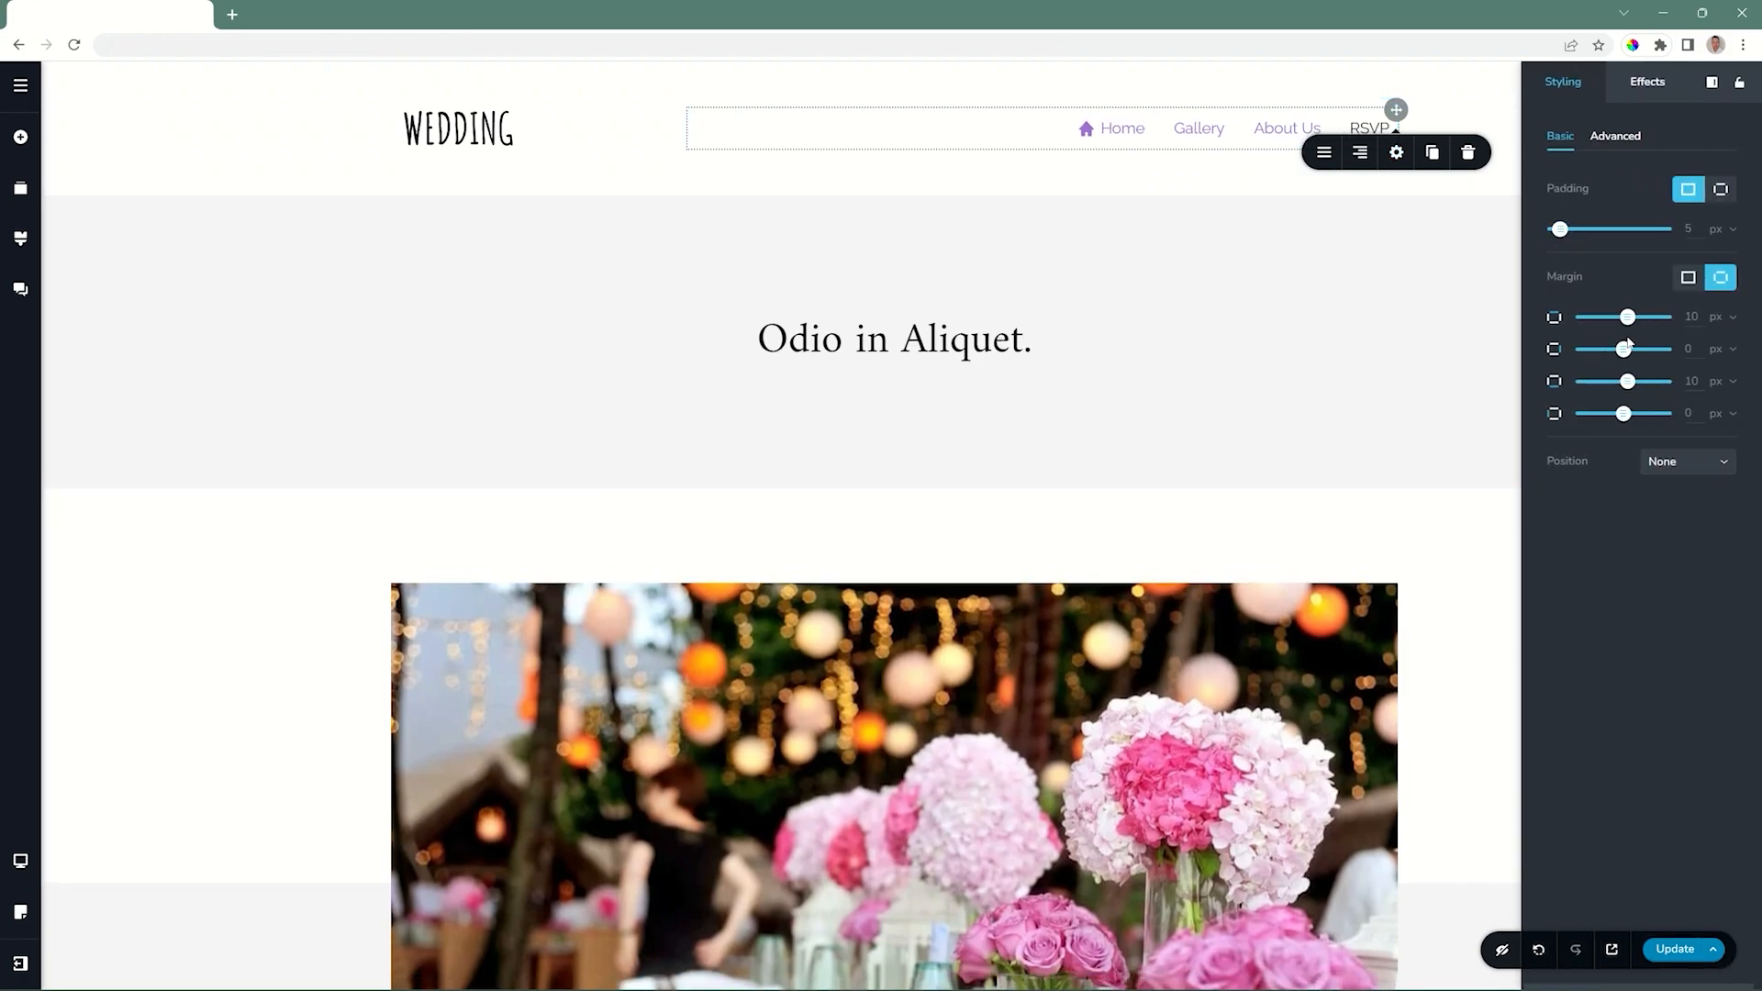
click(1499, 171)
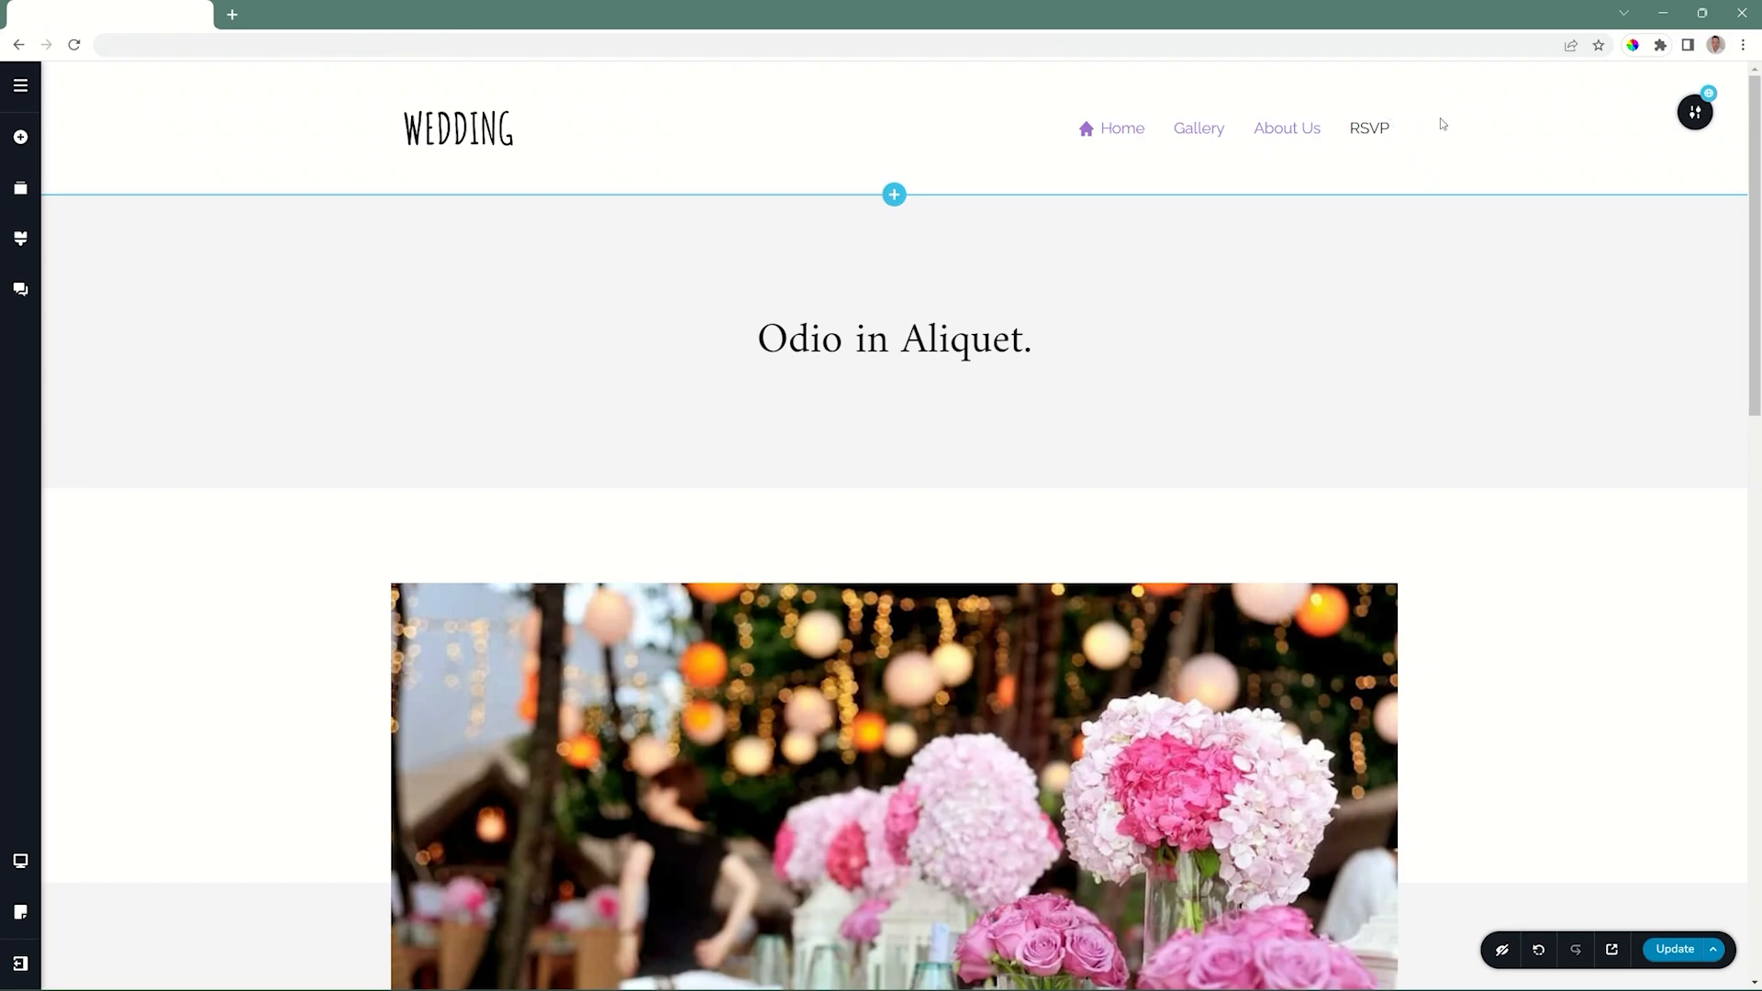
Look over the options offered for the RSVP item and for the whole header menu element.
click(1371, 131)
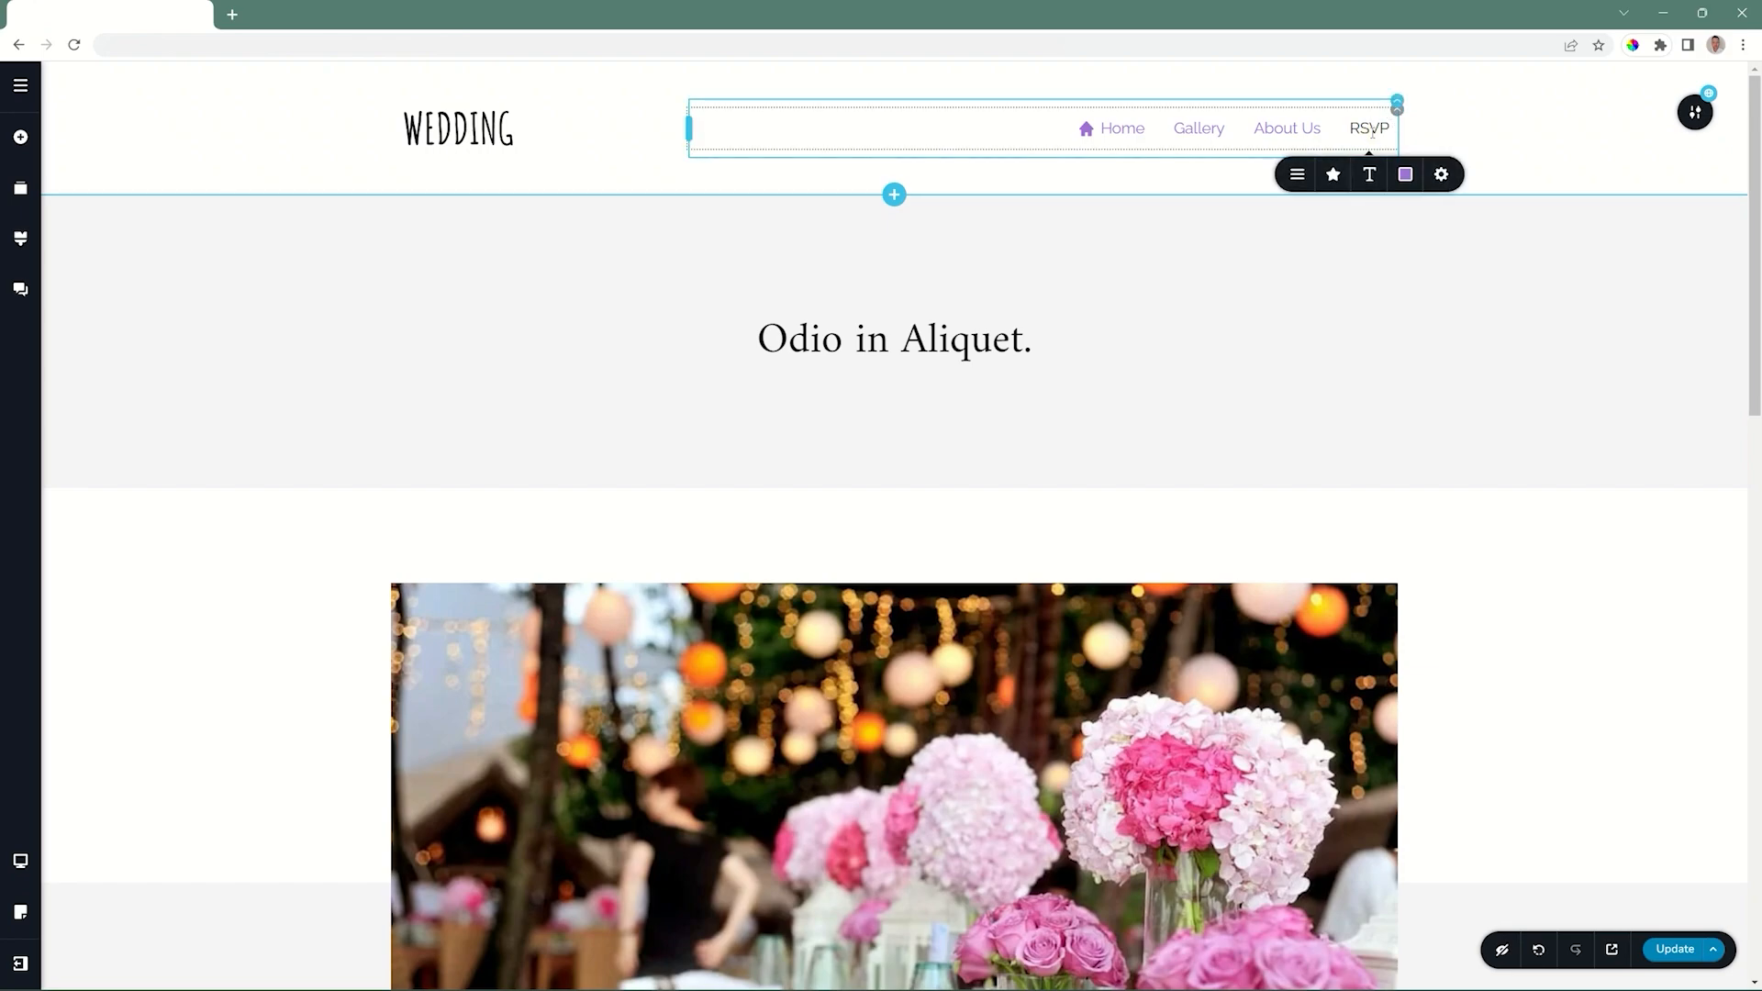
click(1396, 110)
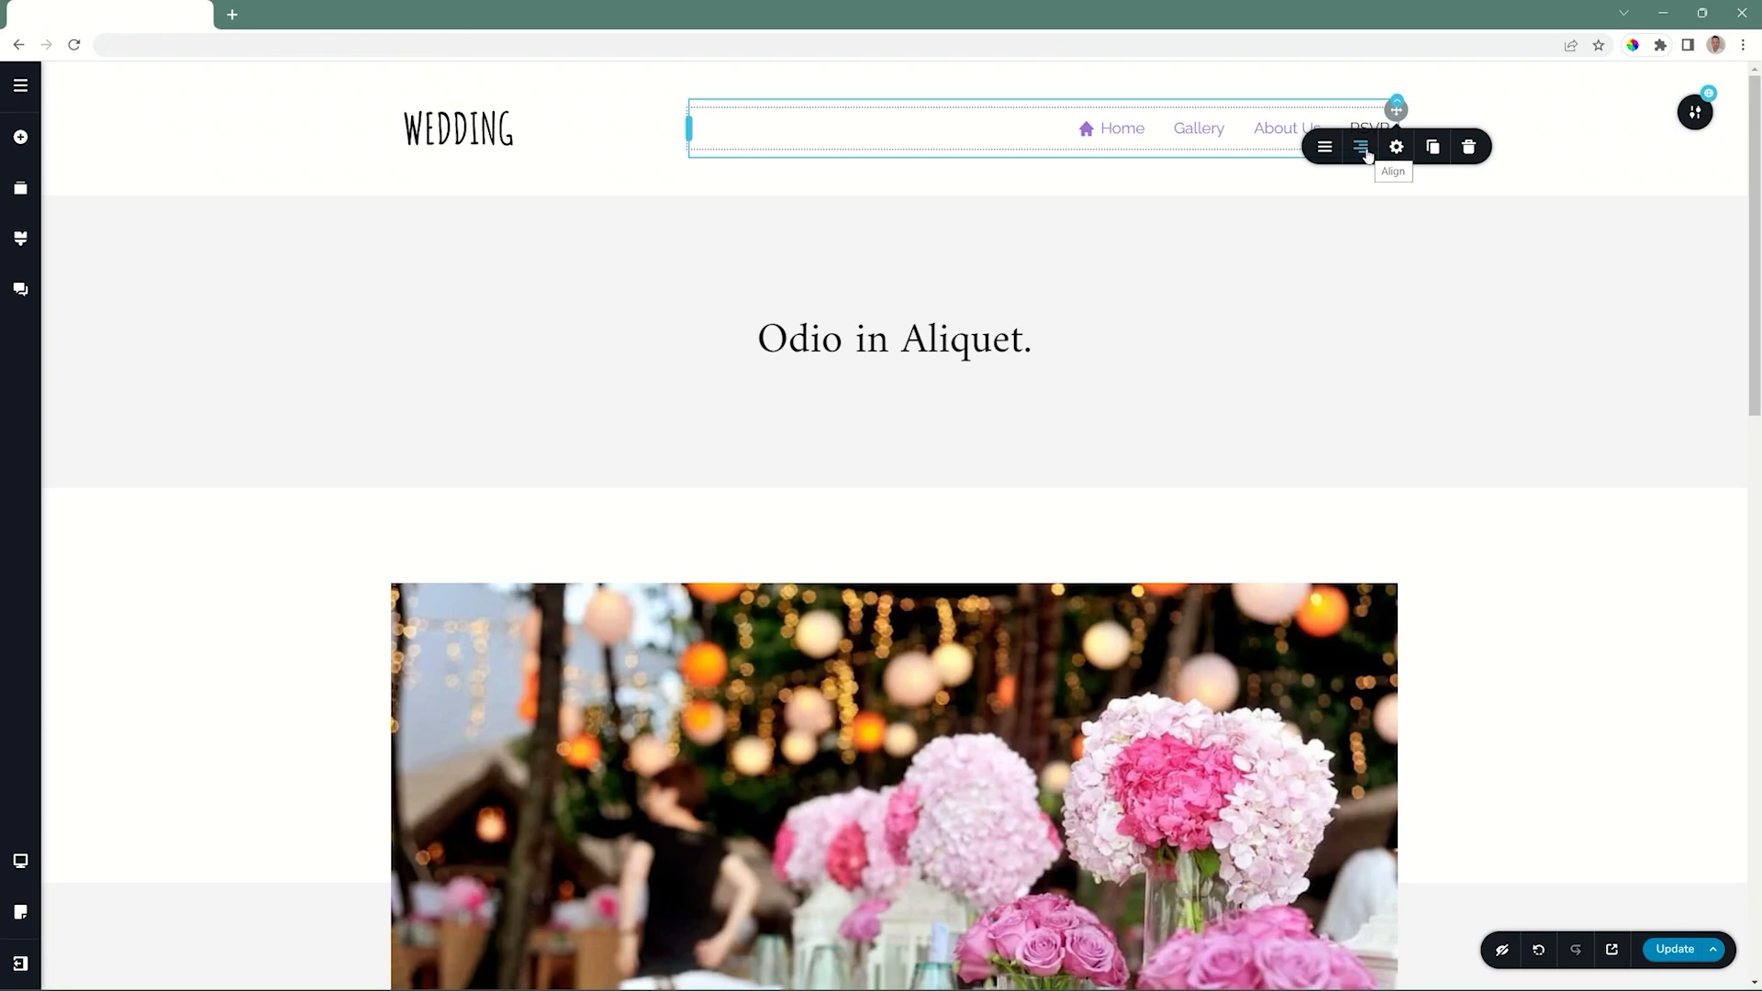
click(1397, 101)
click(1555, 152)
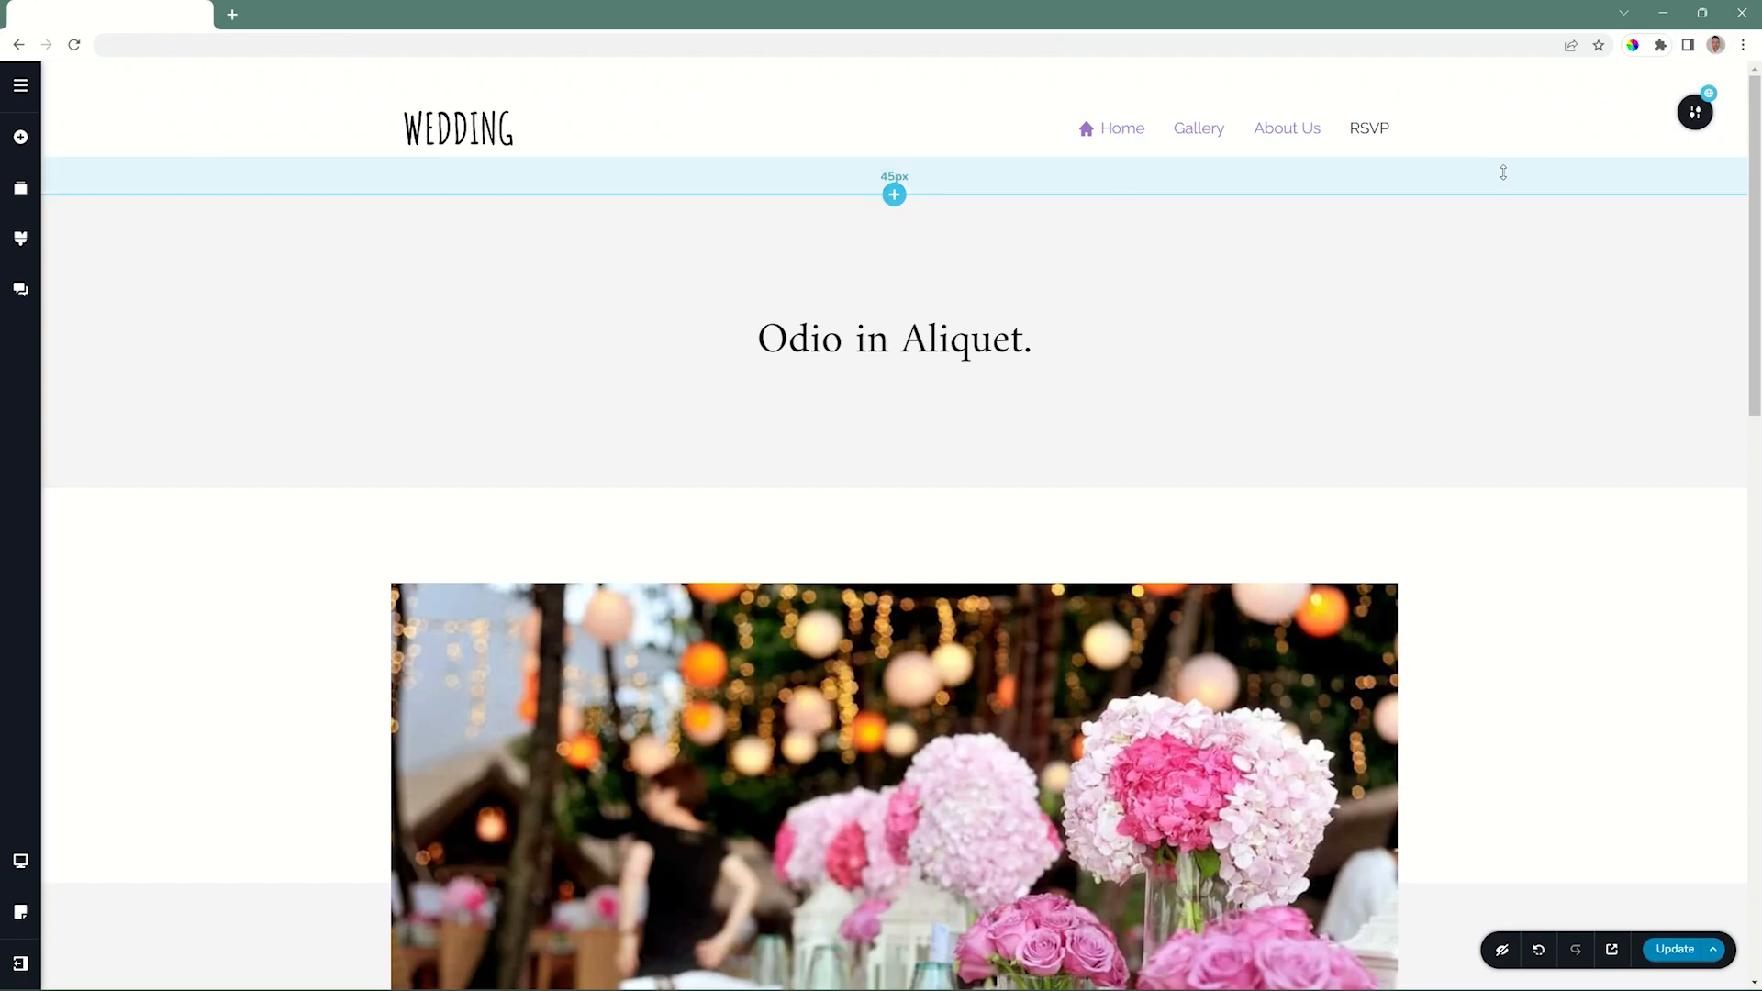
Switch the editor to the mobile view and check the page links inside the header's hamburger menu.
click(20, 860)
click(104, 889)
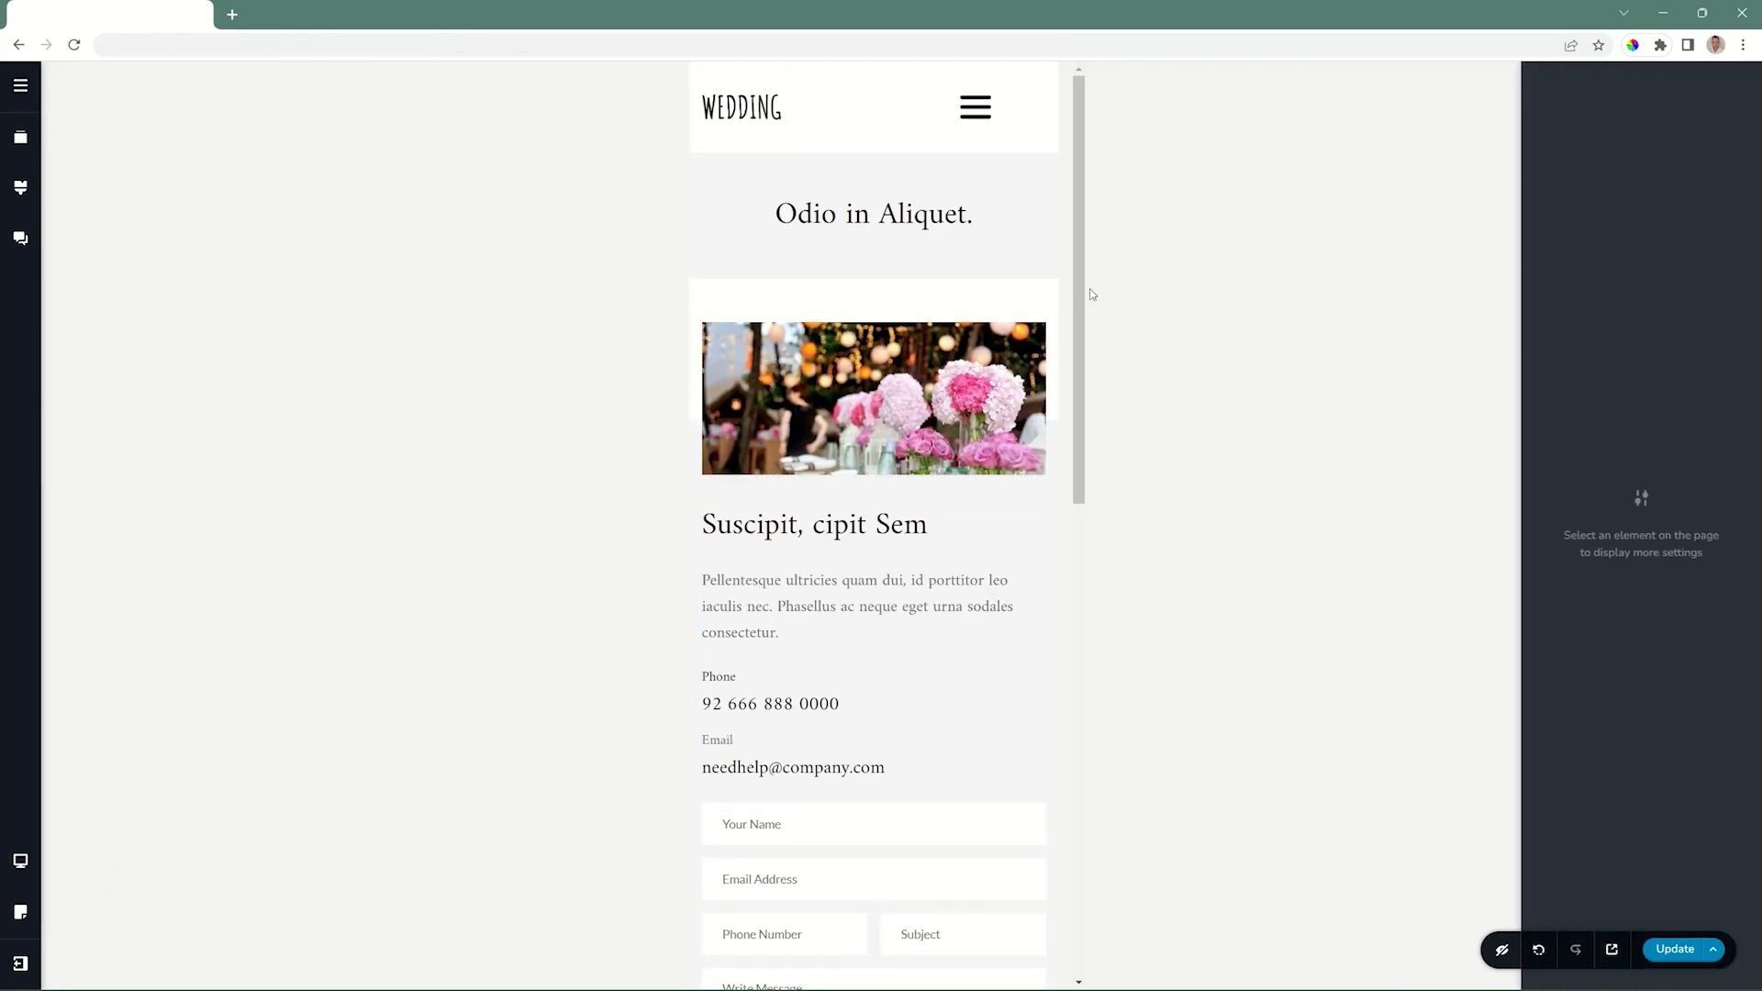
click(978, 113)
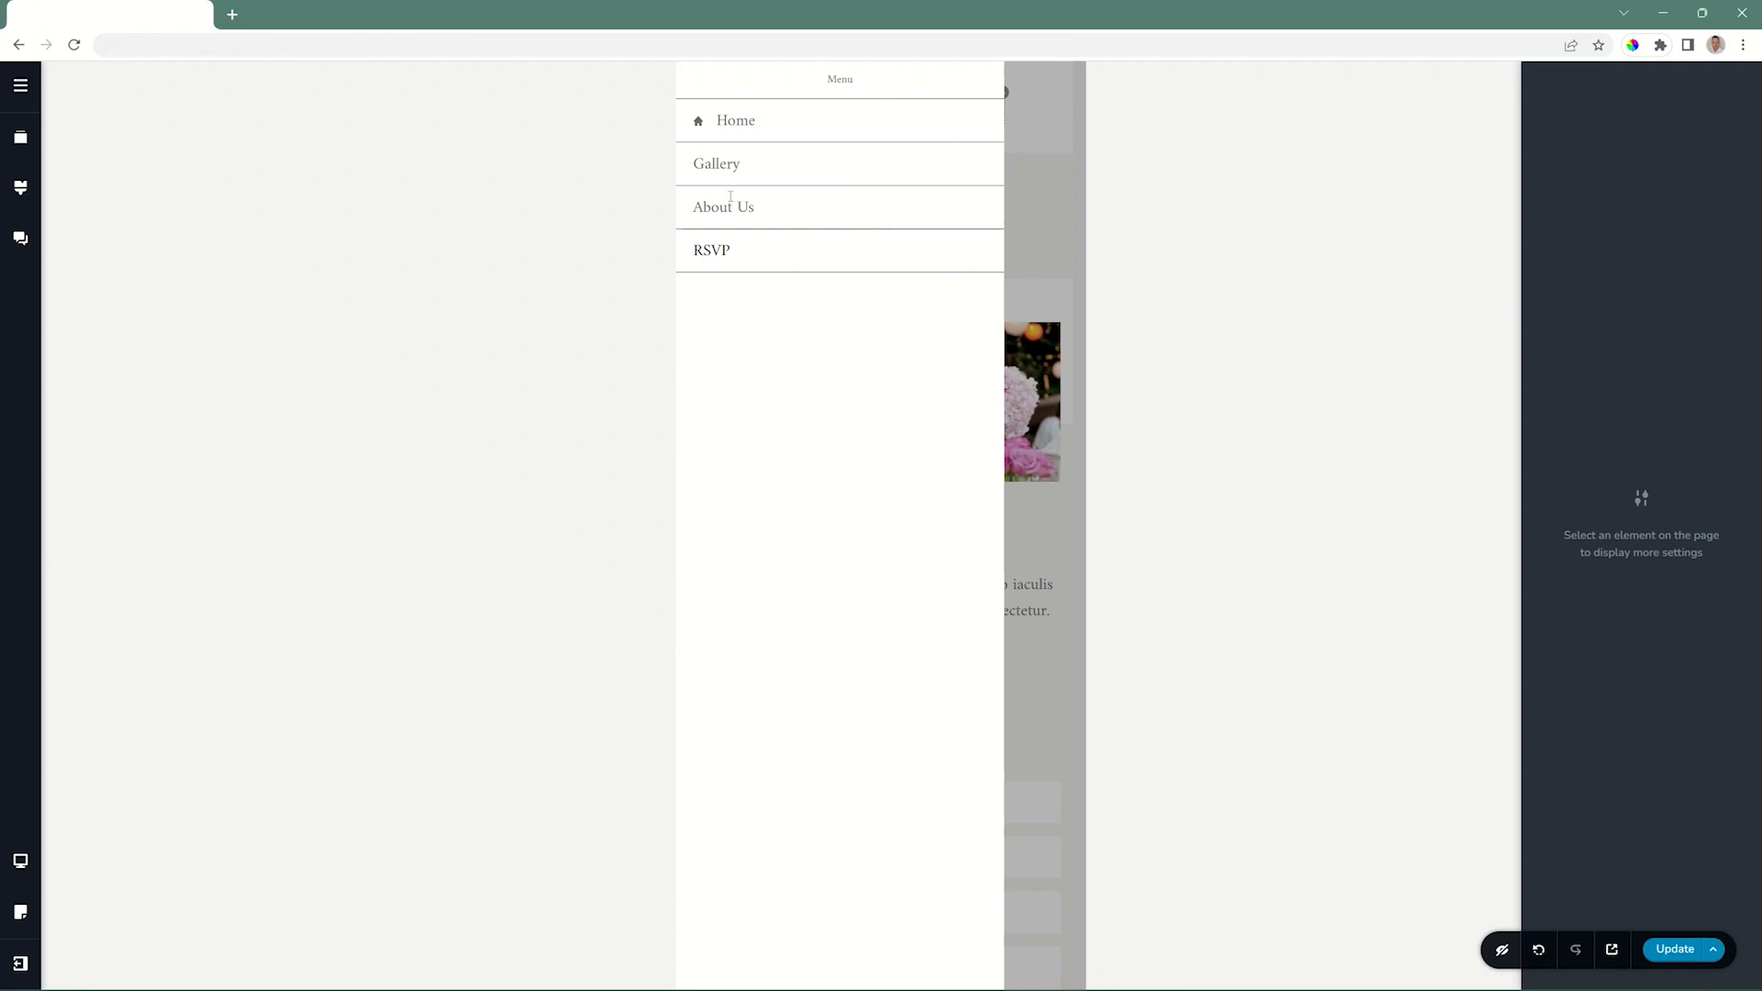
click(1044, 190)
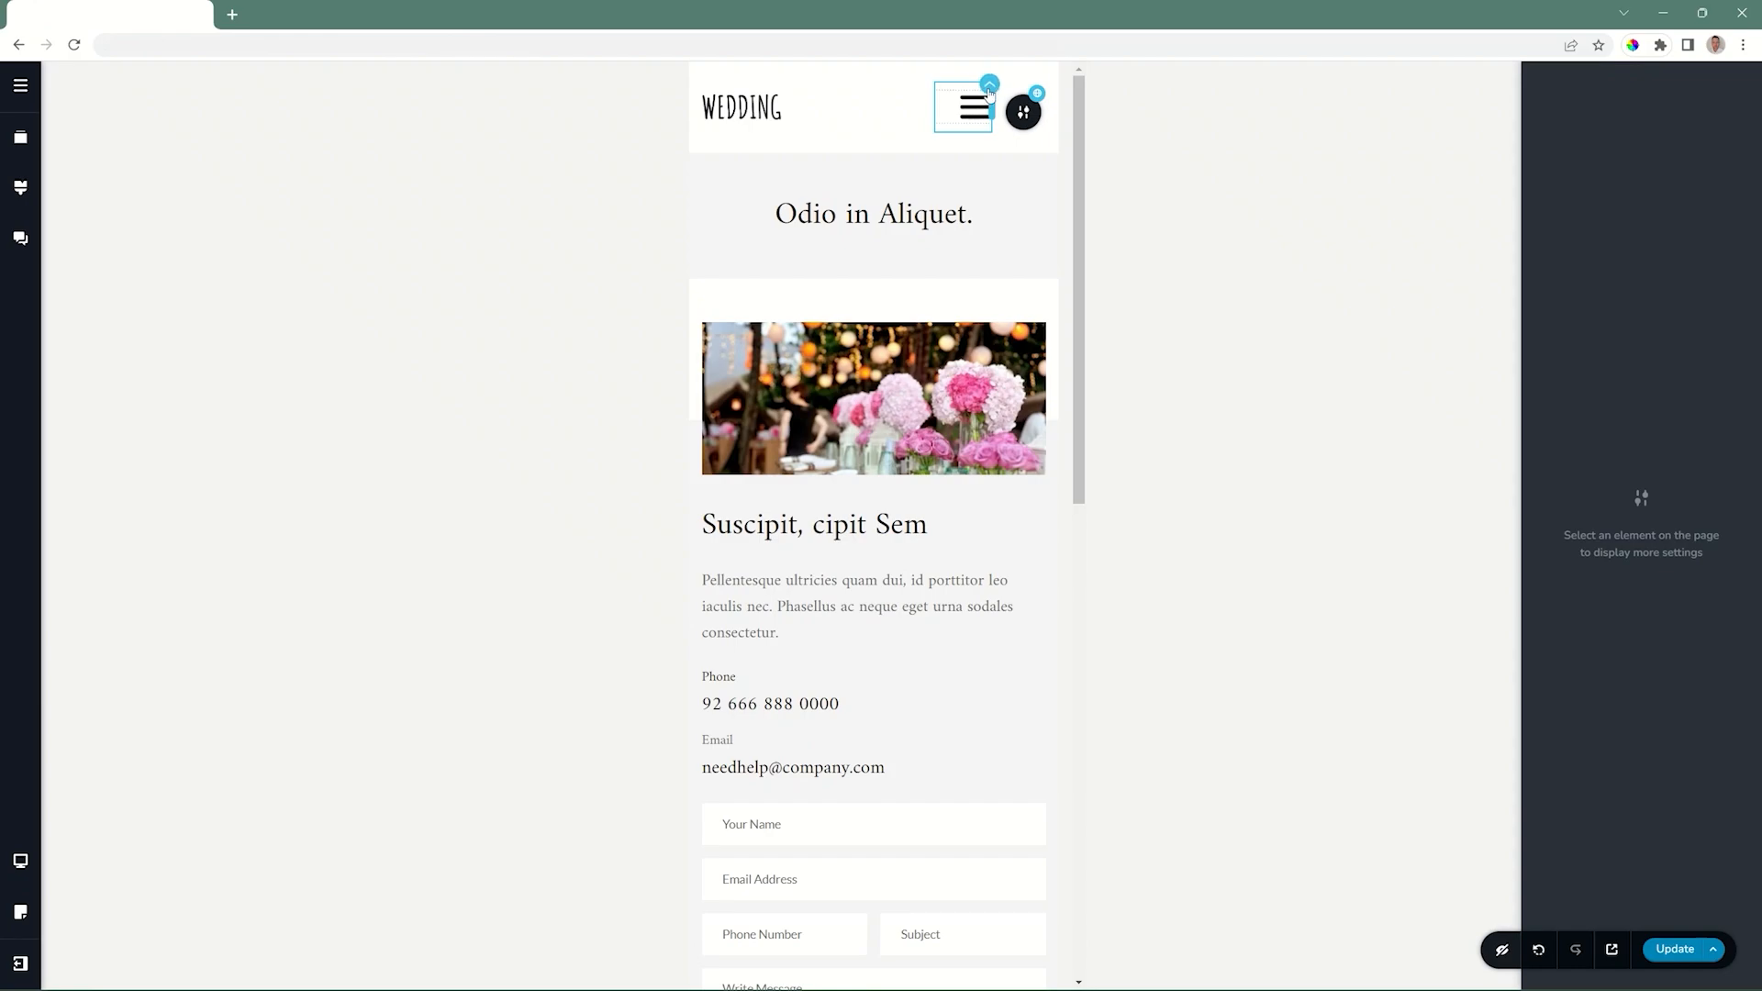
Try a top padding of 65 px on the header column that holds the hamburger menu.
click(990, 90)
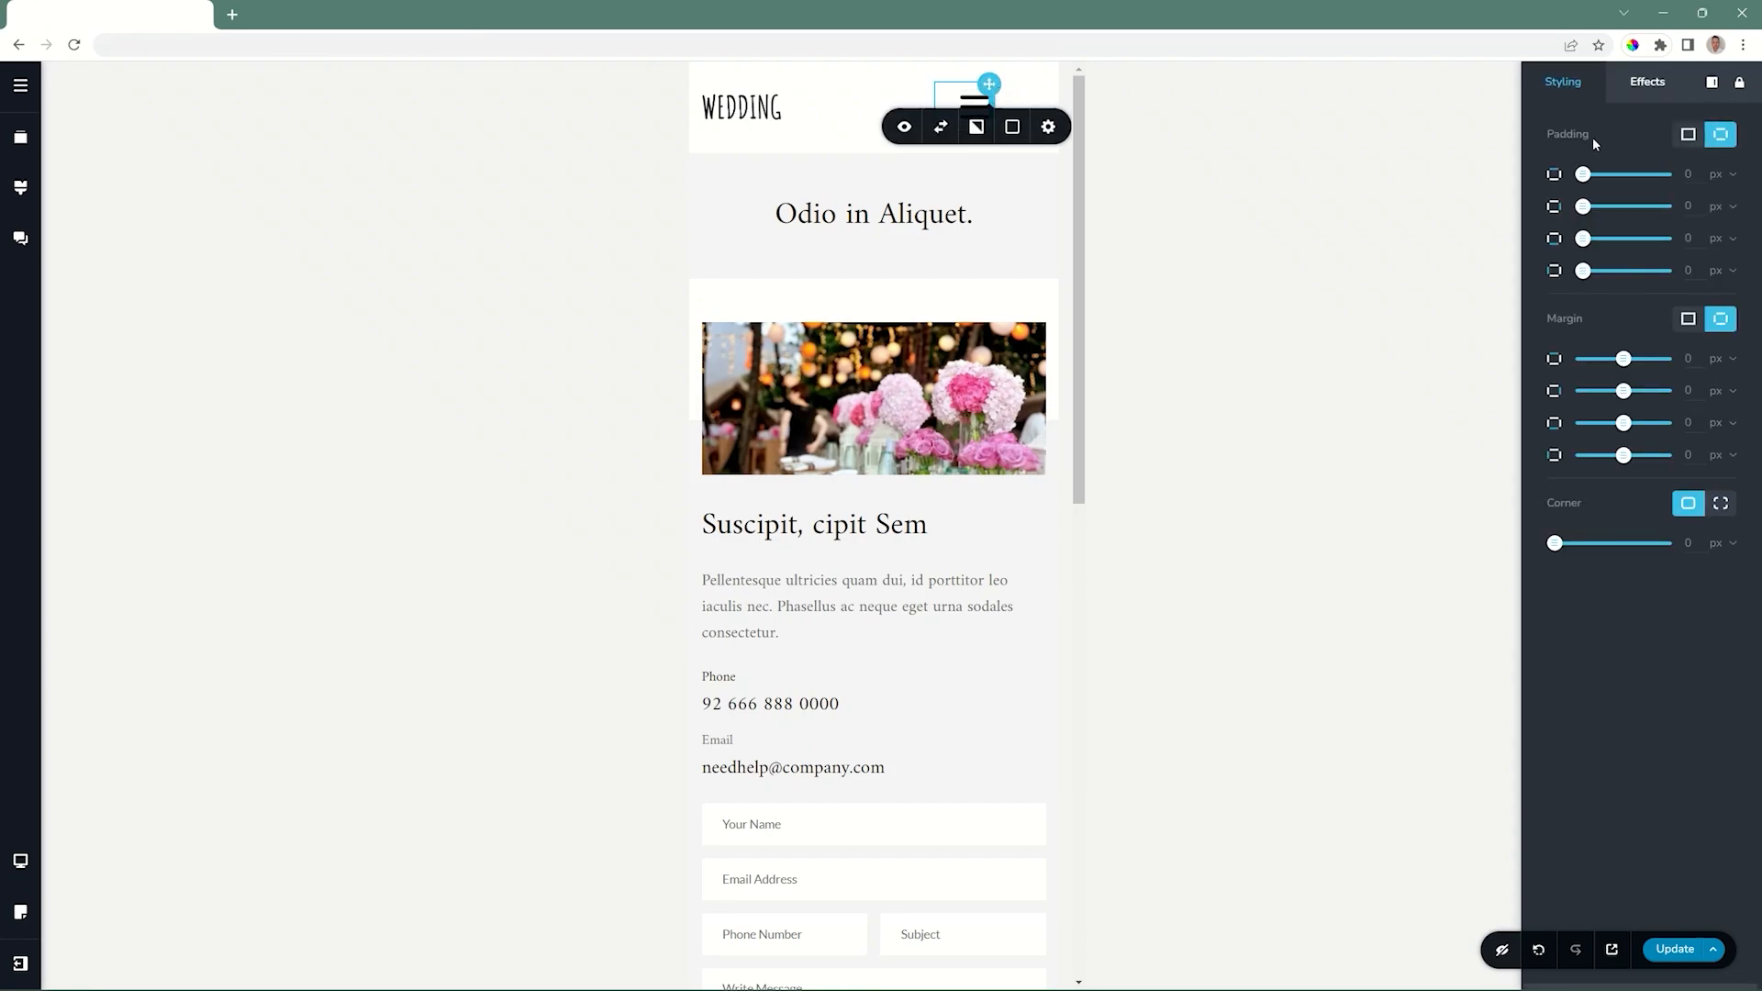
drag(1588, 179, 1637, 178)
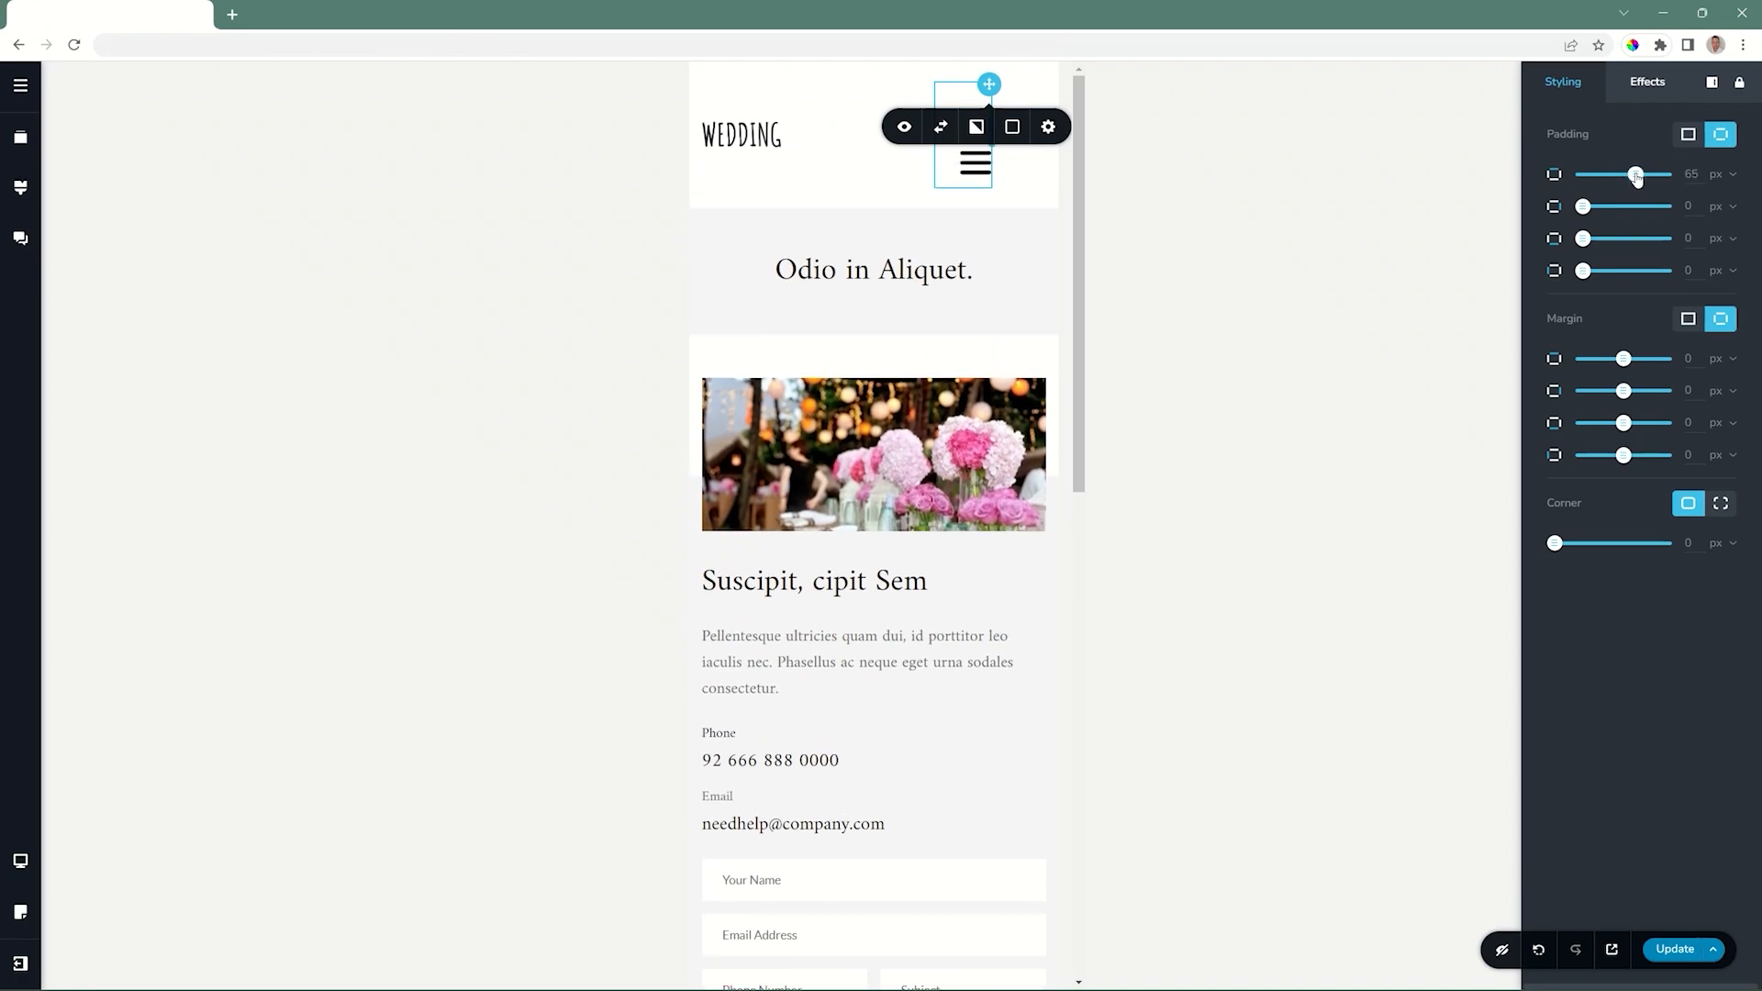
click(1037, 180)
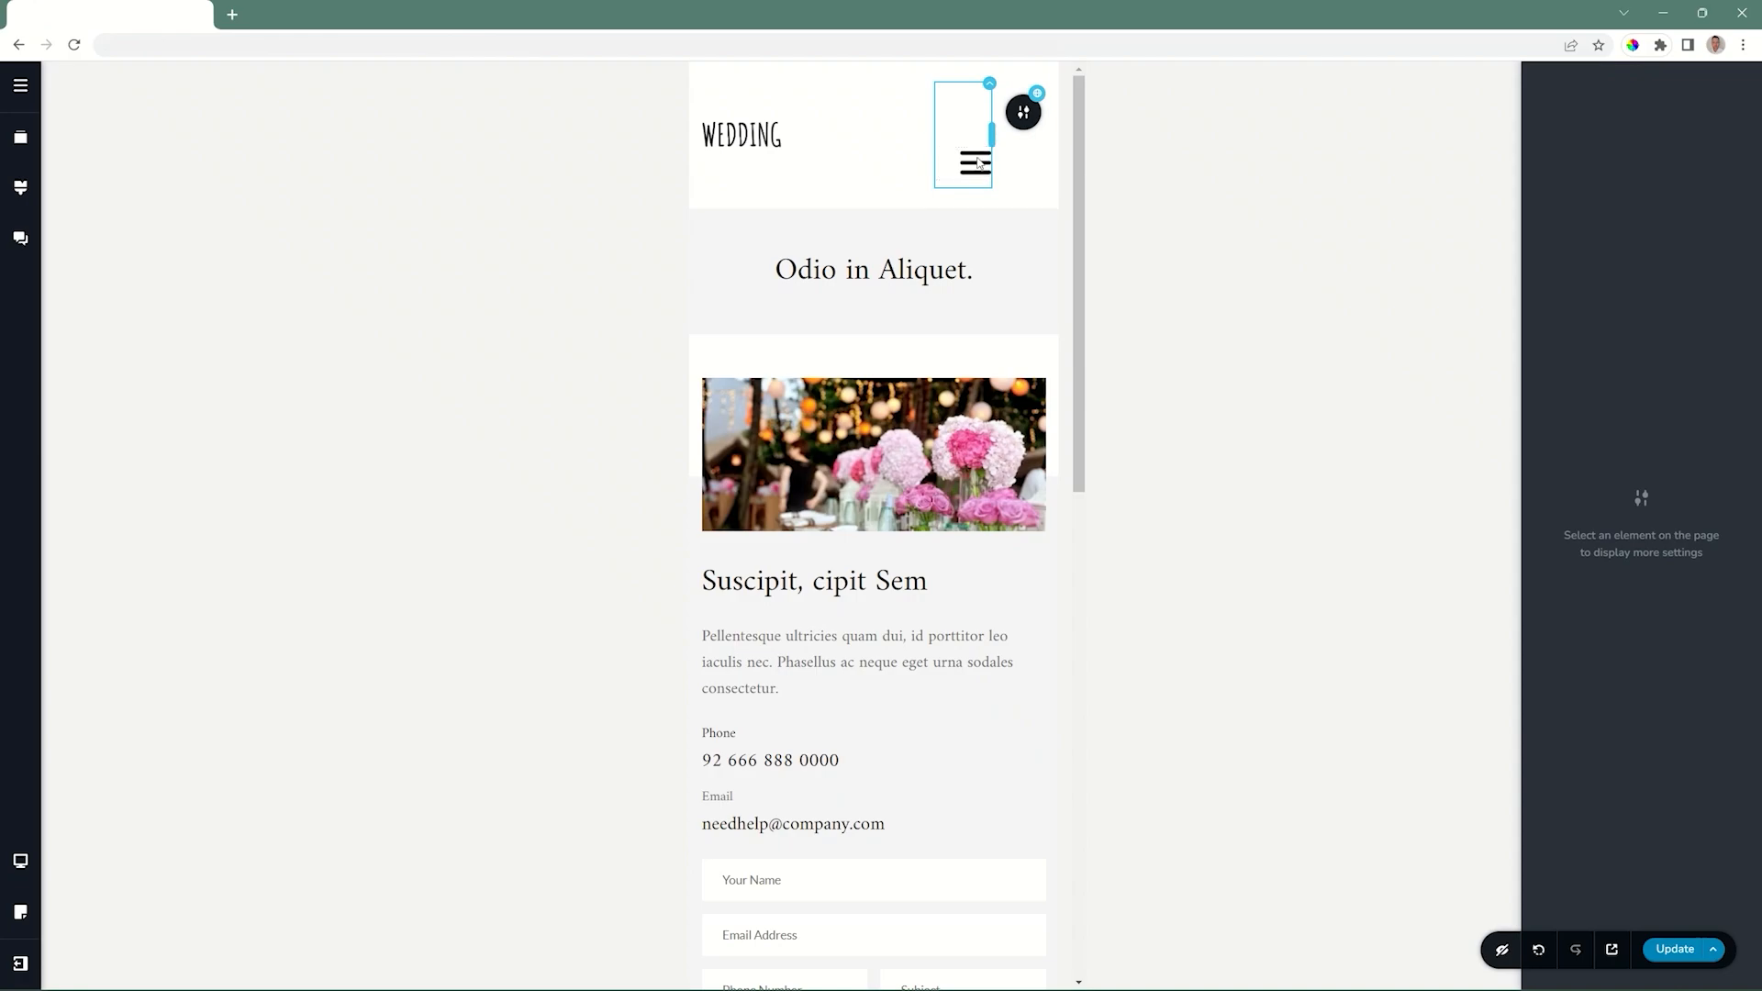
Set the hamburger icon's size to 29 and its drawer position to the right side, and check the opened drawer.
click(979, 163)
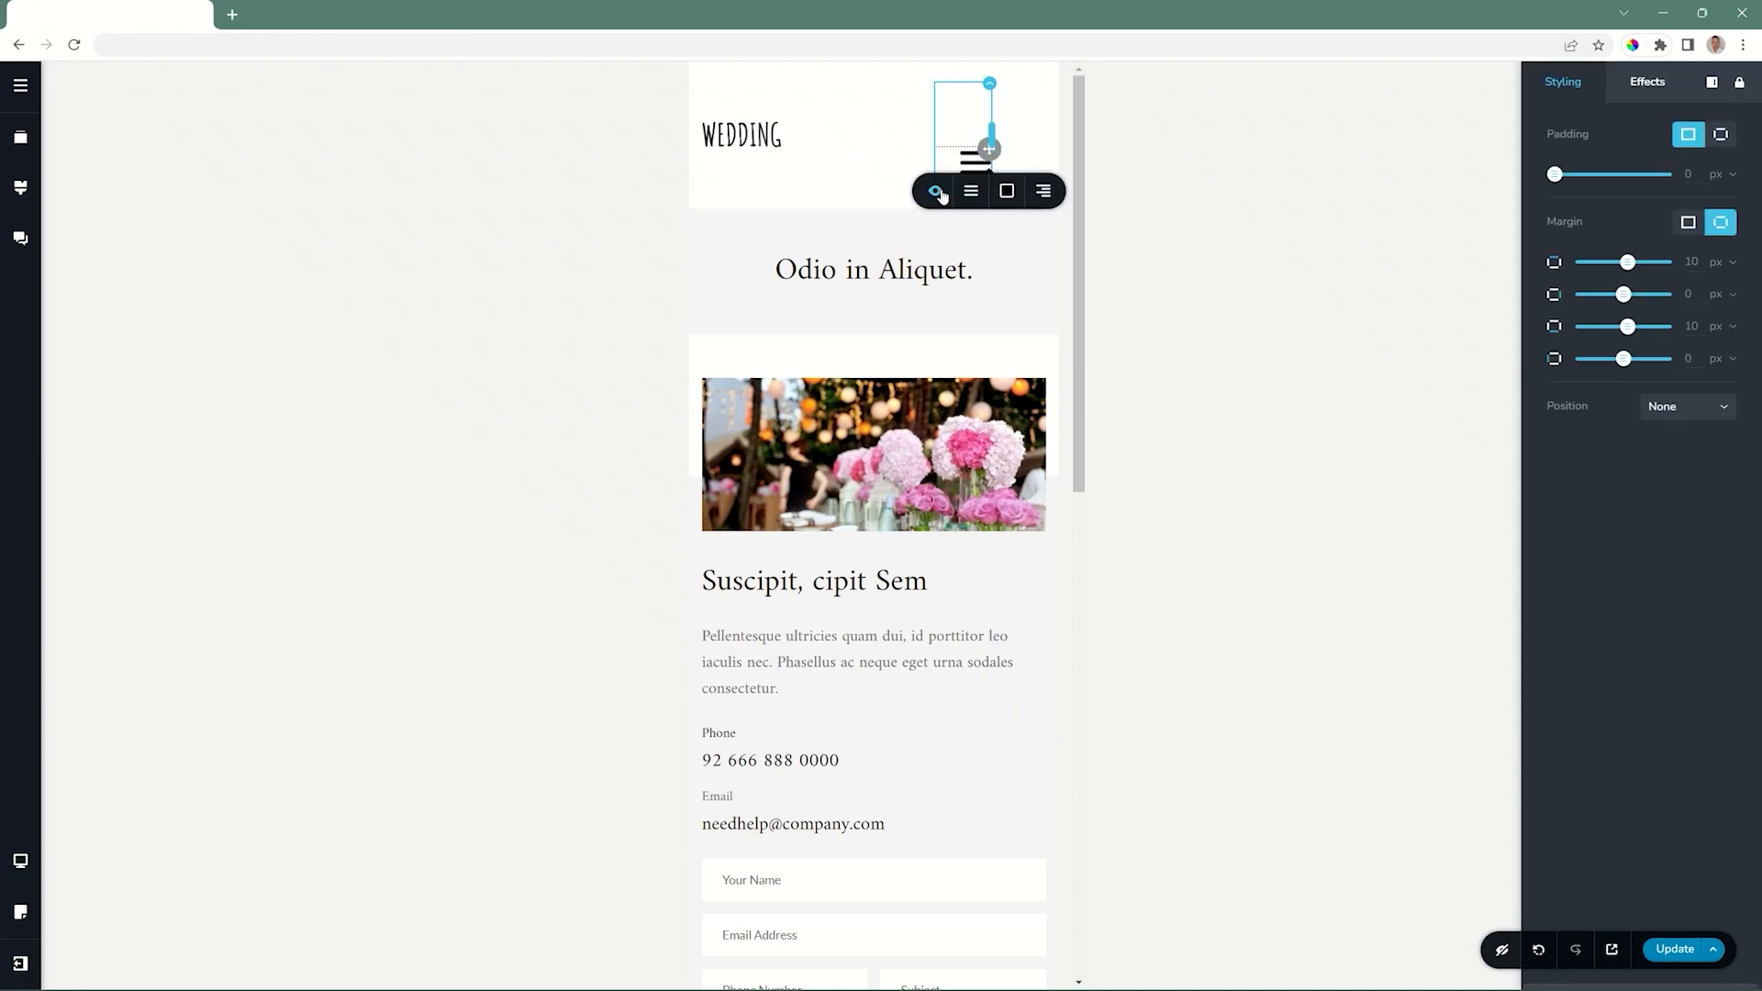
click(972, 191)
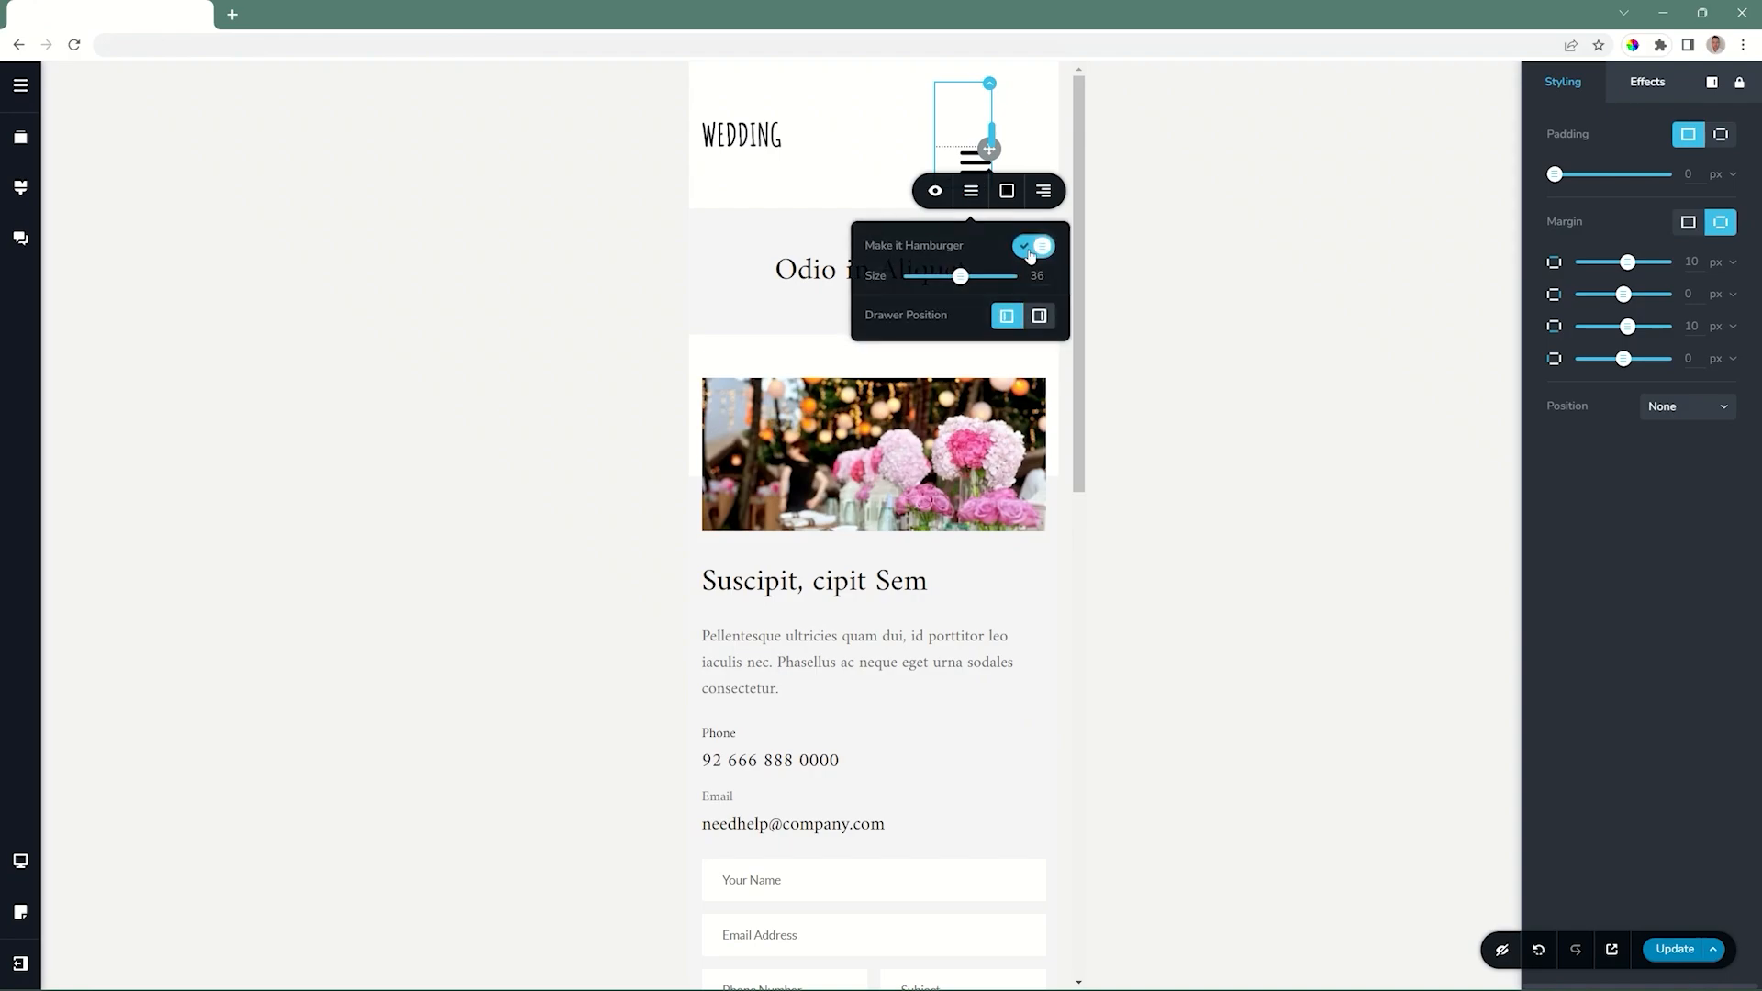
mouse_move(961, 280)
mouse_down()
mouse_move(980, 277)
mouse_move(948, 277)
mouse_up()
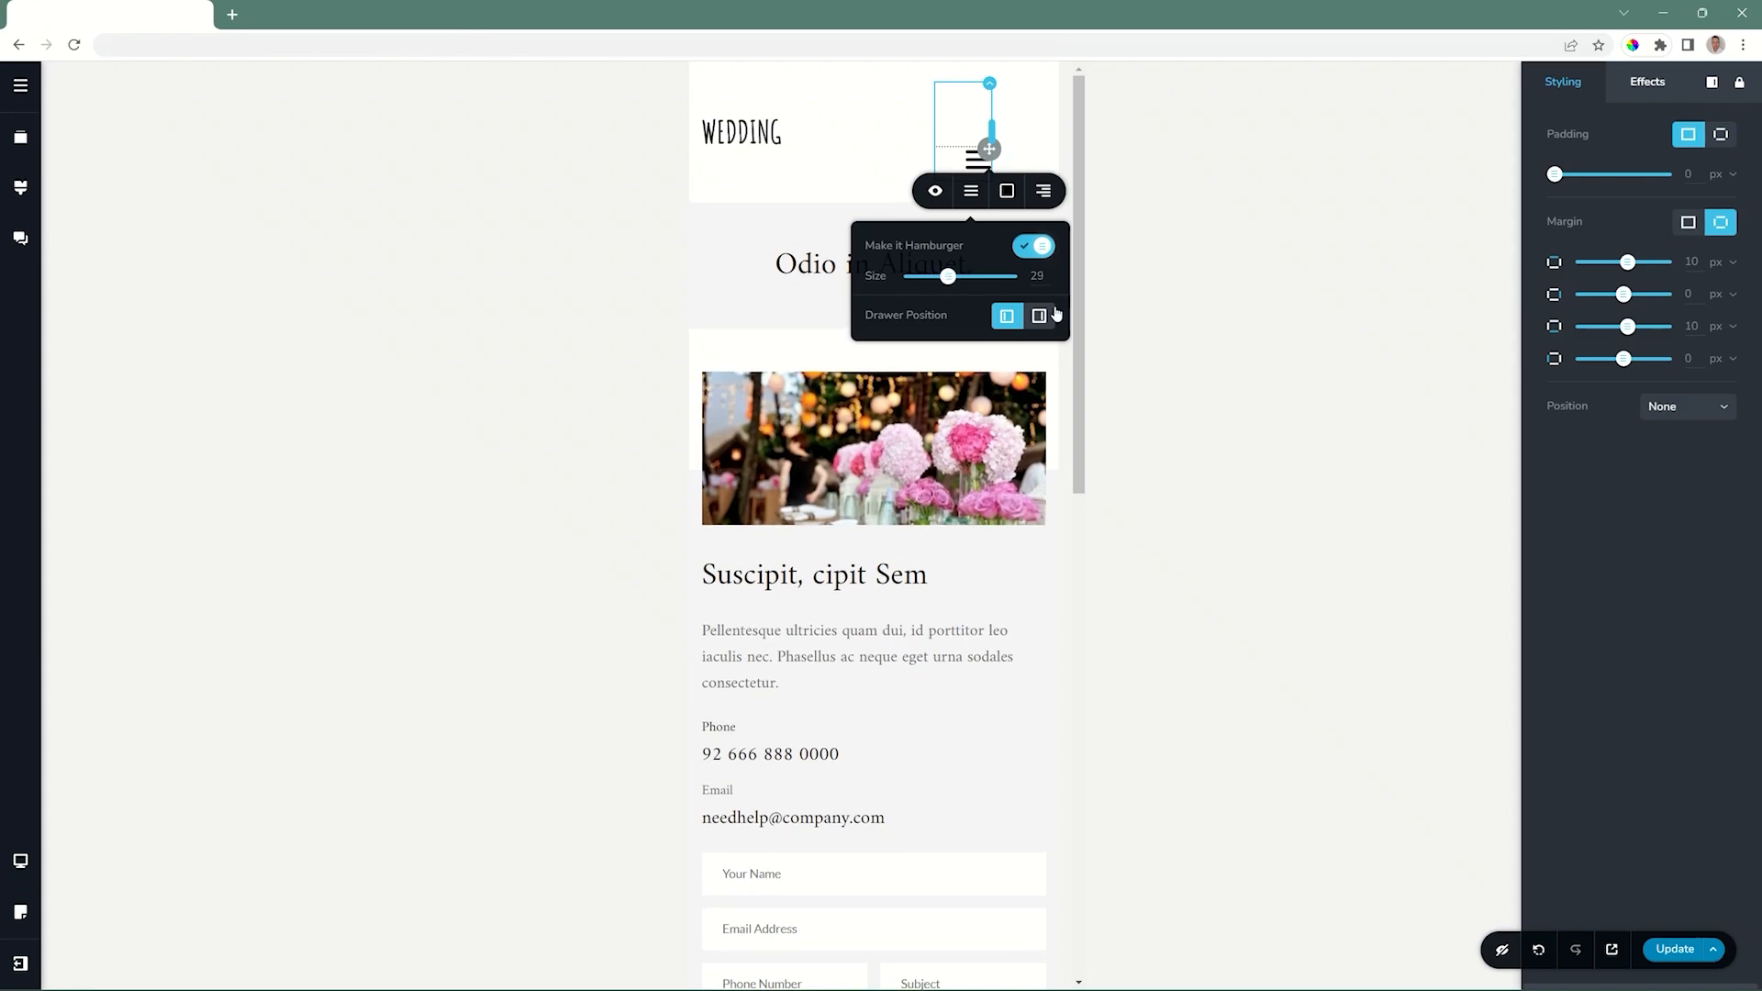
click(1039, 317)
click(1006, 316)
click(1035, 319)
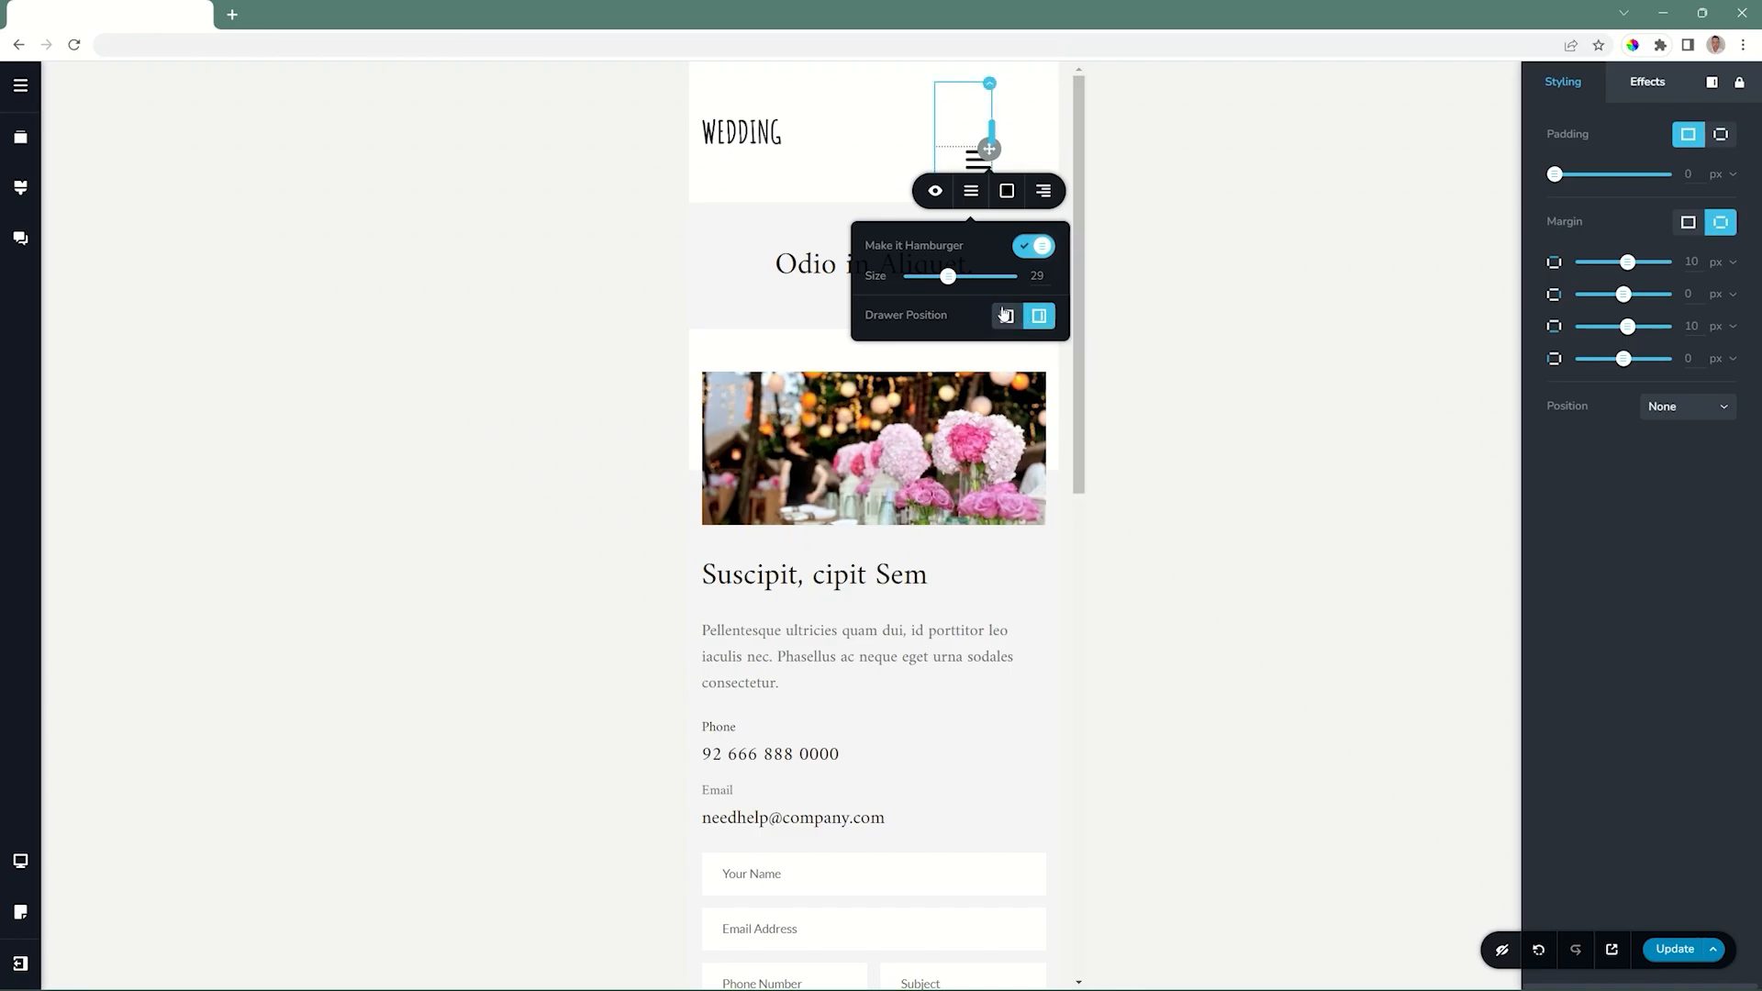
click(822, 177)
click(980, 161)
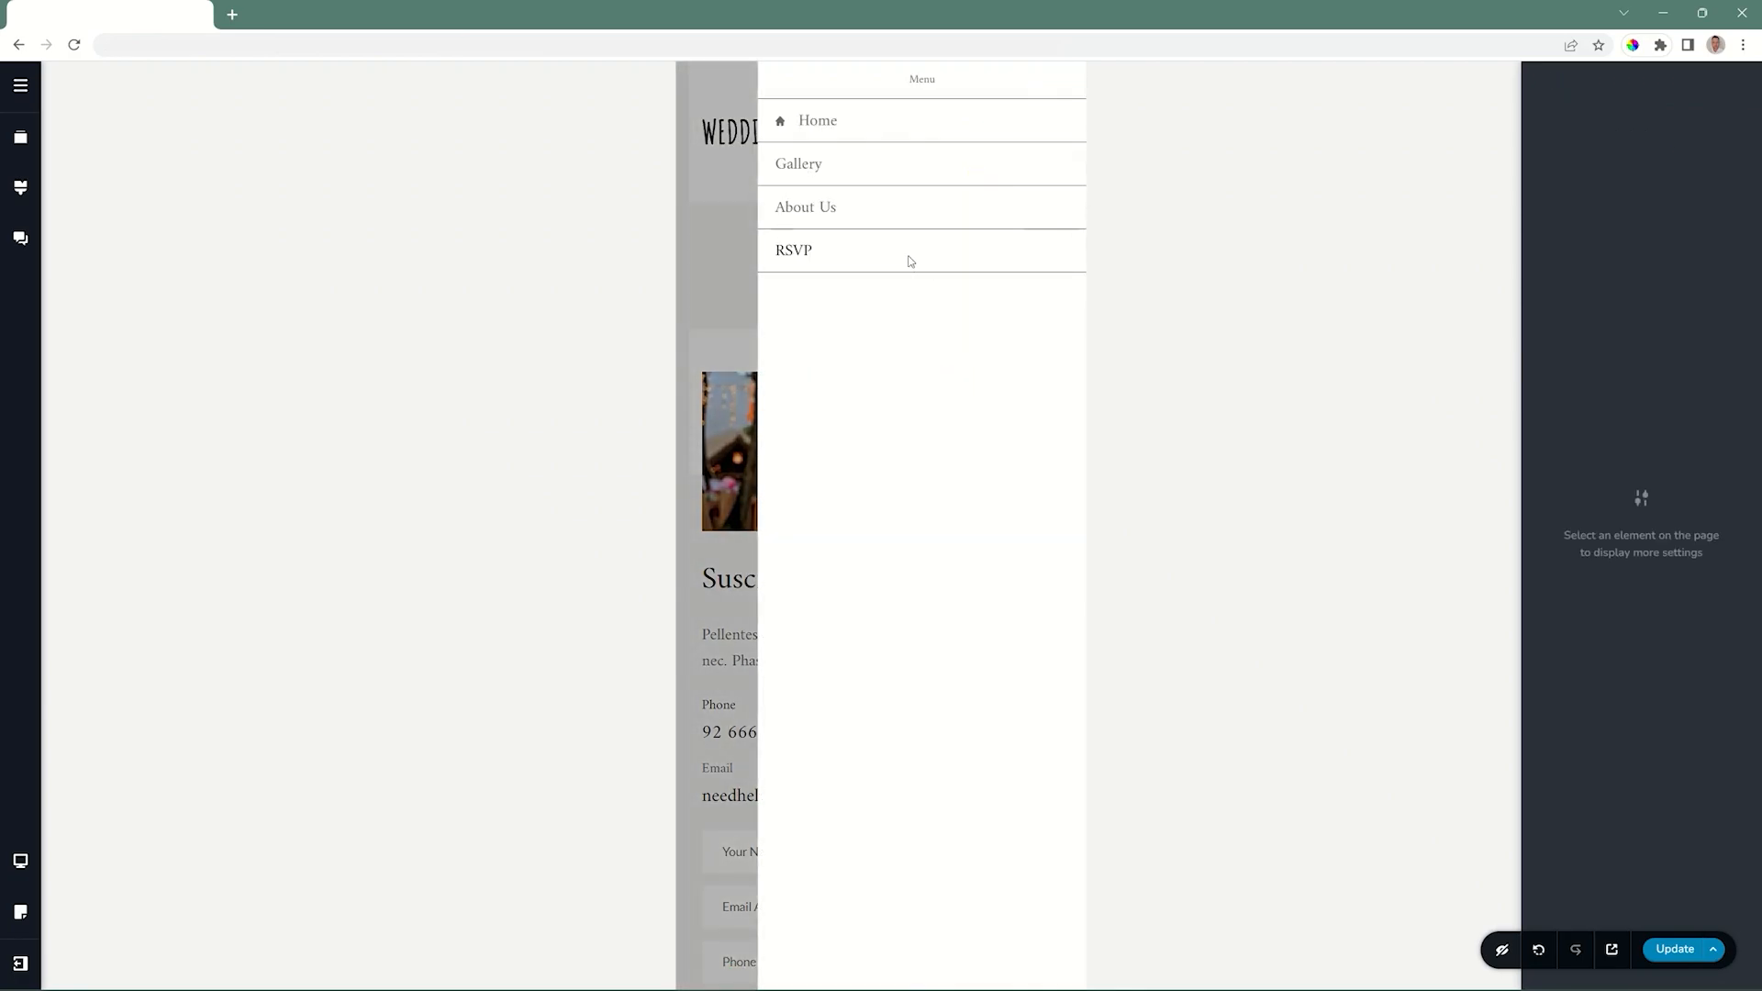
click(733, 266)
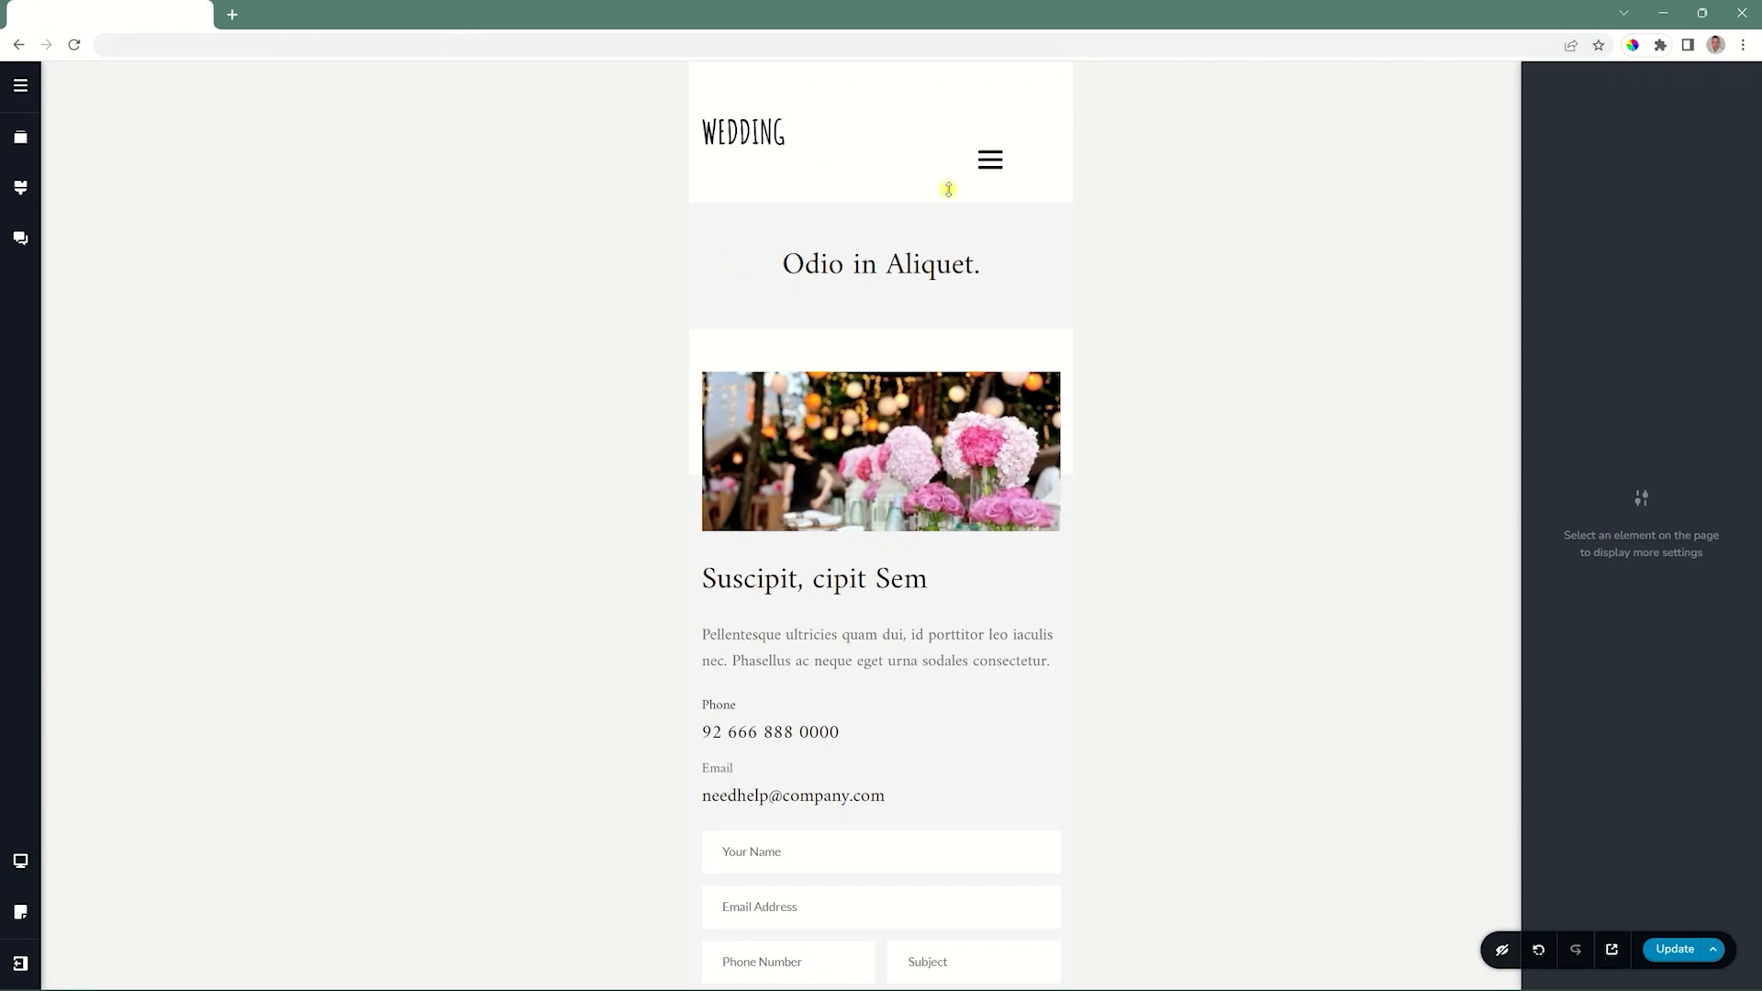
Colour the hamburger icon teal #05CAB6 and reset the top padding of its header column to 0 px.
click(981, 154)
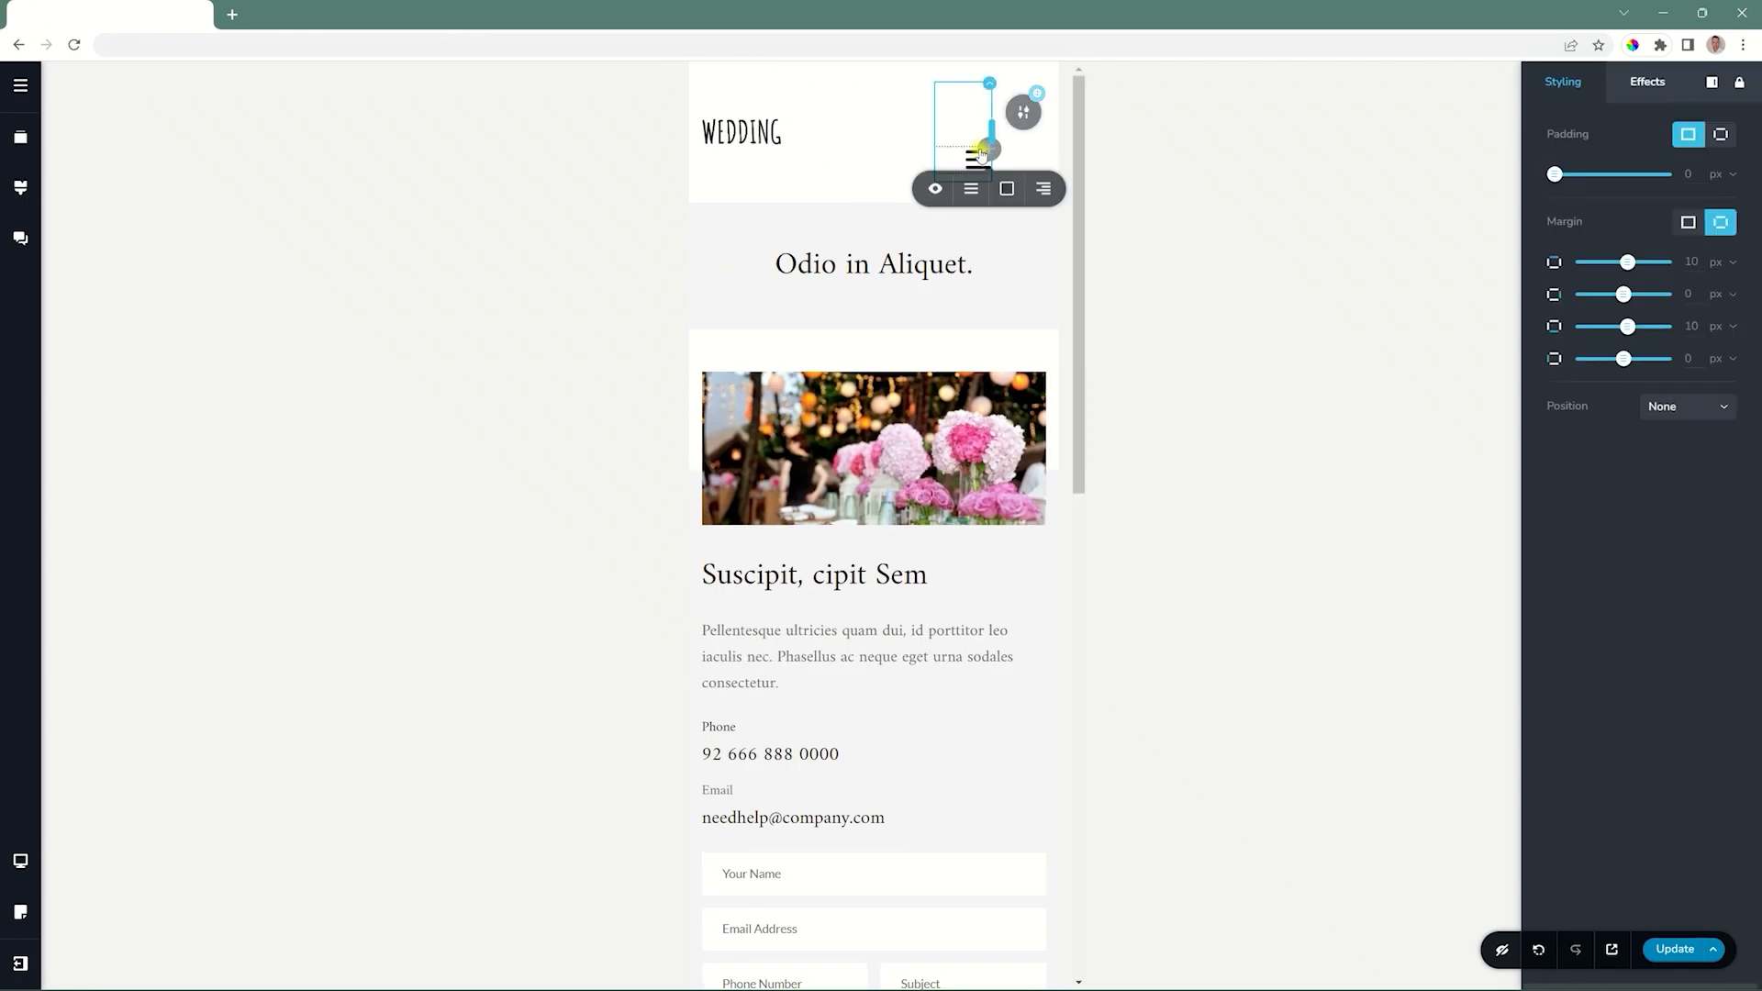
click(1009, 194)
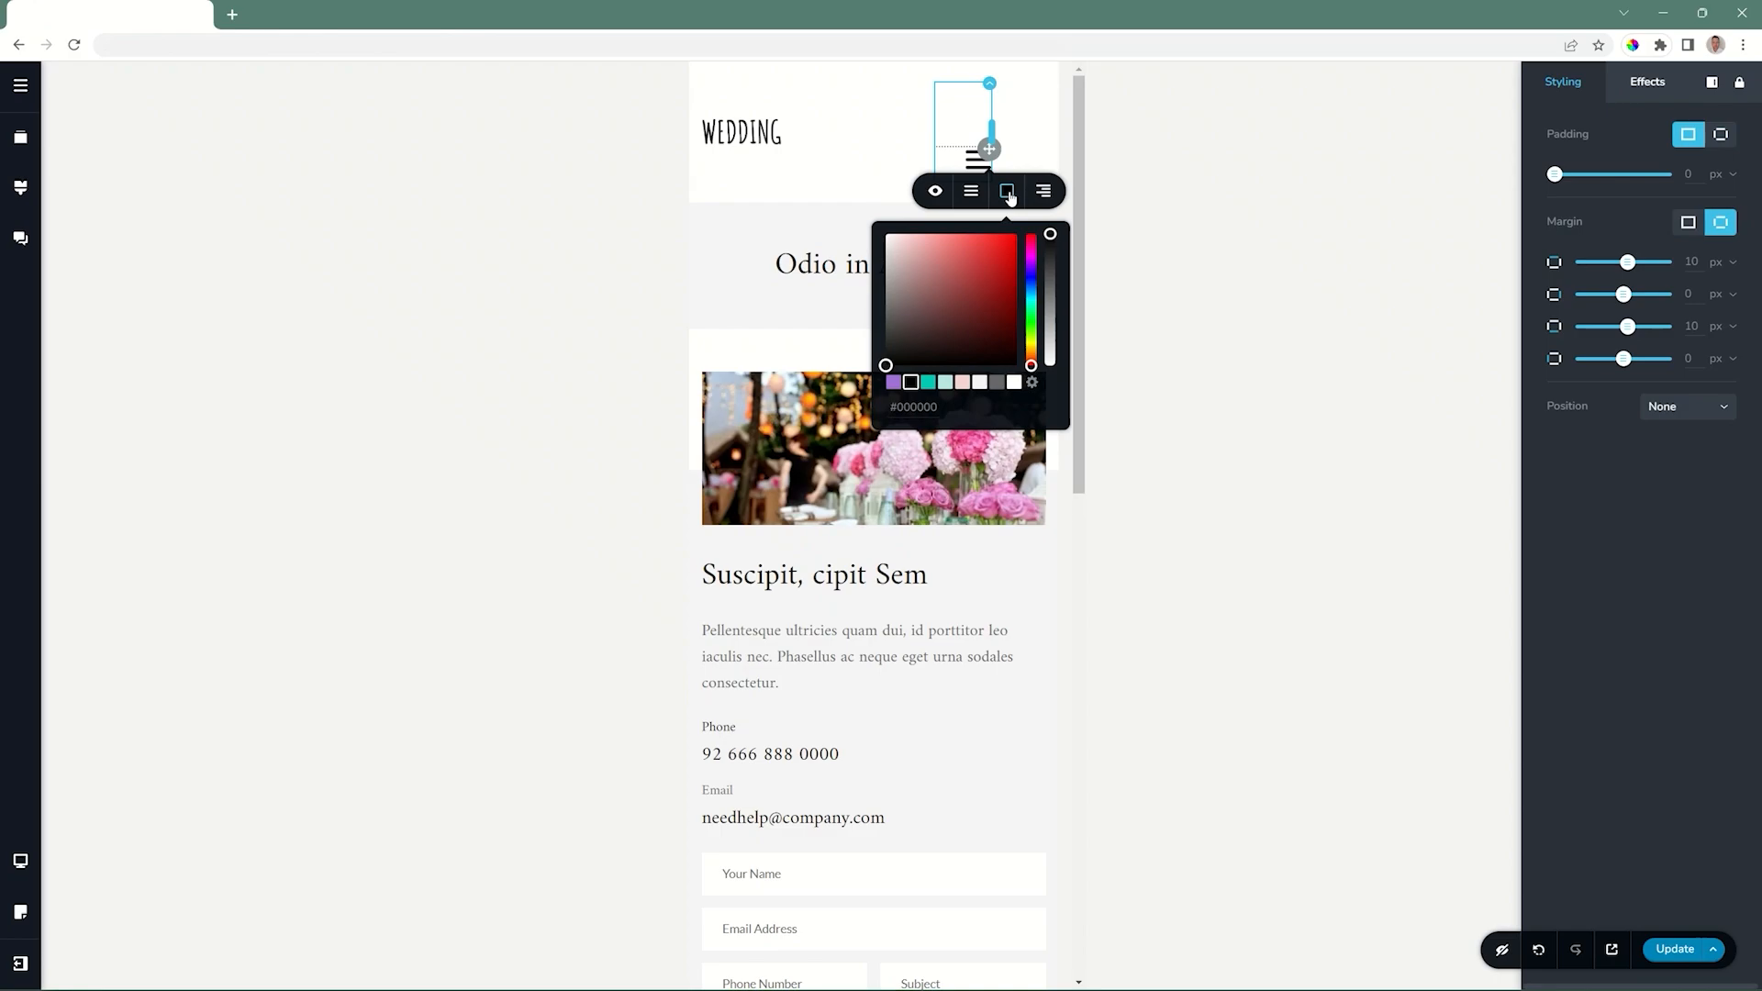
click(927, 384)
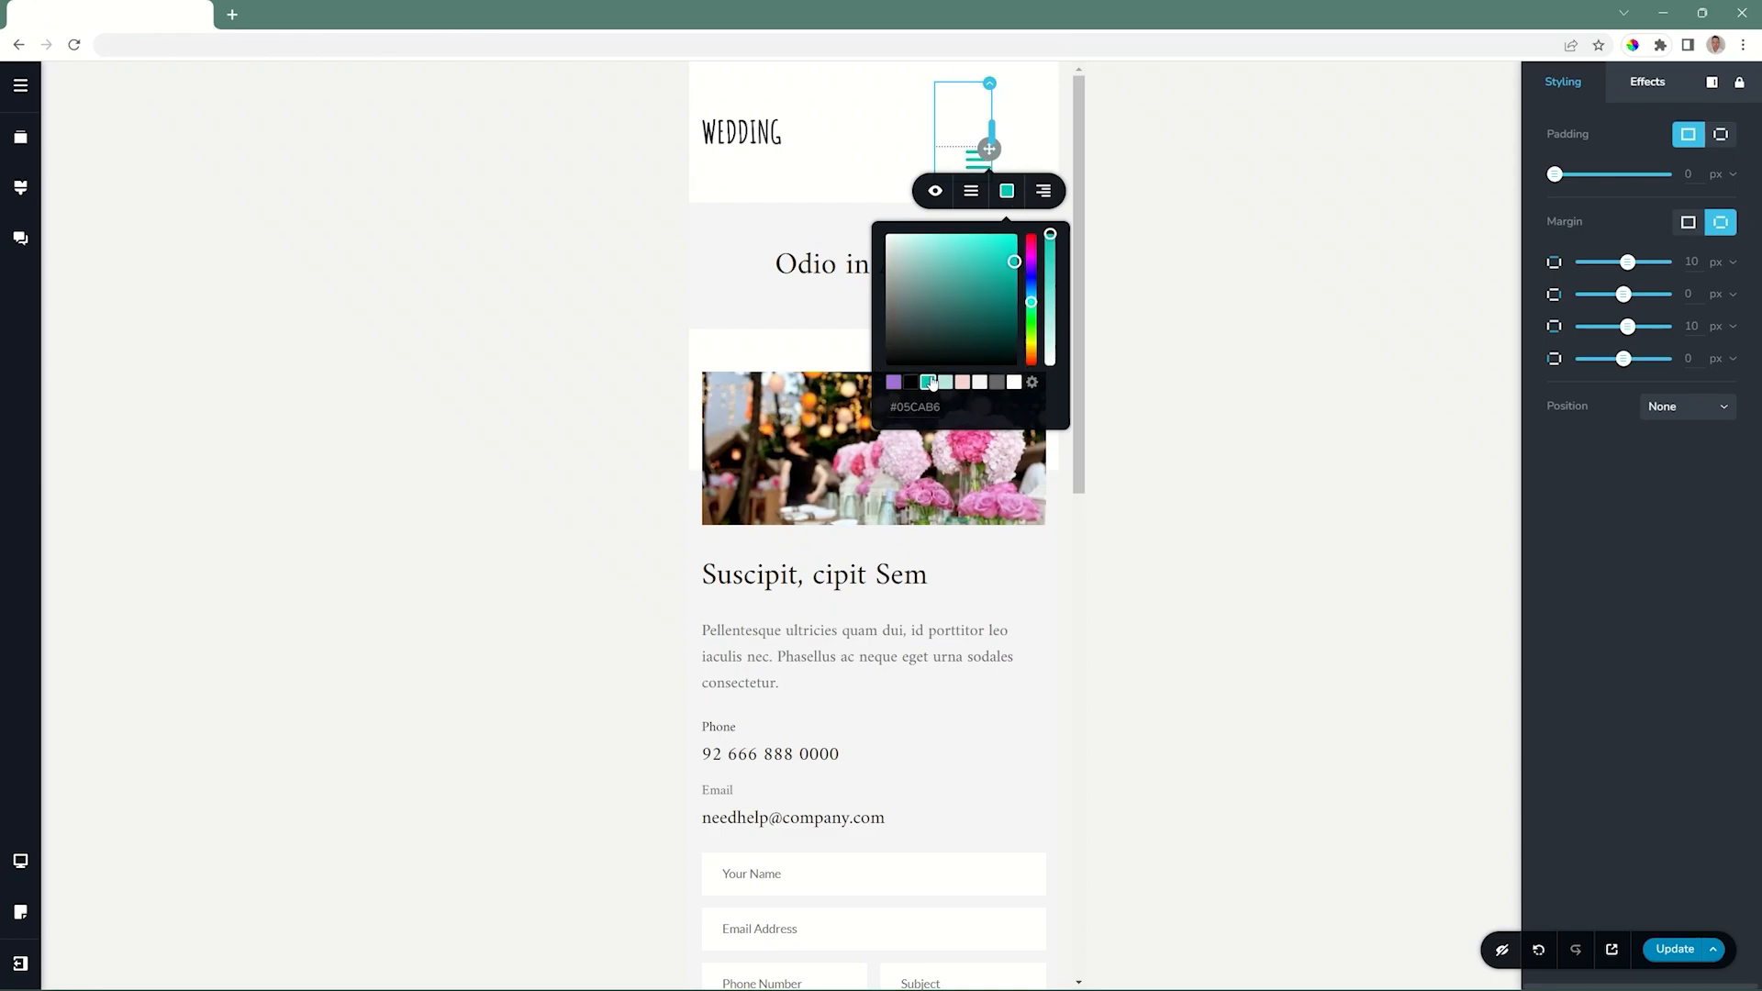
click(976, 165)
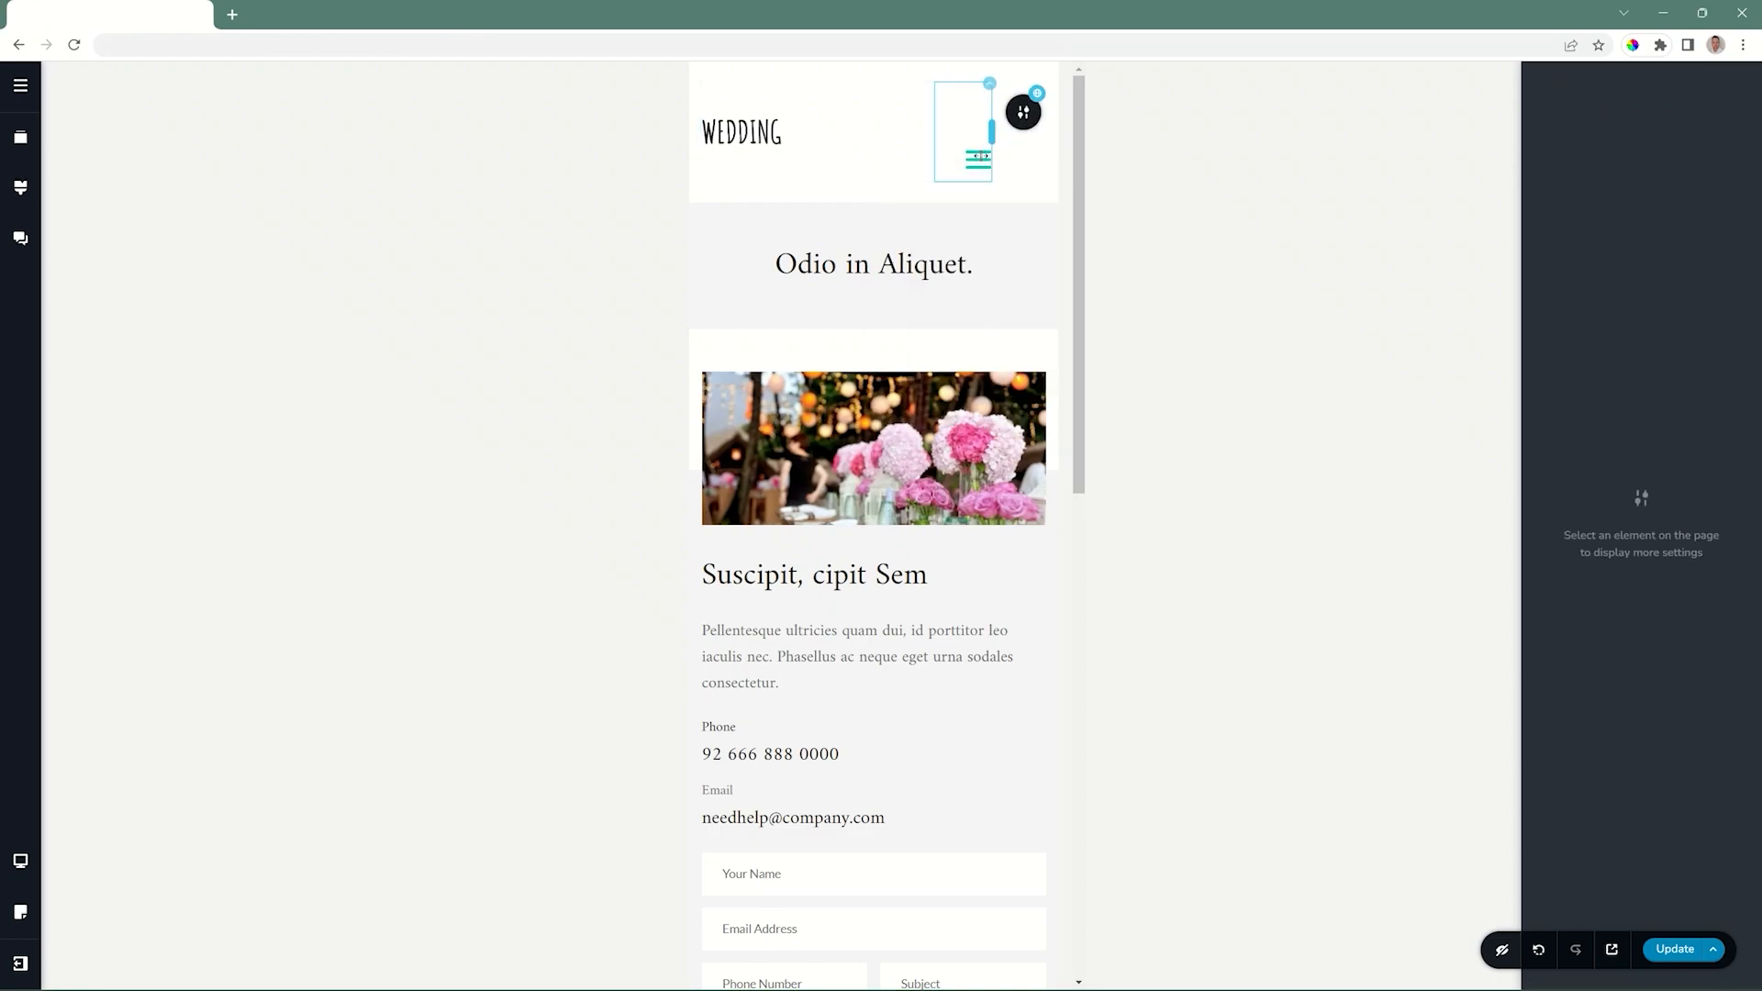
click(988, 87)
drag(1627, 177, 1581, 176)
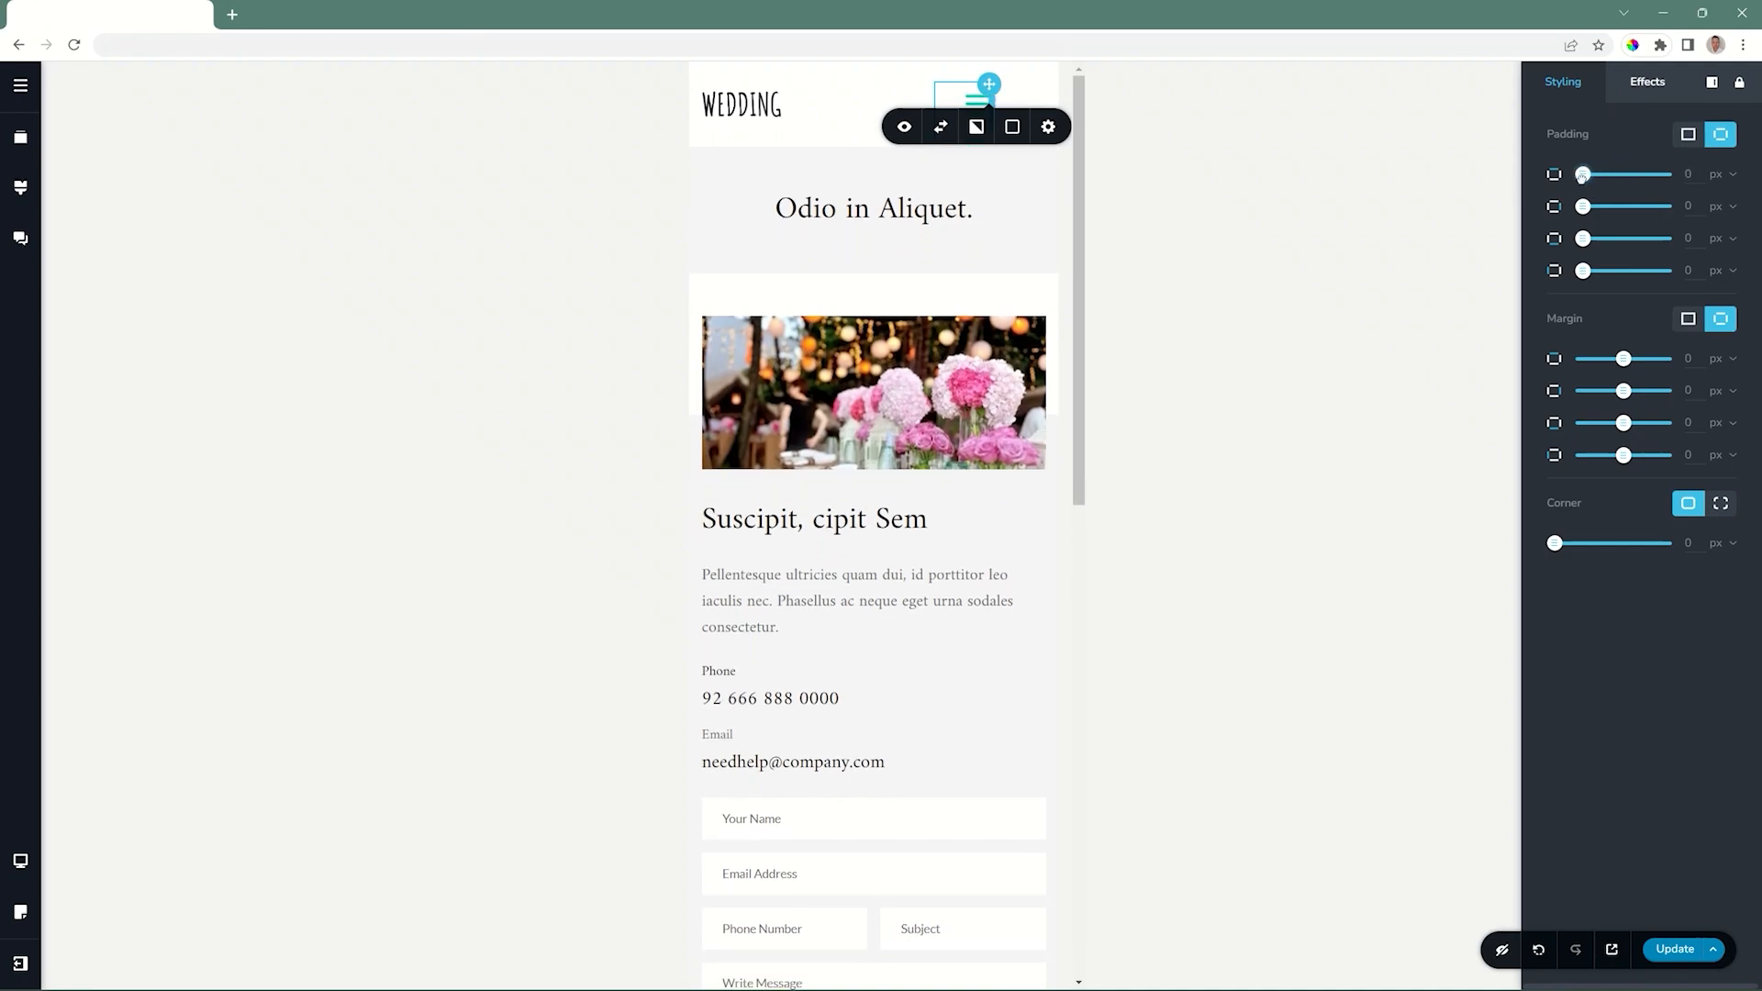
Reduce the font size of the page links in the mobile menu drawer by one step through the Home item's typography.
click(974, 101)
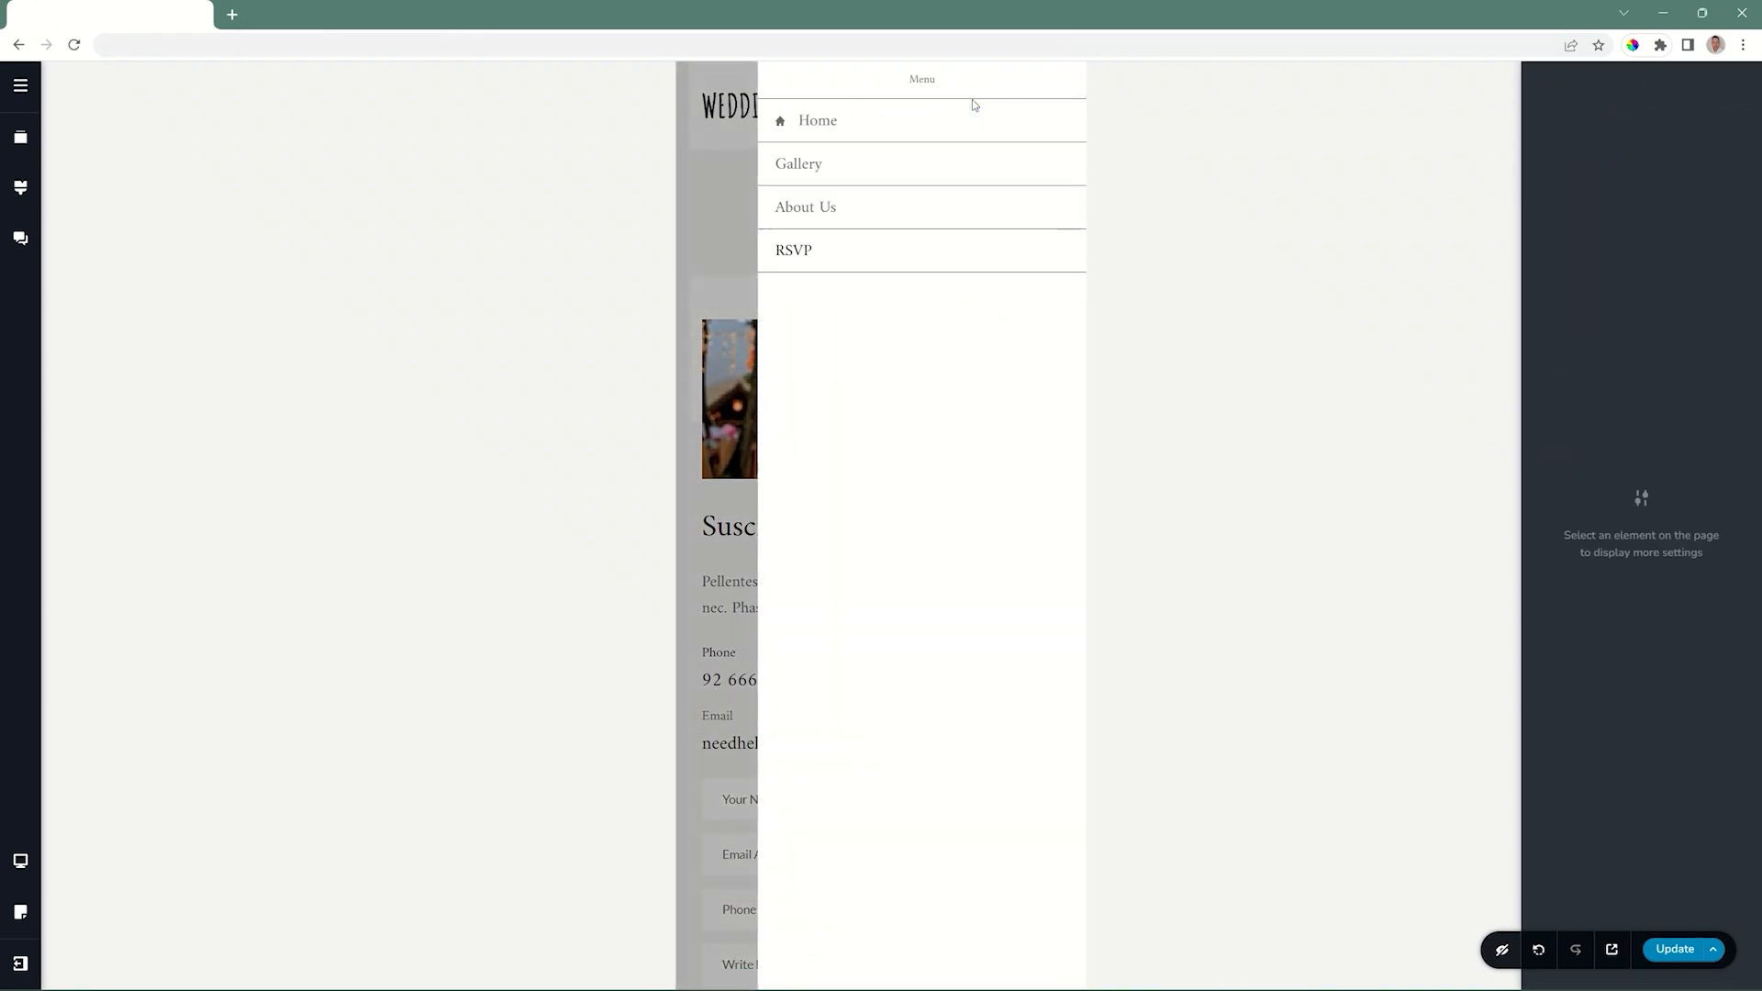
click(804, 164)
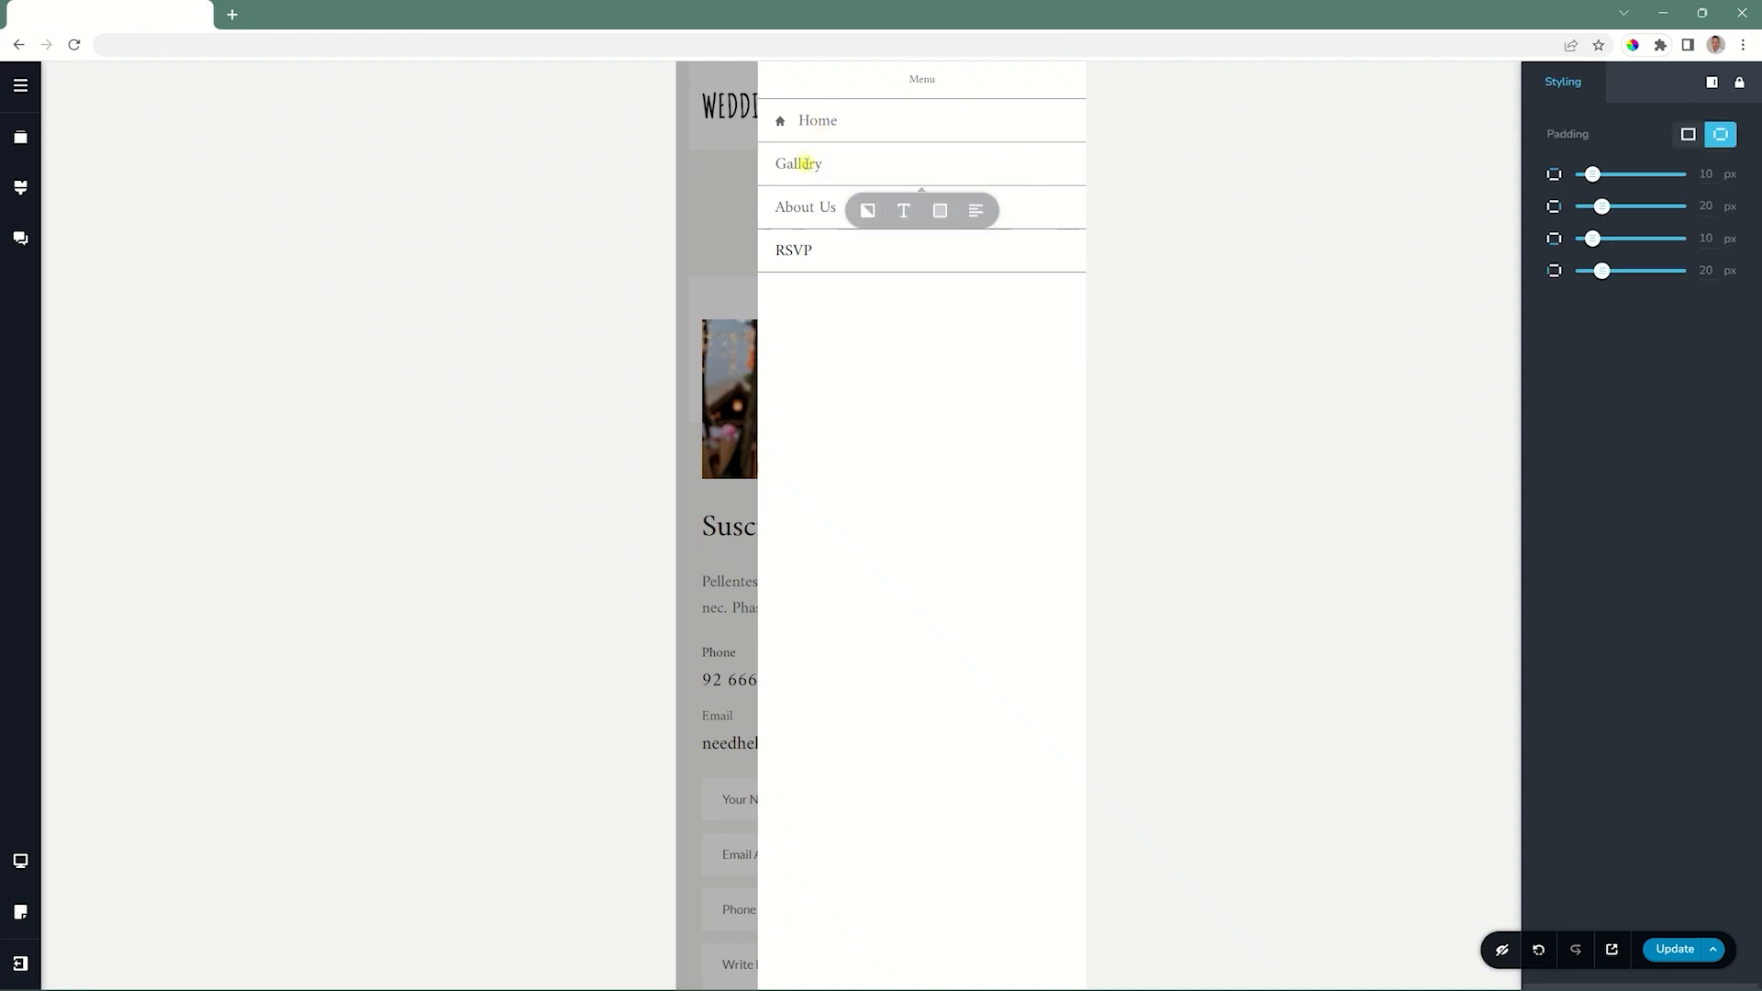
click(789, 252)
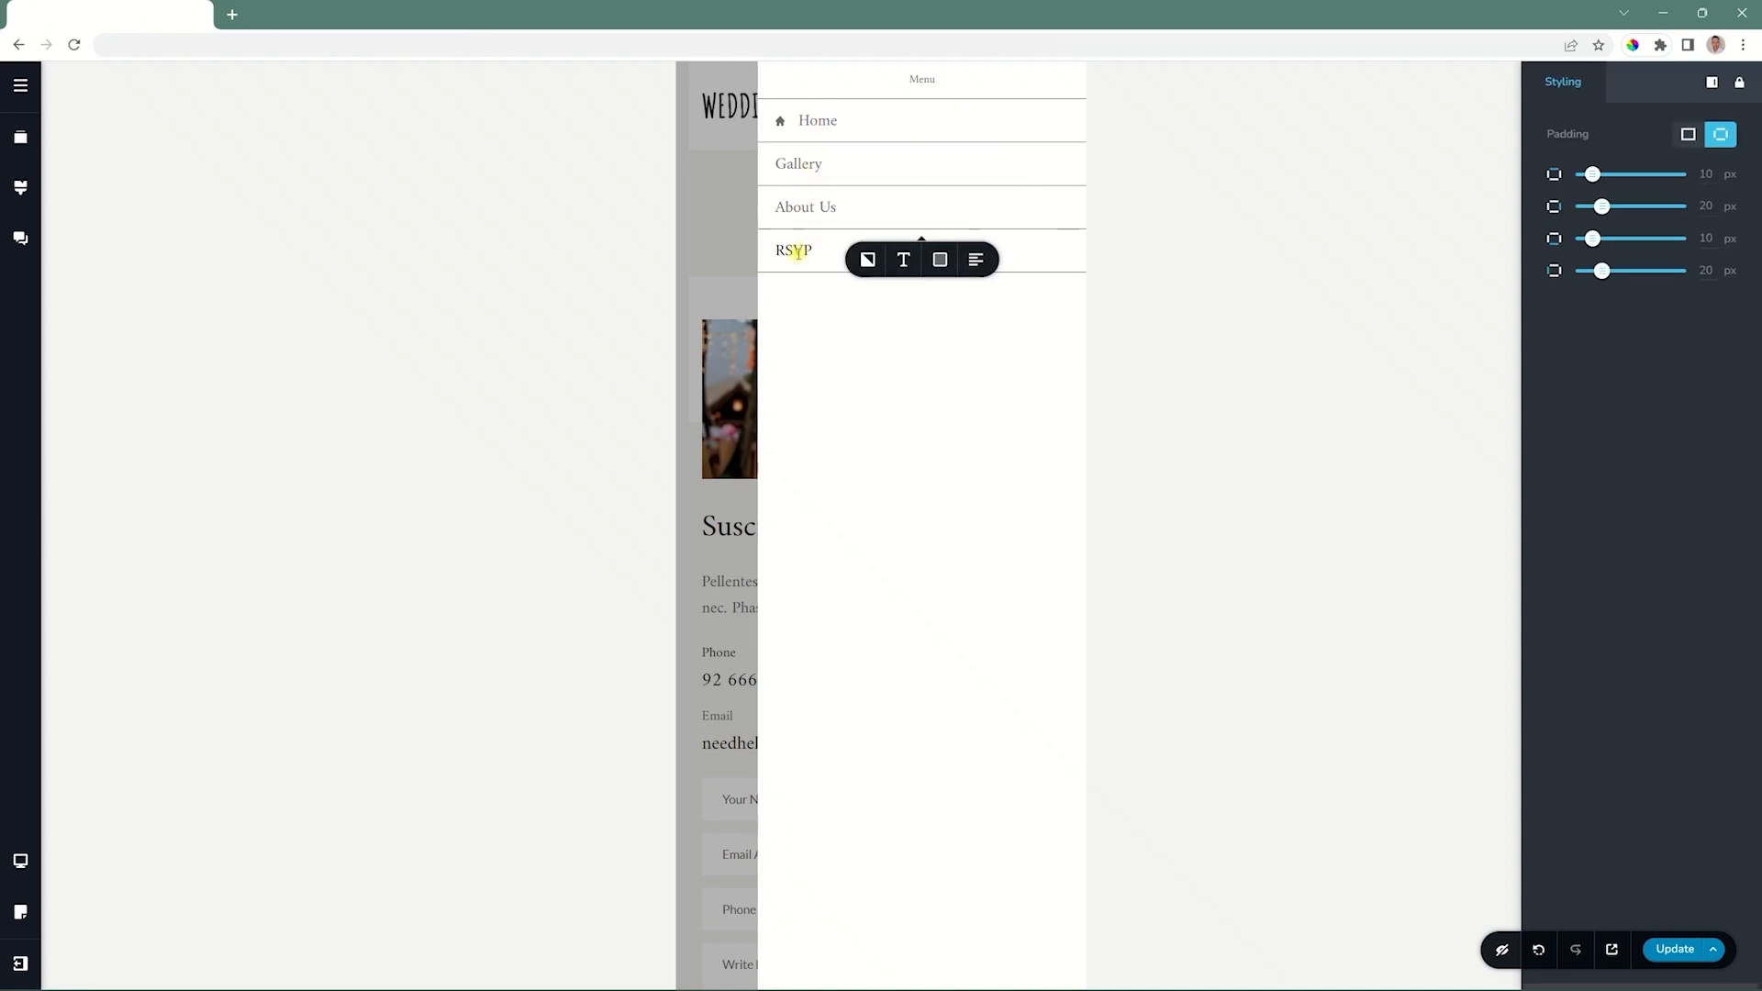
click(814, 123)
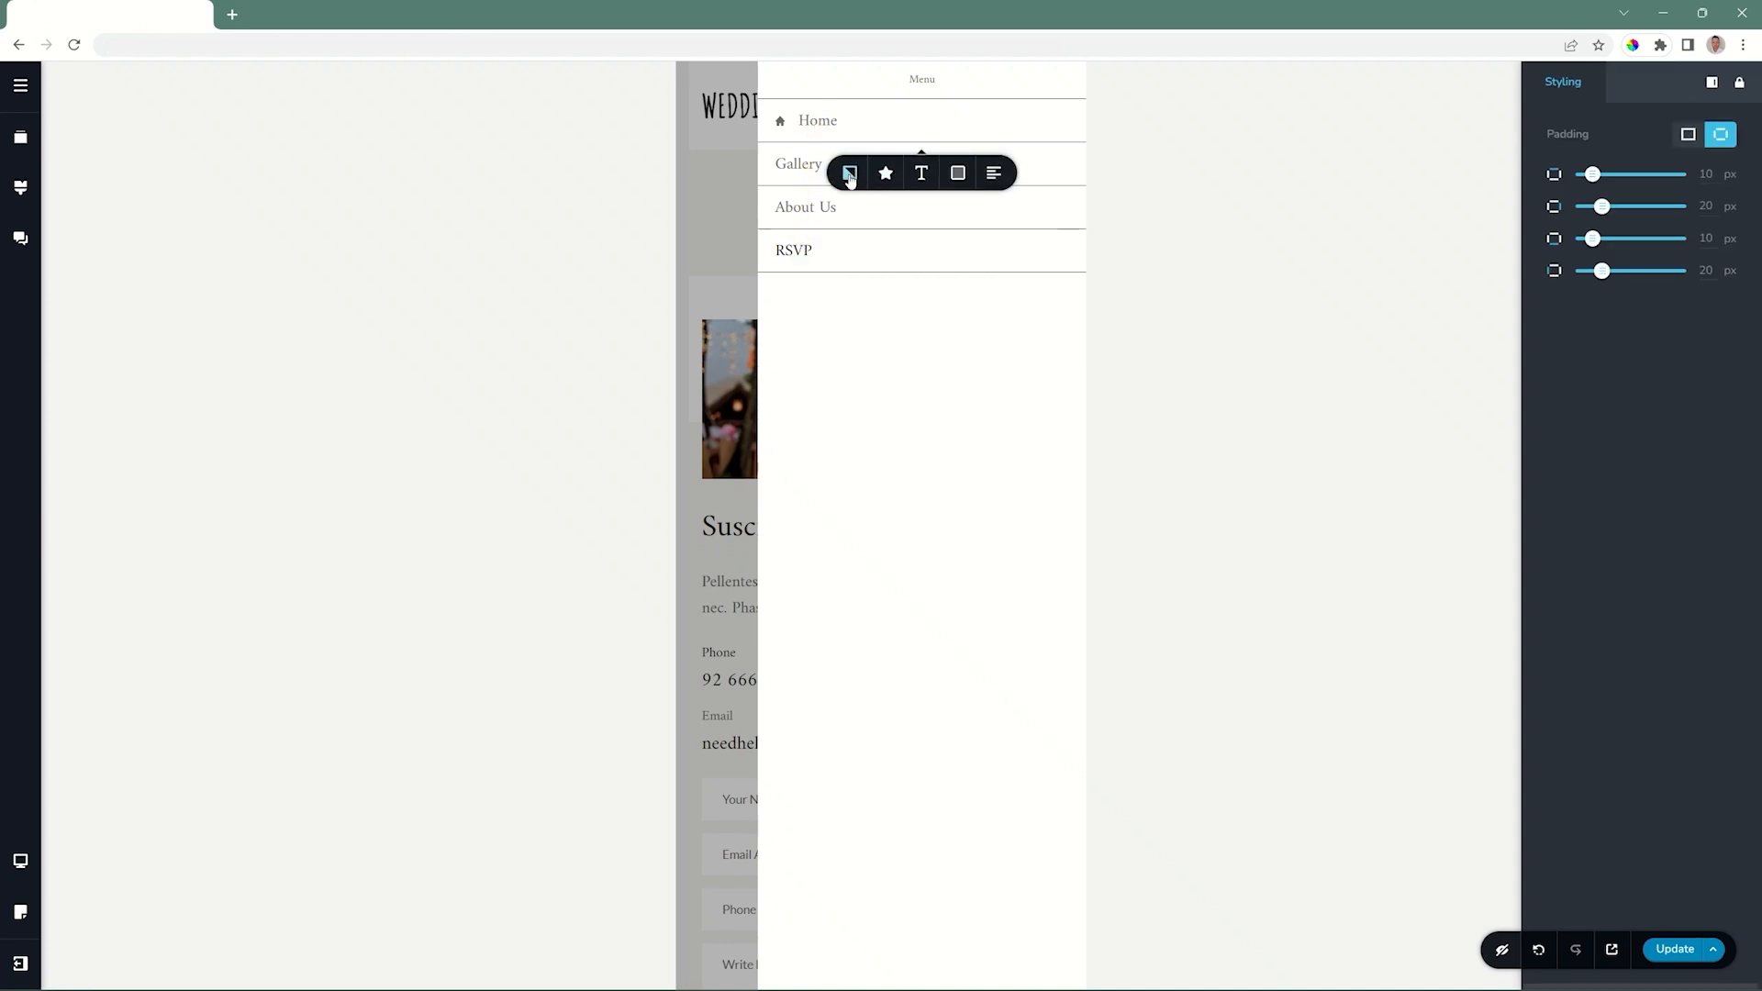
click(925, 175)
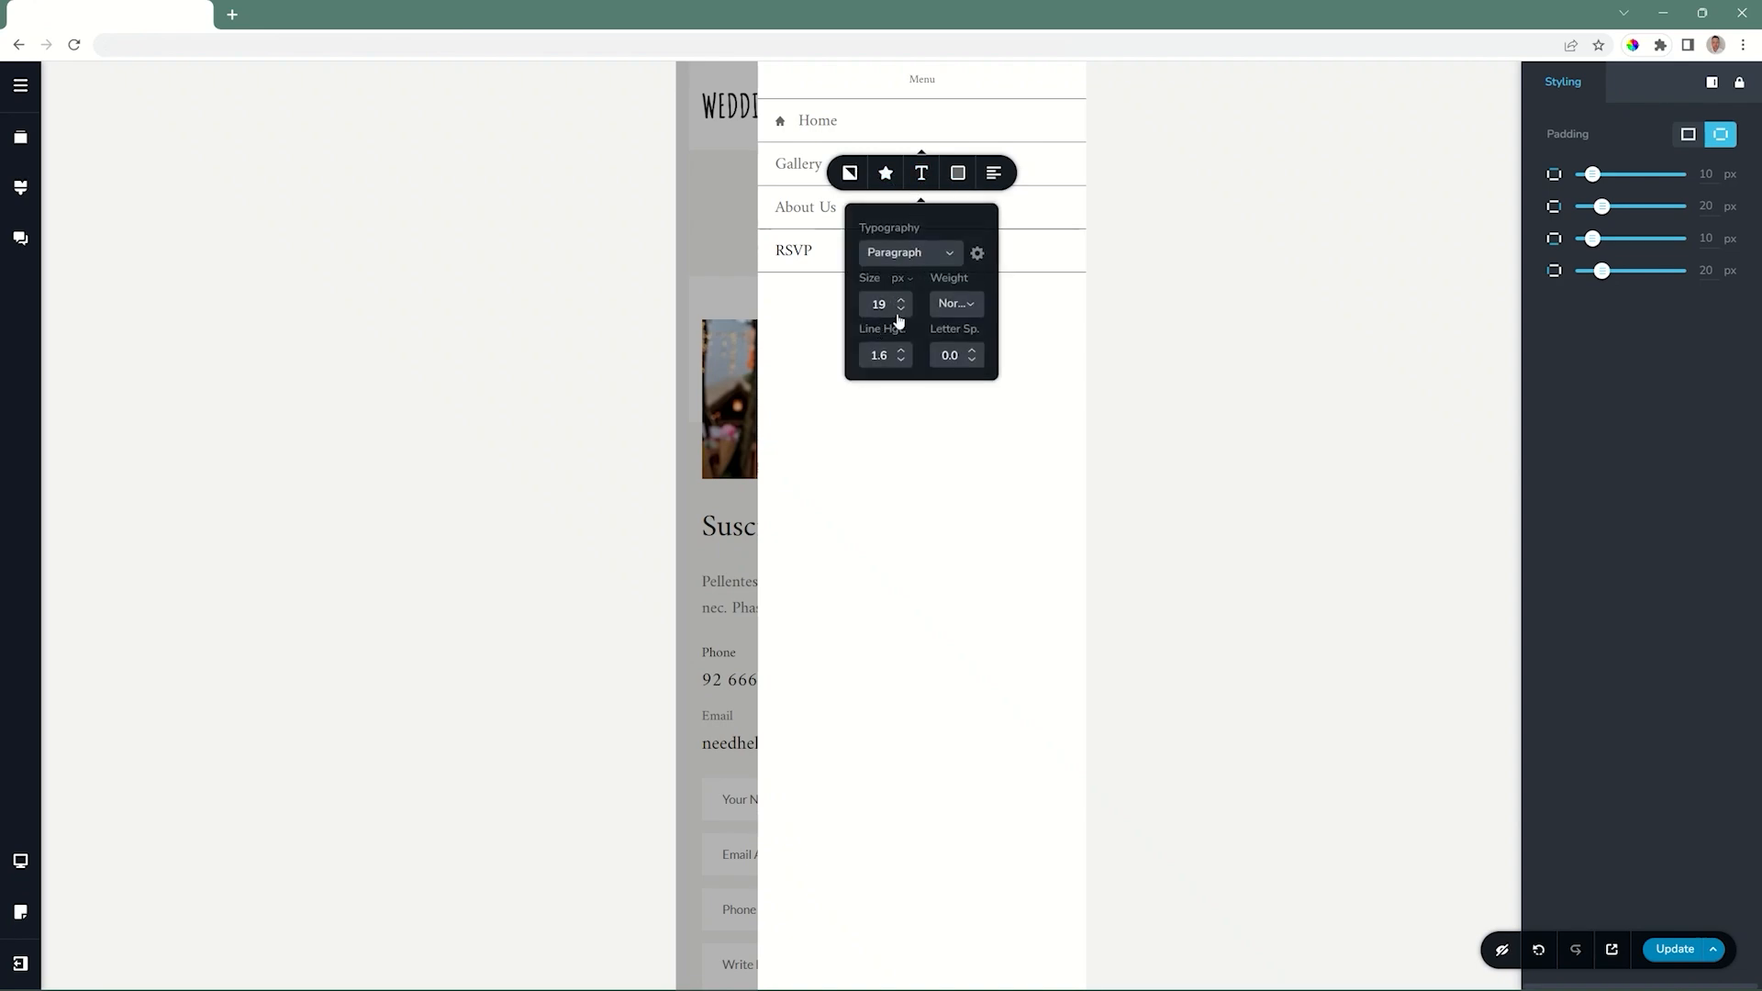
click(900, 311)
Set the drawer items' text colour to the teal swatch and the drawer's background to black.
click(958, 172)
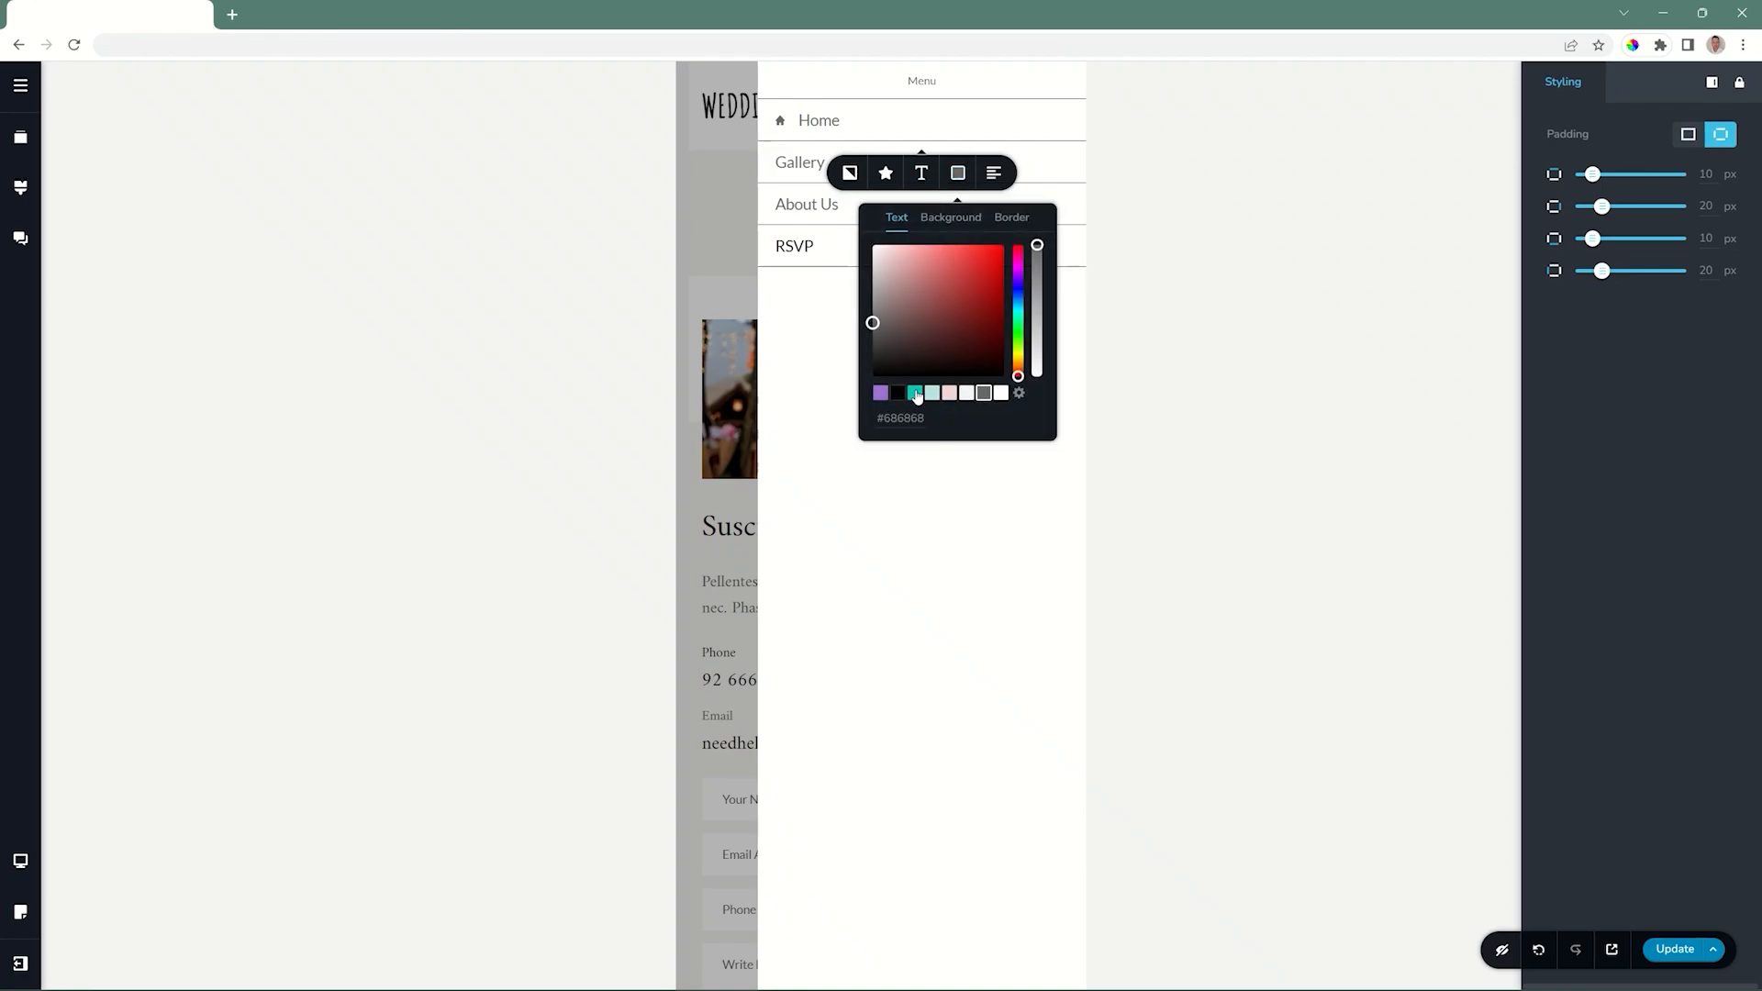
click(917, 395)
click(951, 218)
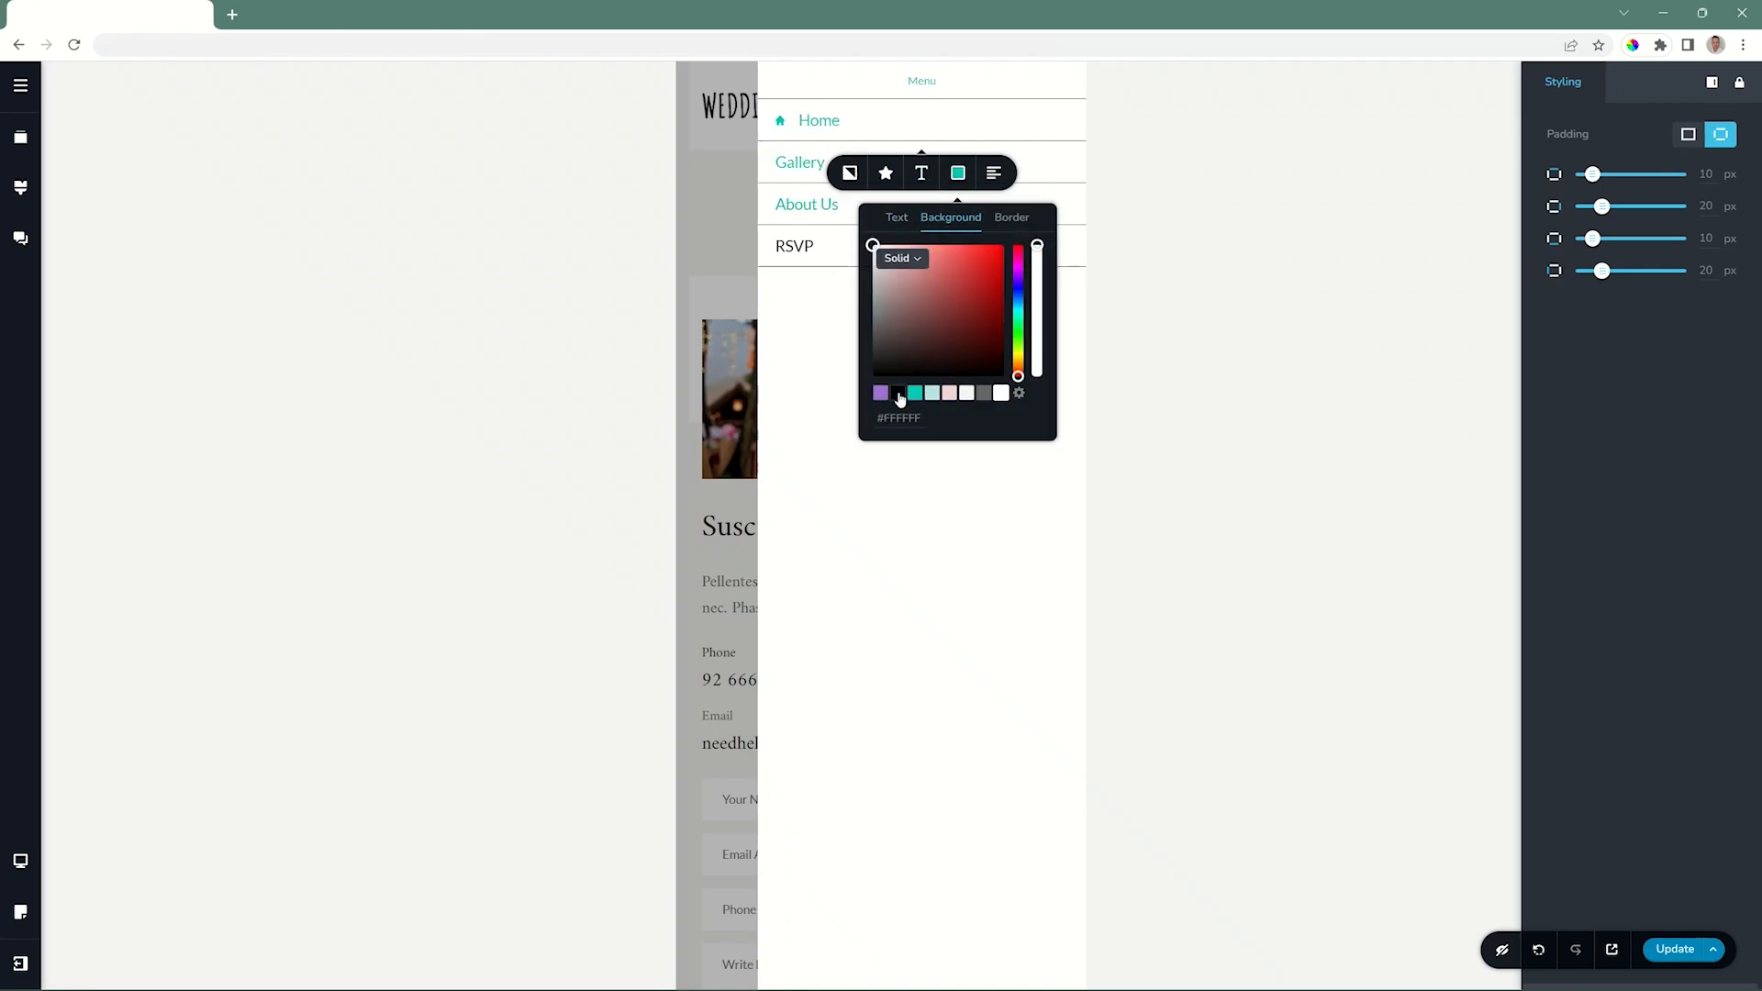
click(898, 394)
Try a white border on the drawer items, and set both the border and the drawer background to the pale pink swatch #F5D4D1.
click(1013, 218)
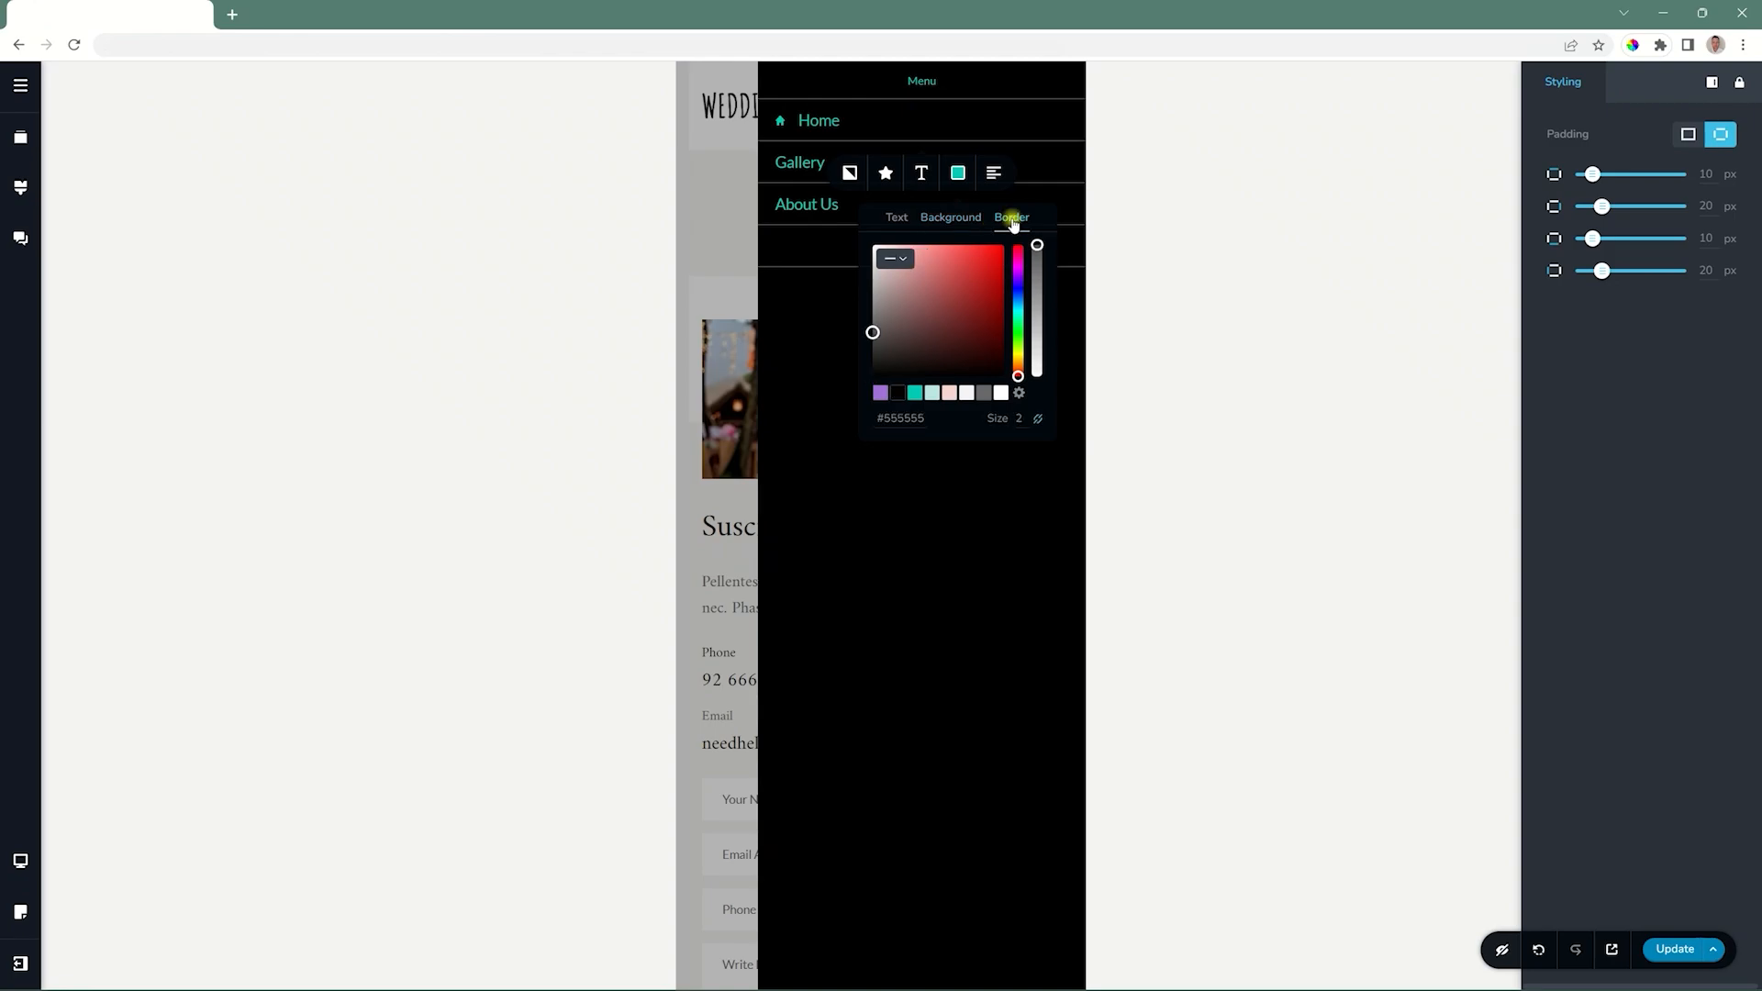
click(1001, 393)
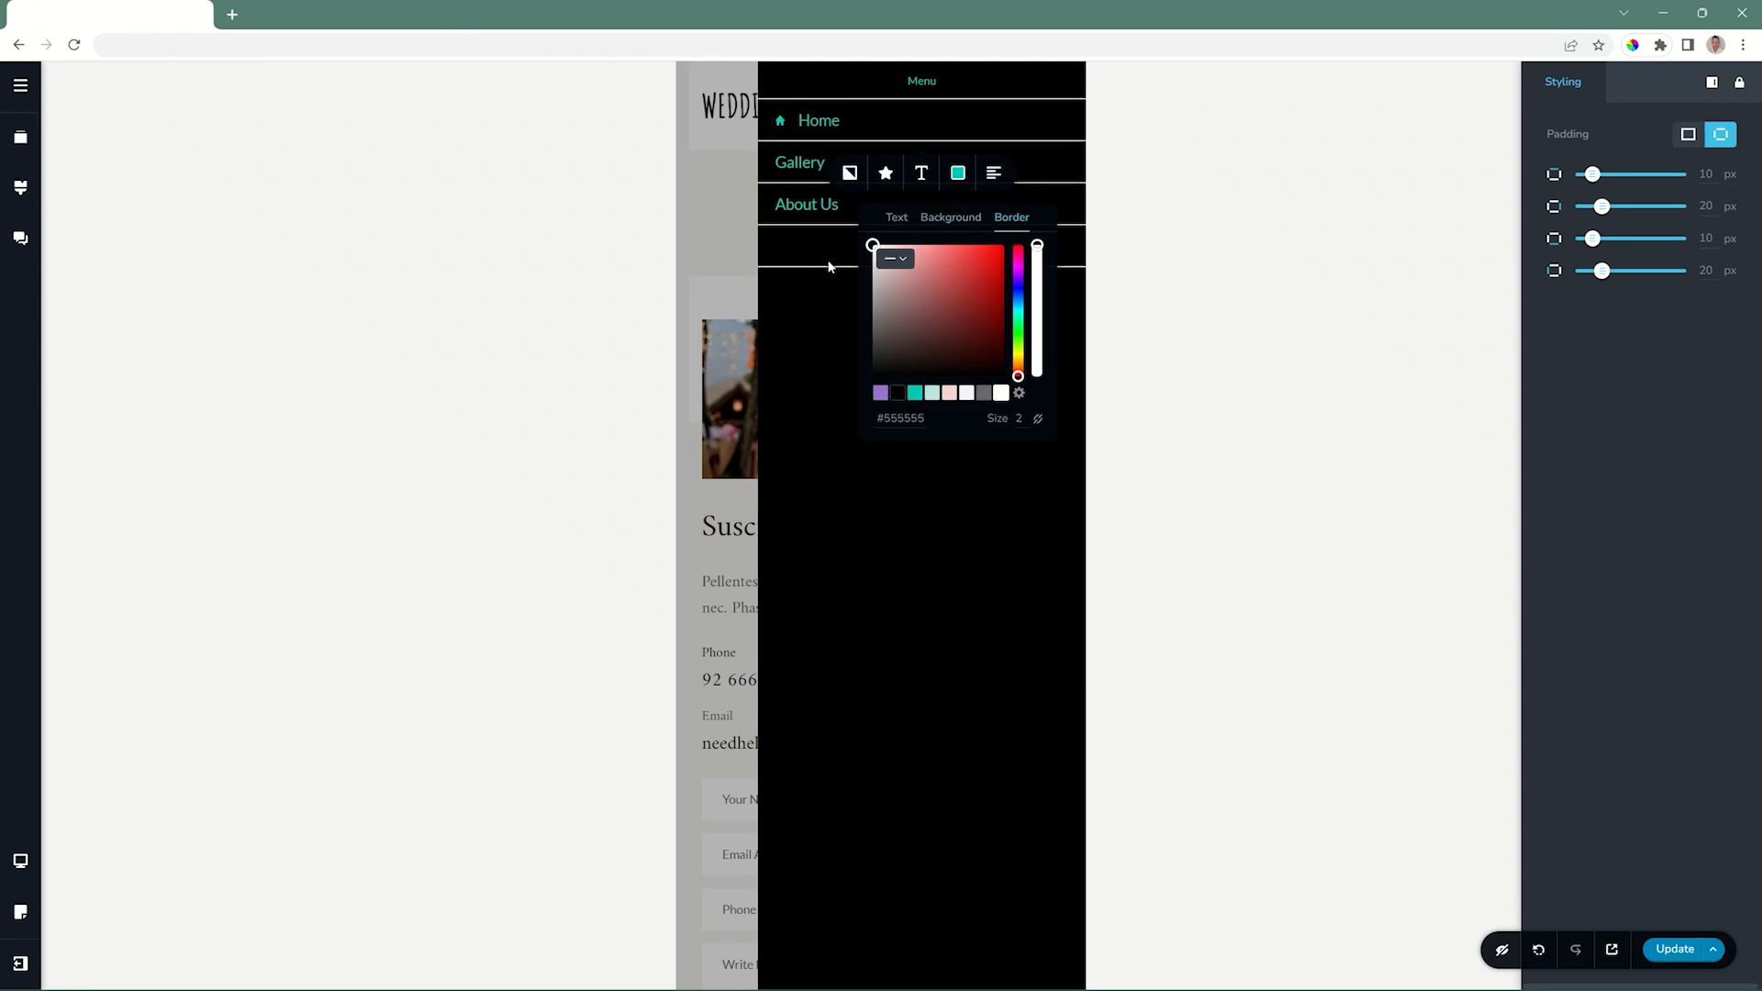
click(948, 393)
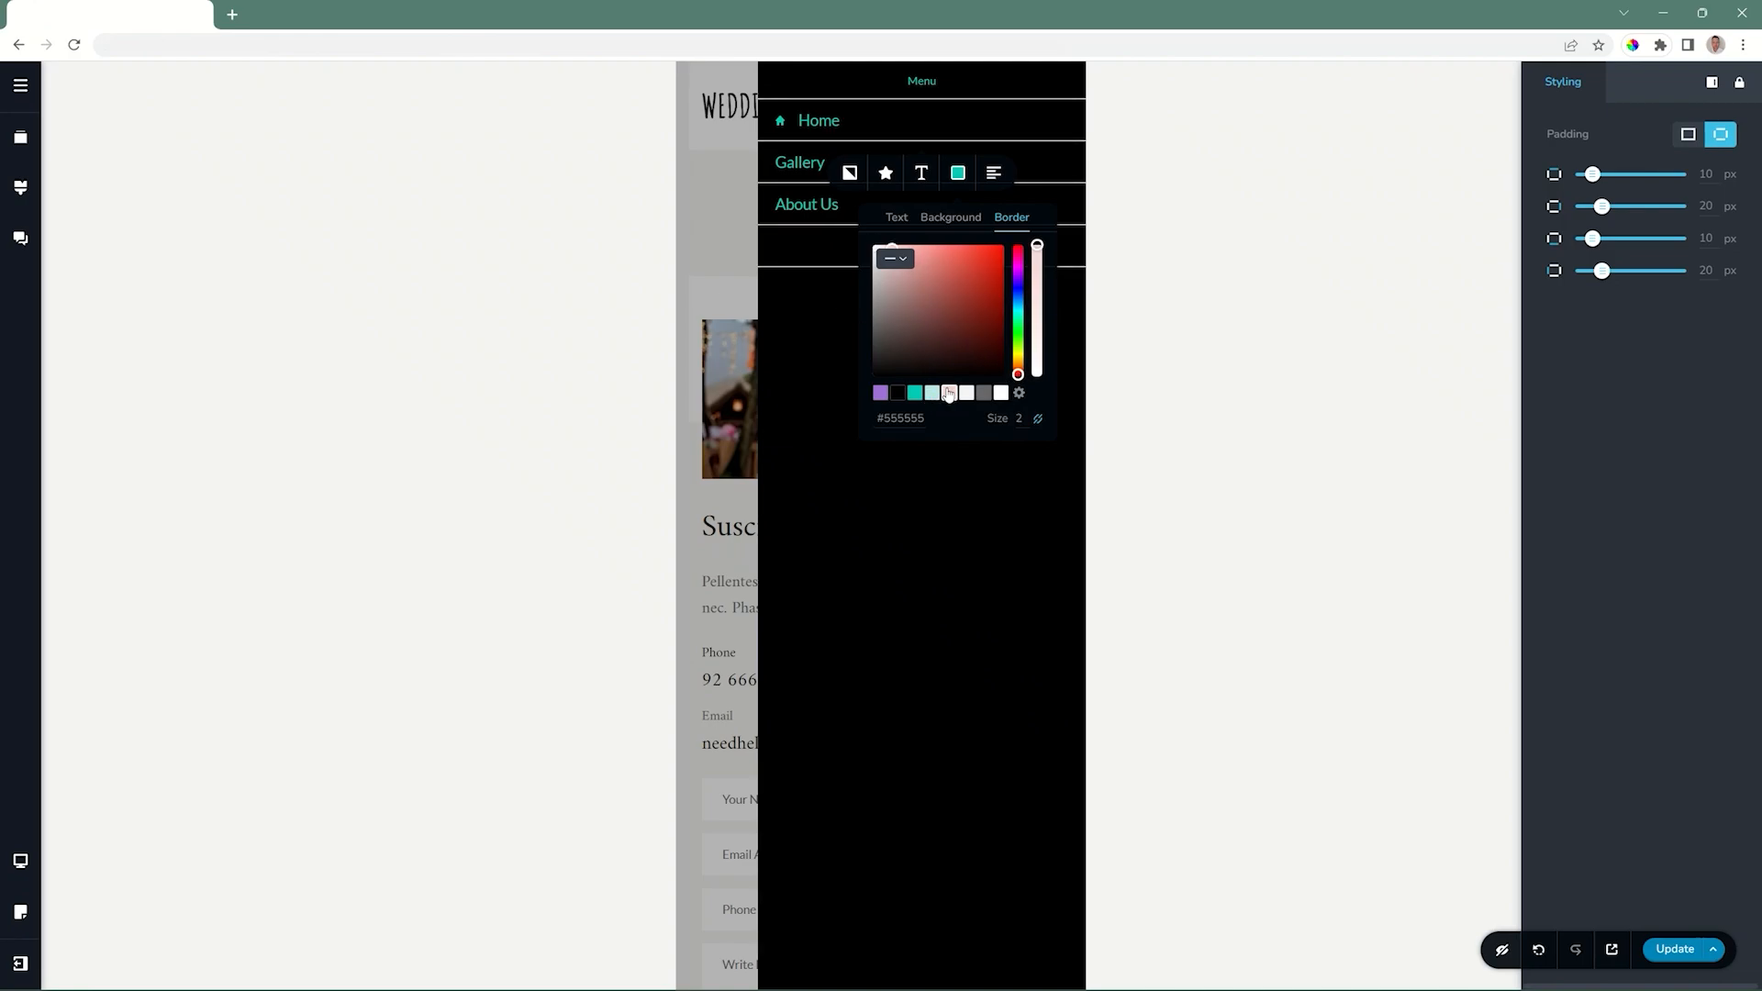
click(951, 218)
click(946, 393)
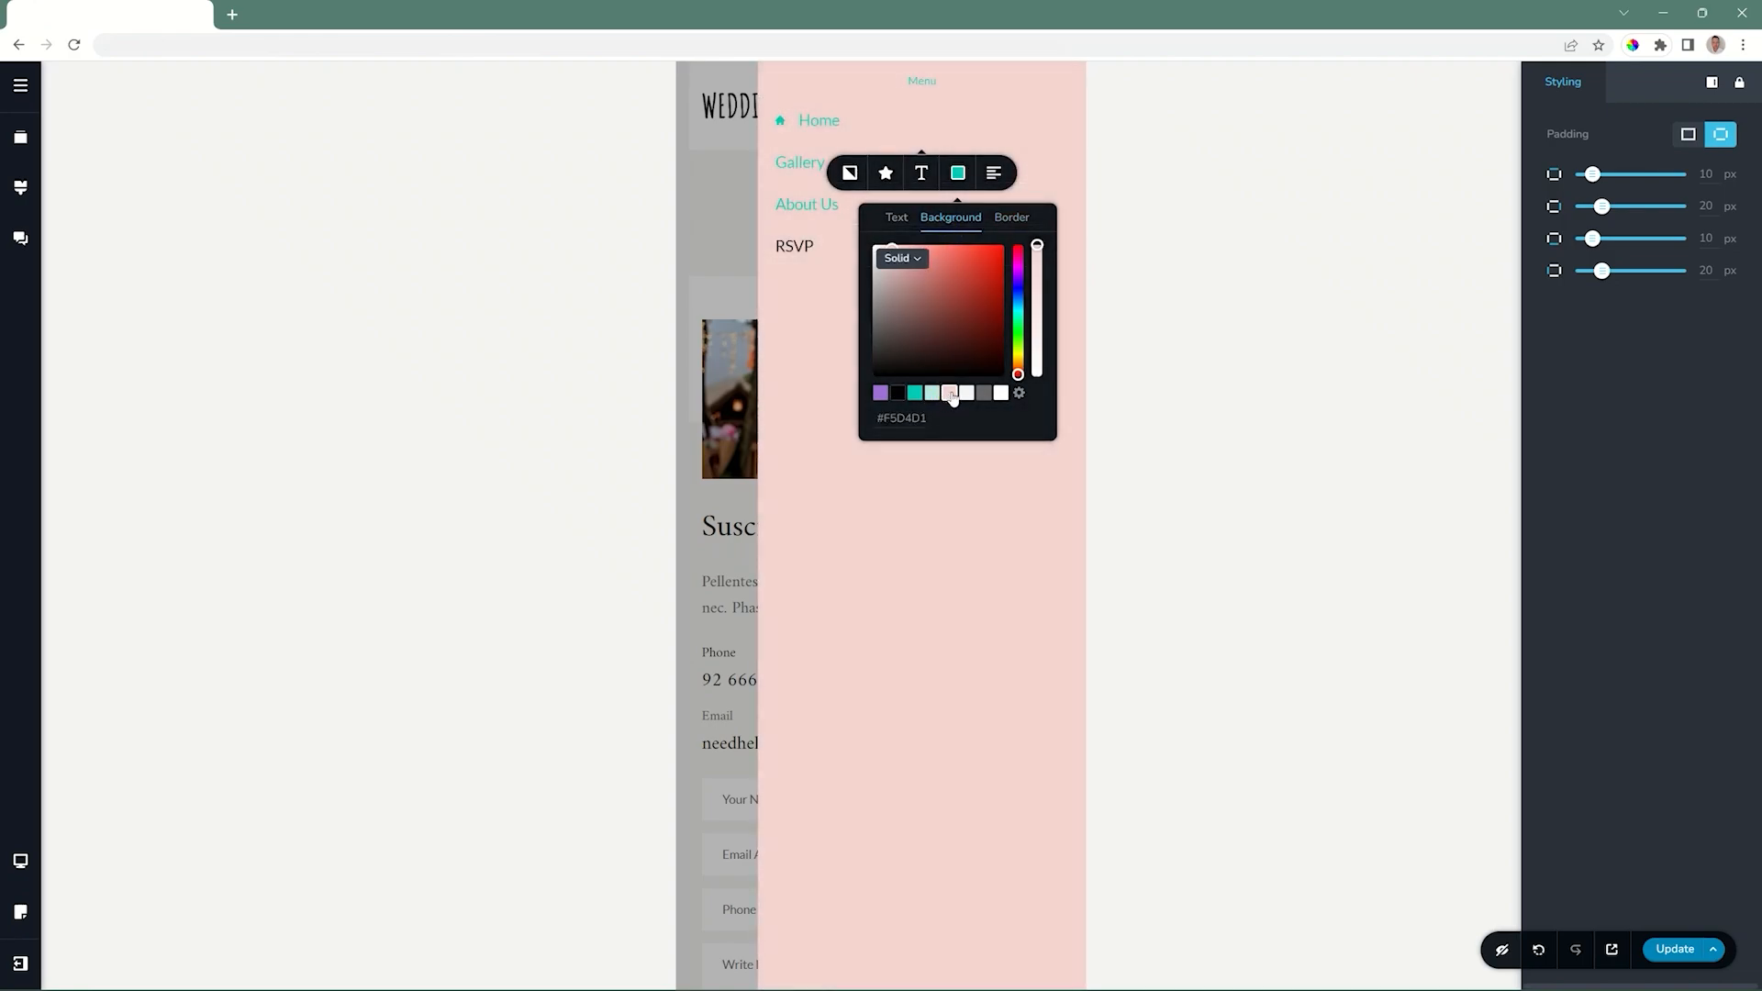
click(994, 173)
click(994, 172)
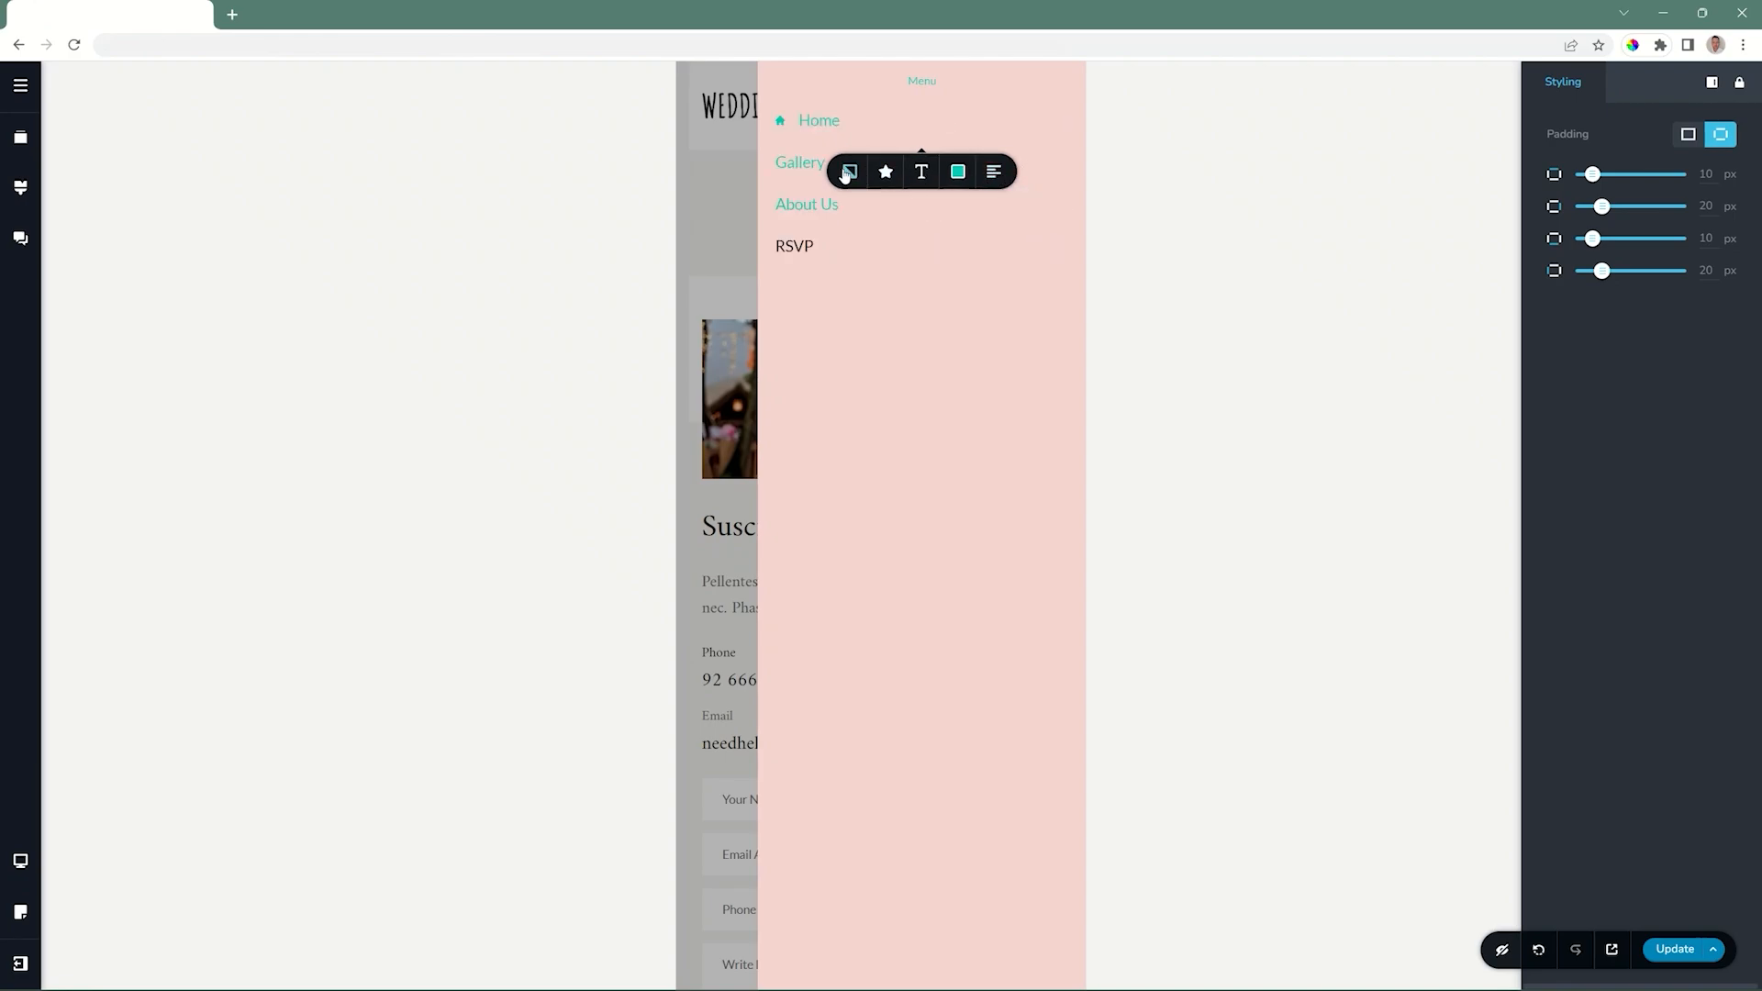